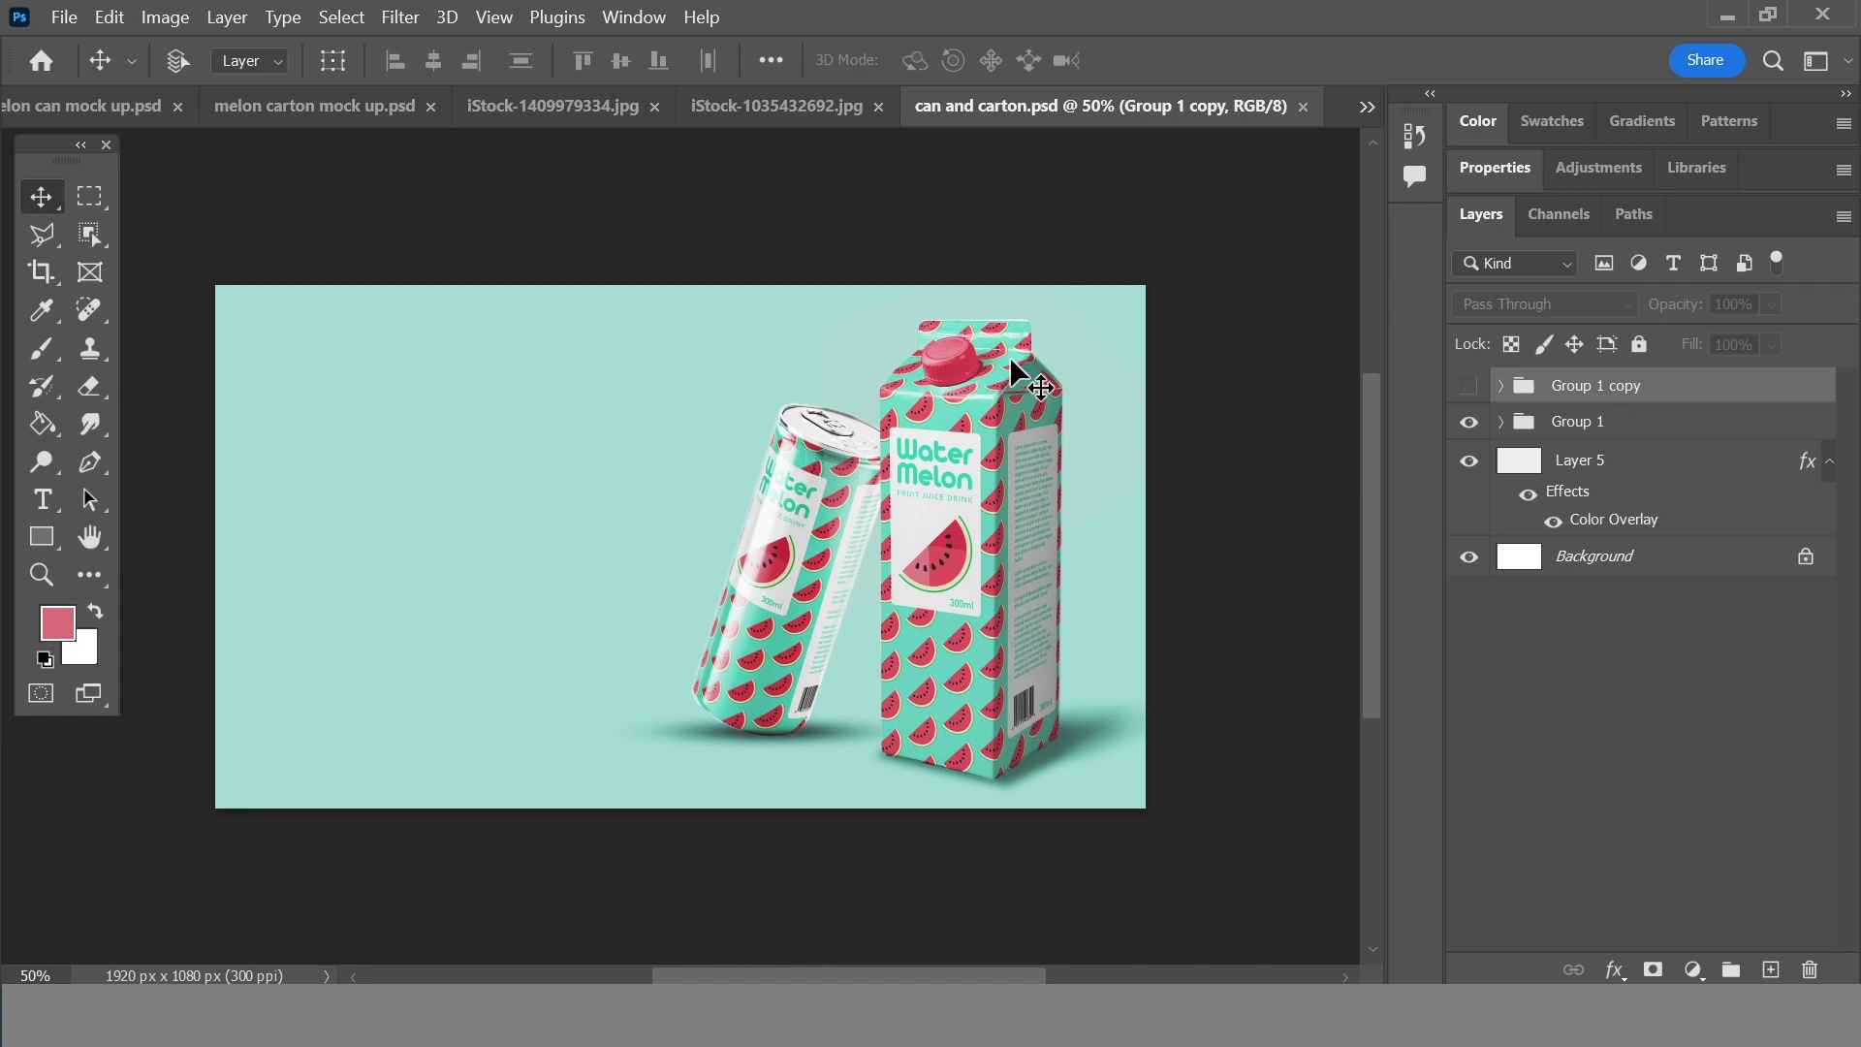
- Switch to melon can mock up.psd, hide the Melon Can label group and delete Layer 2
{"action": "left_click", "coordinate": [1367, 108]}
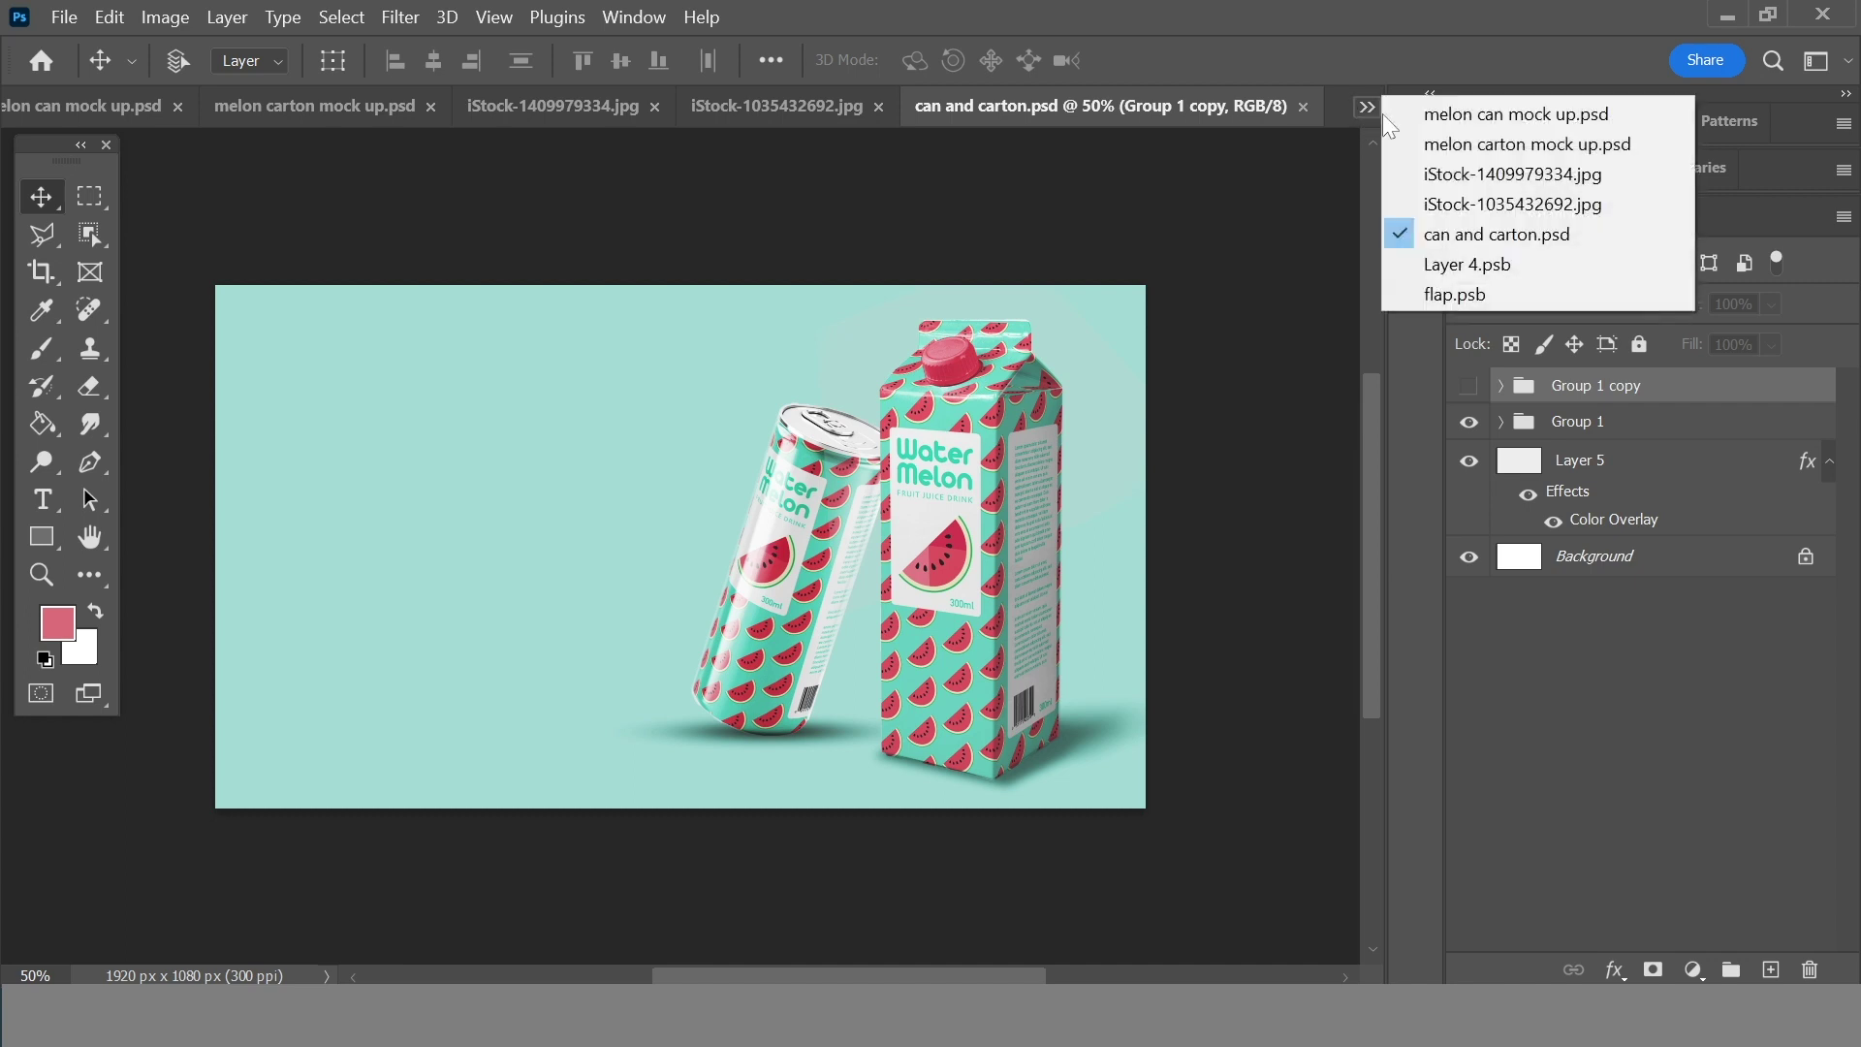
{"action": "left_click", "coordinate": [1433, 118]}
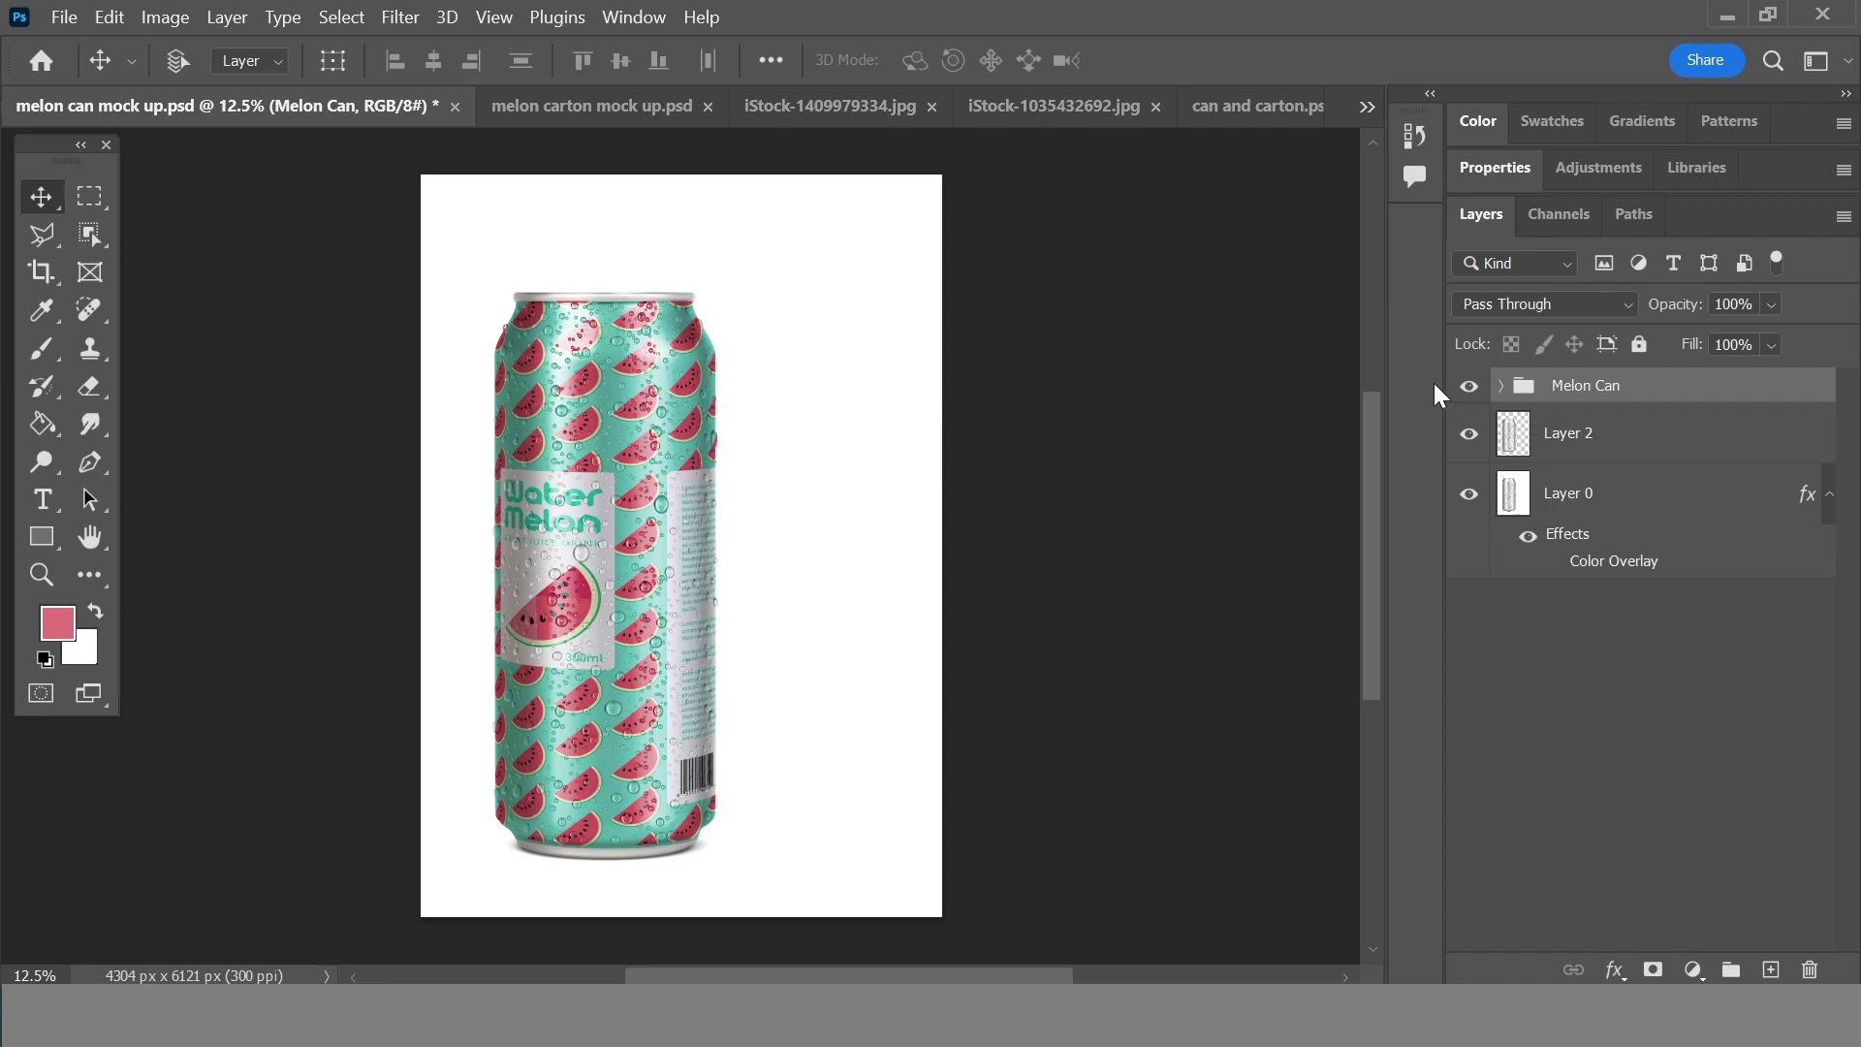
{"action": "left_click", "coordinate": [1468, 387]}
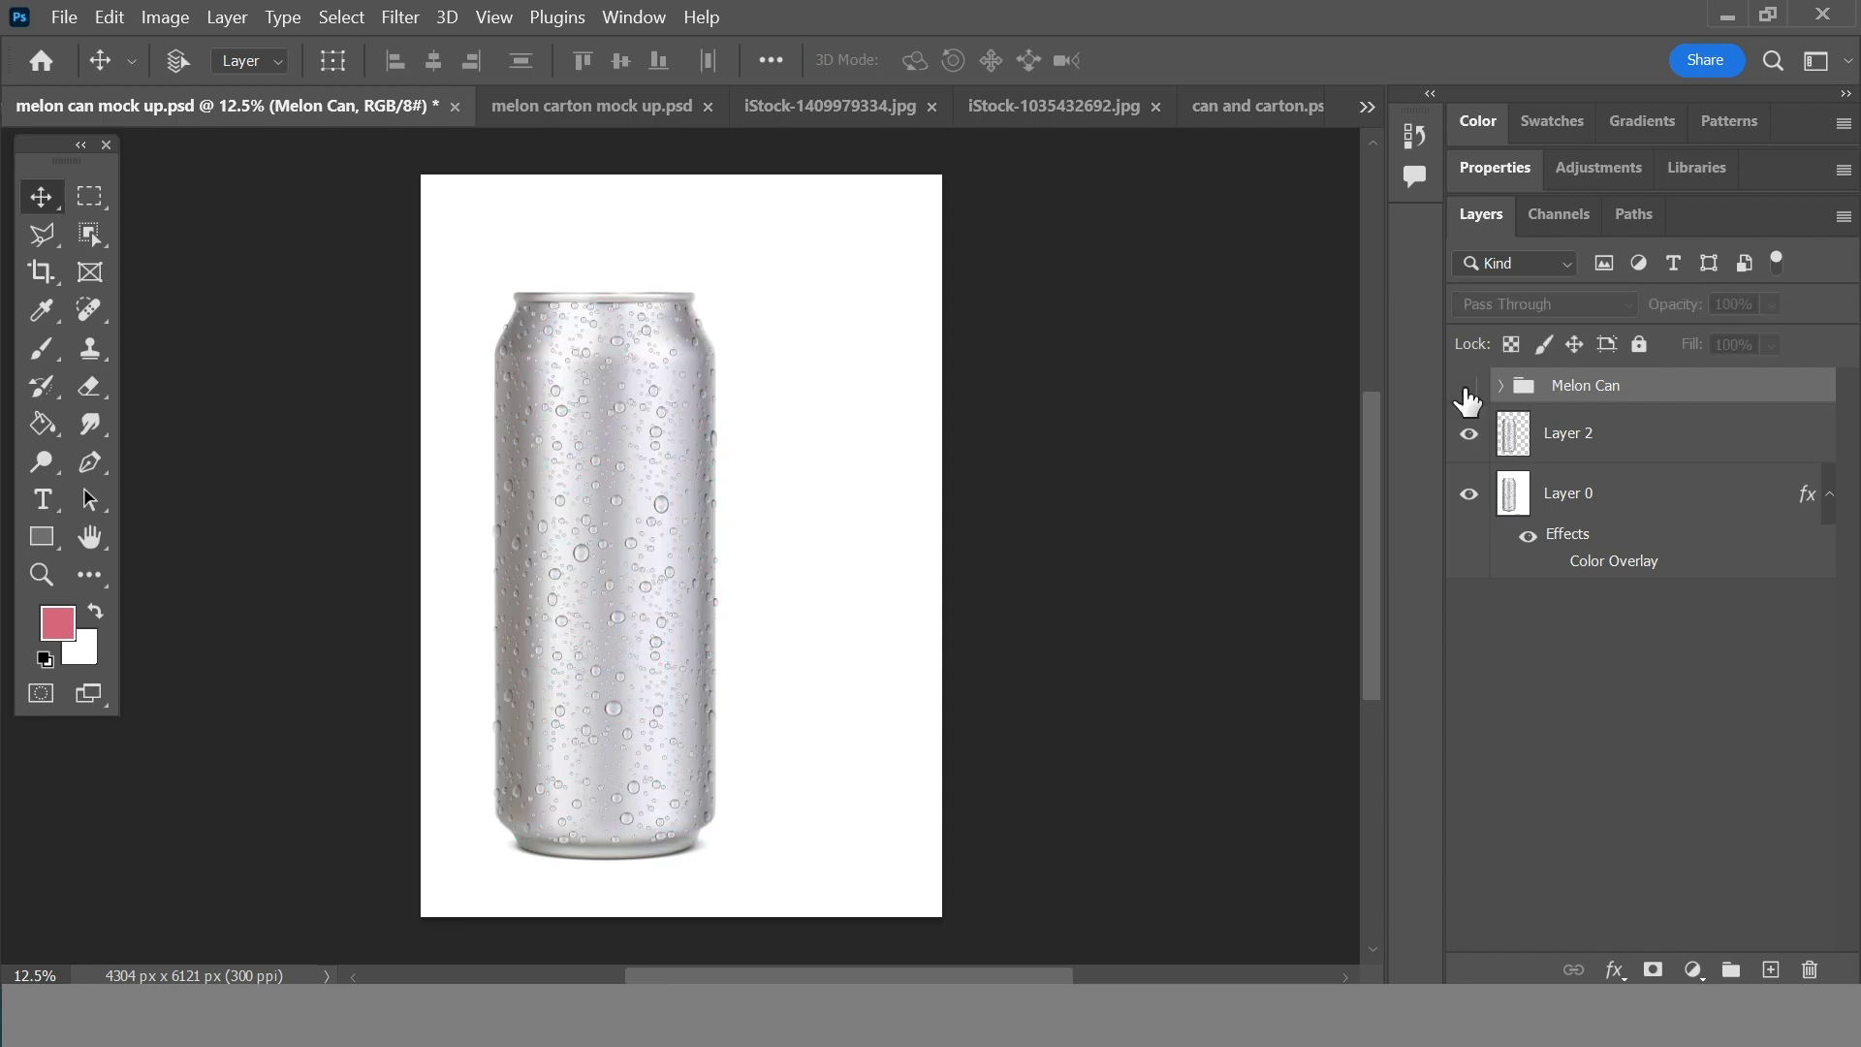
{"action": "left_click", "coordinate": [1468, 388]}
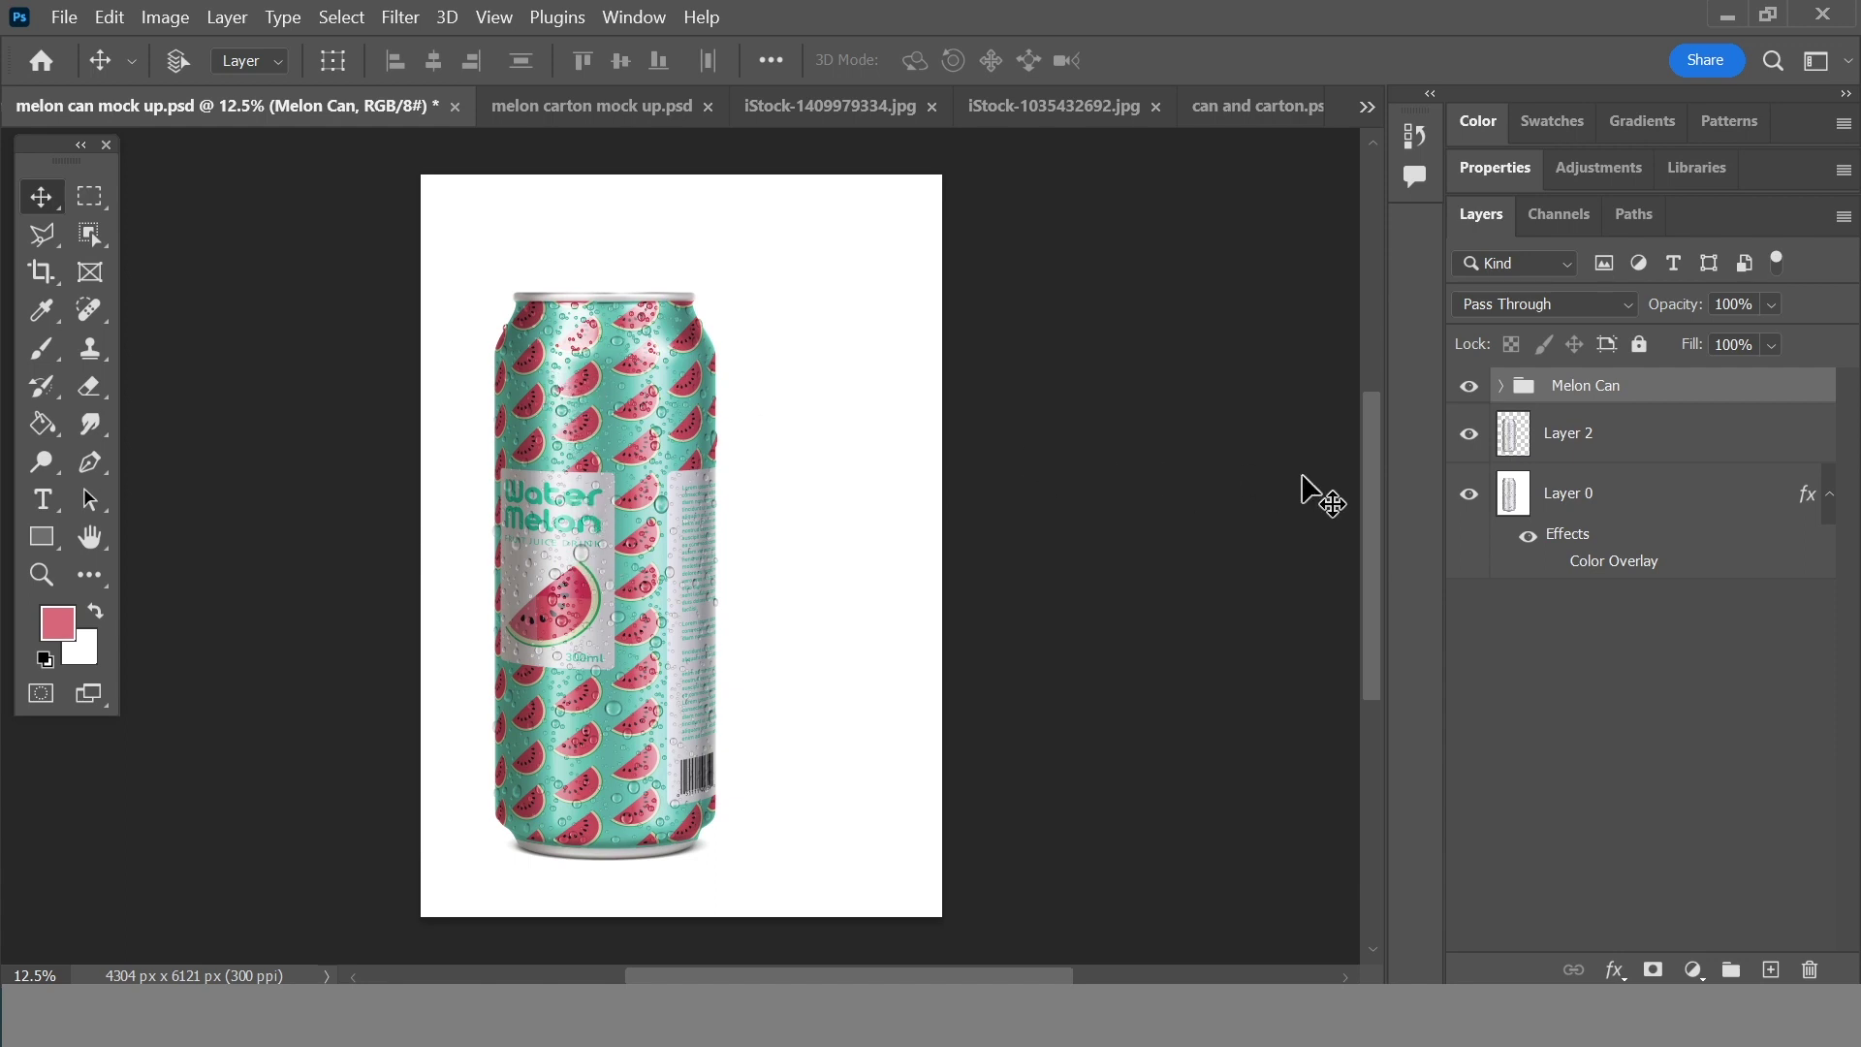
{"action": "left_click", "coordinate": [1469, 388]}
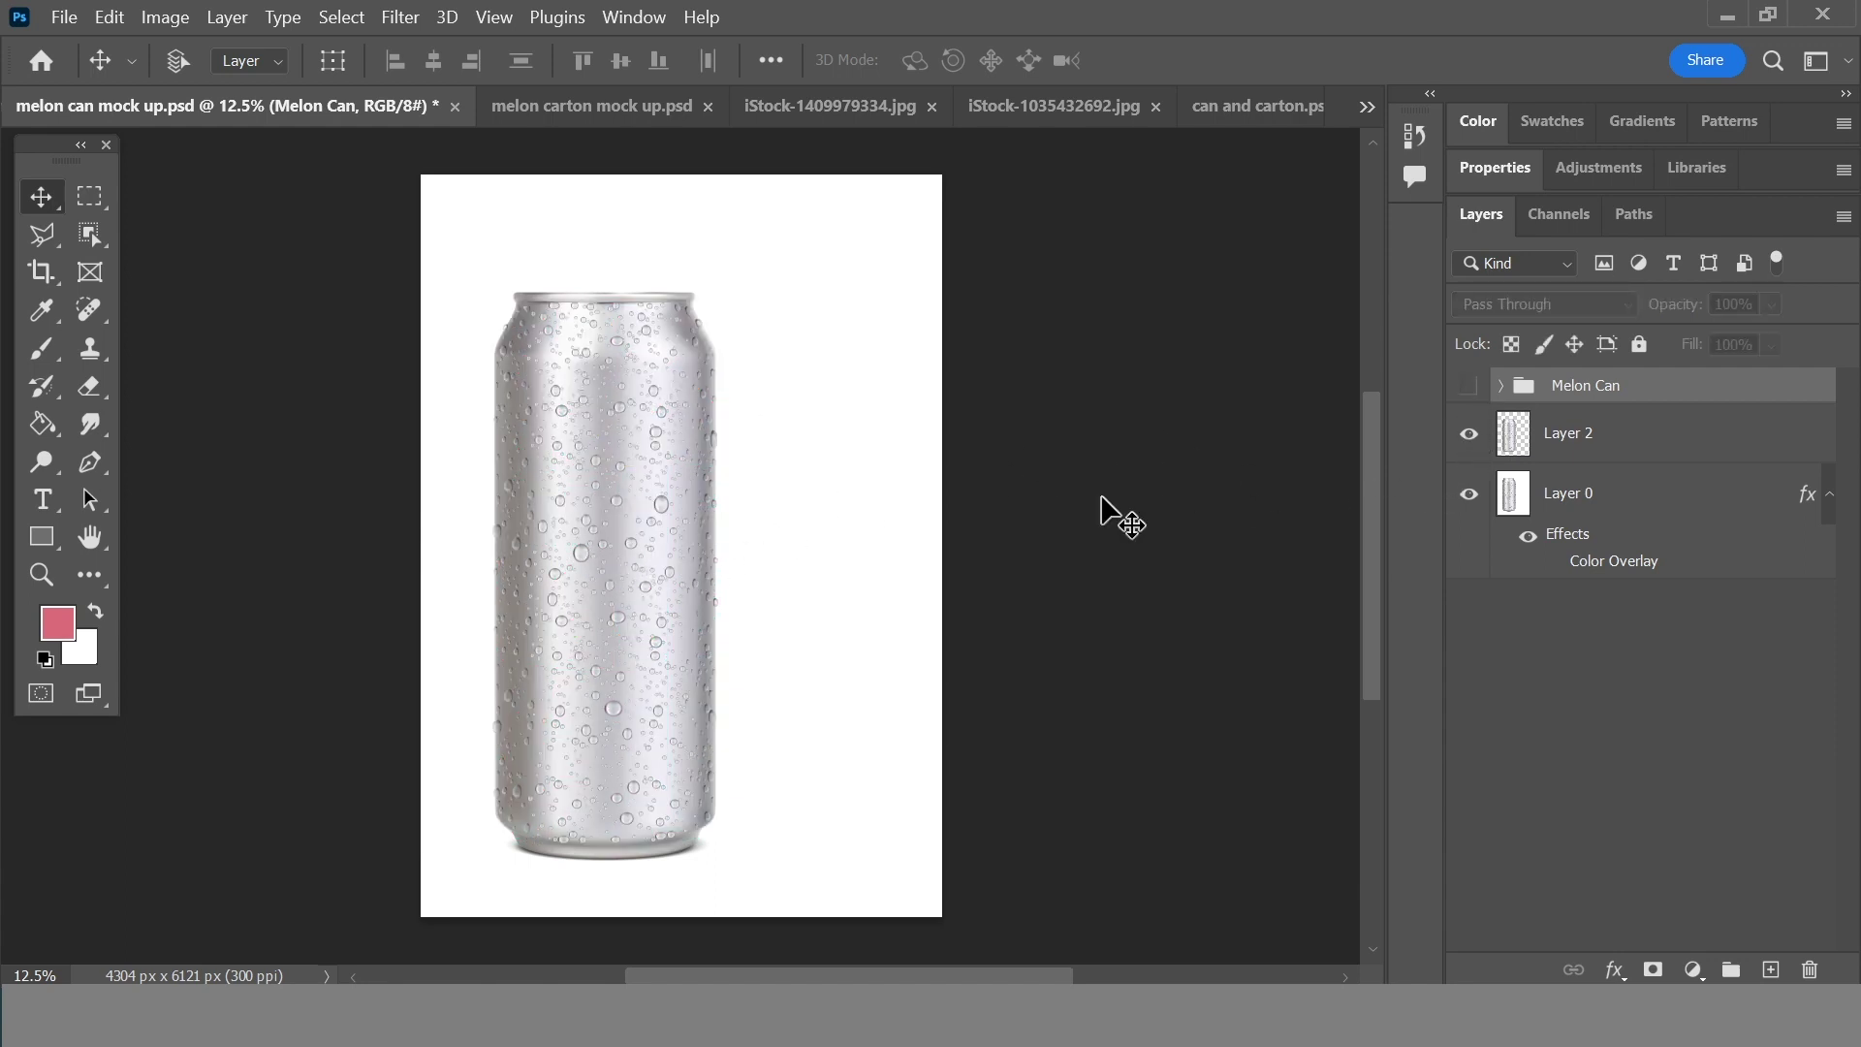
{"action": "left_click", "coordinate": [1459, 393]}
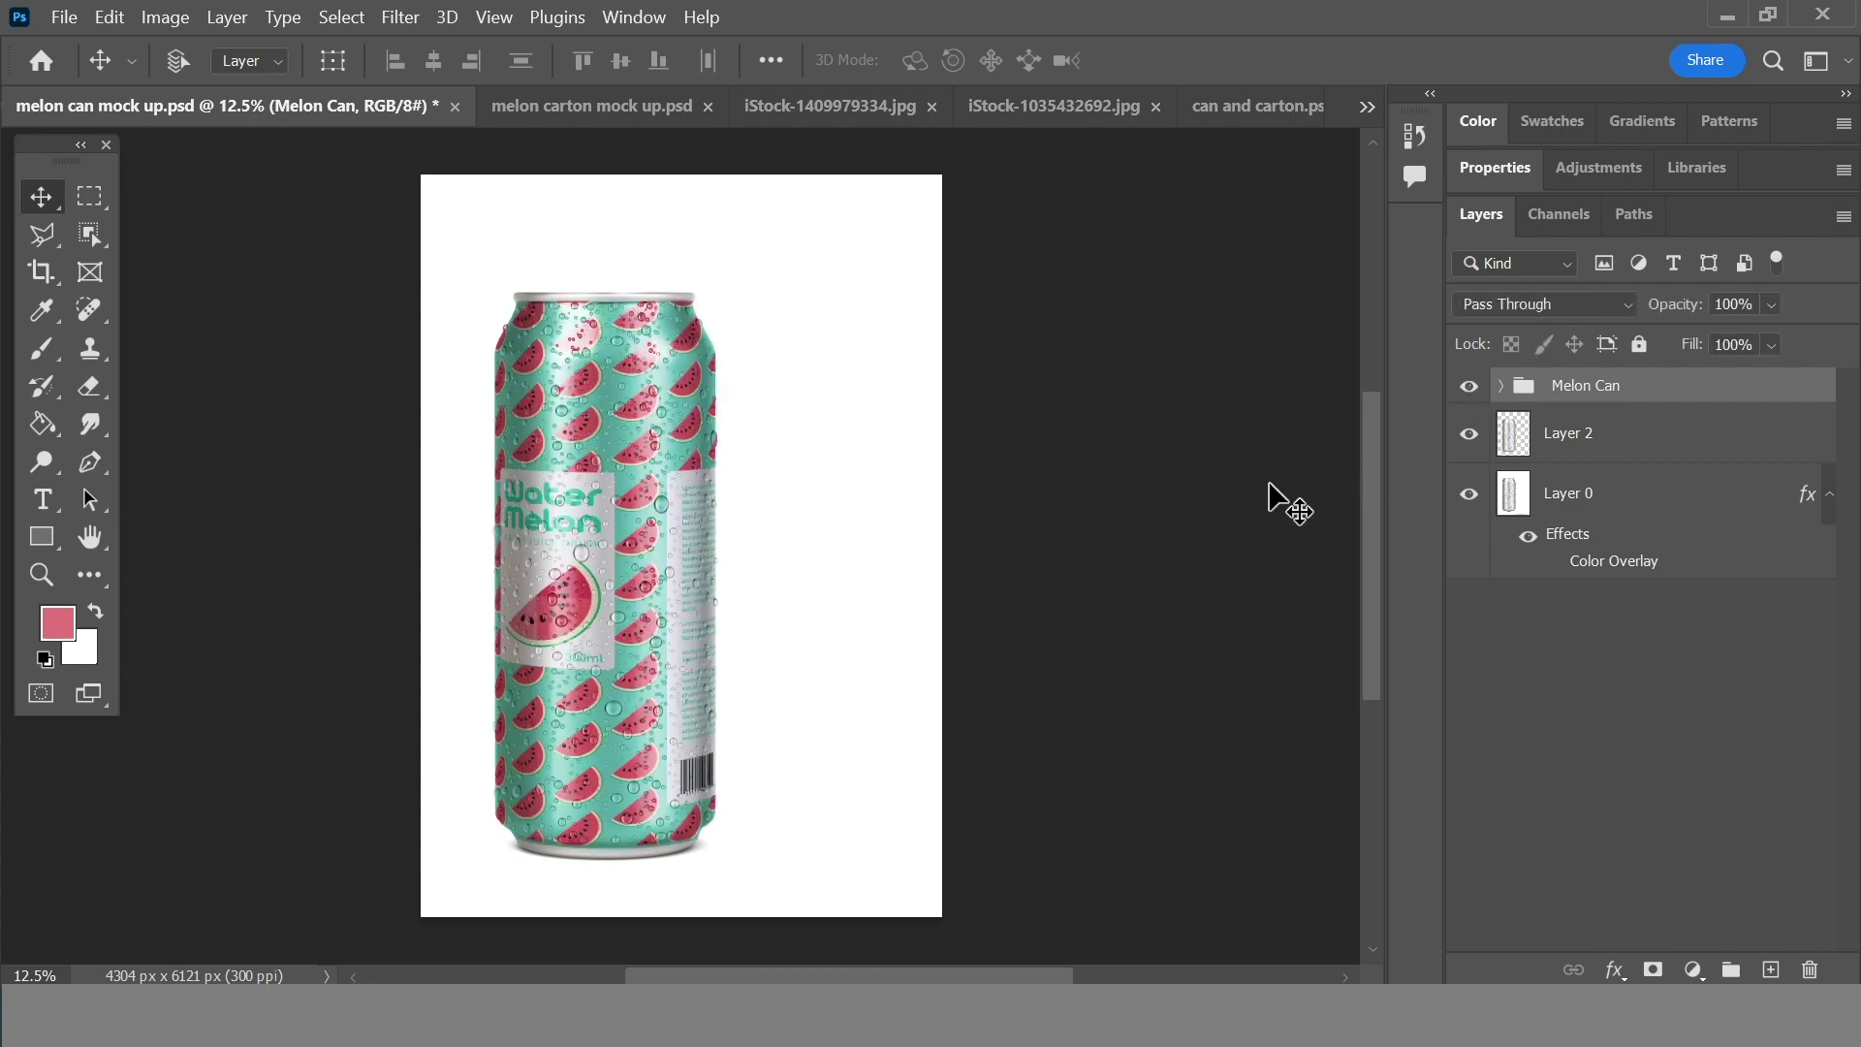
{"action": "left_click", "coordinate": [1469, 387]}
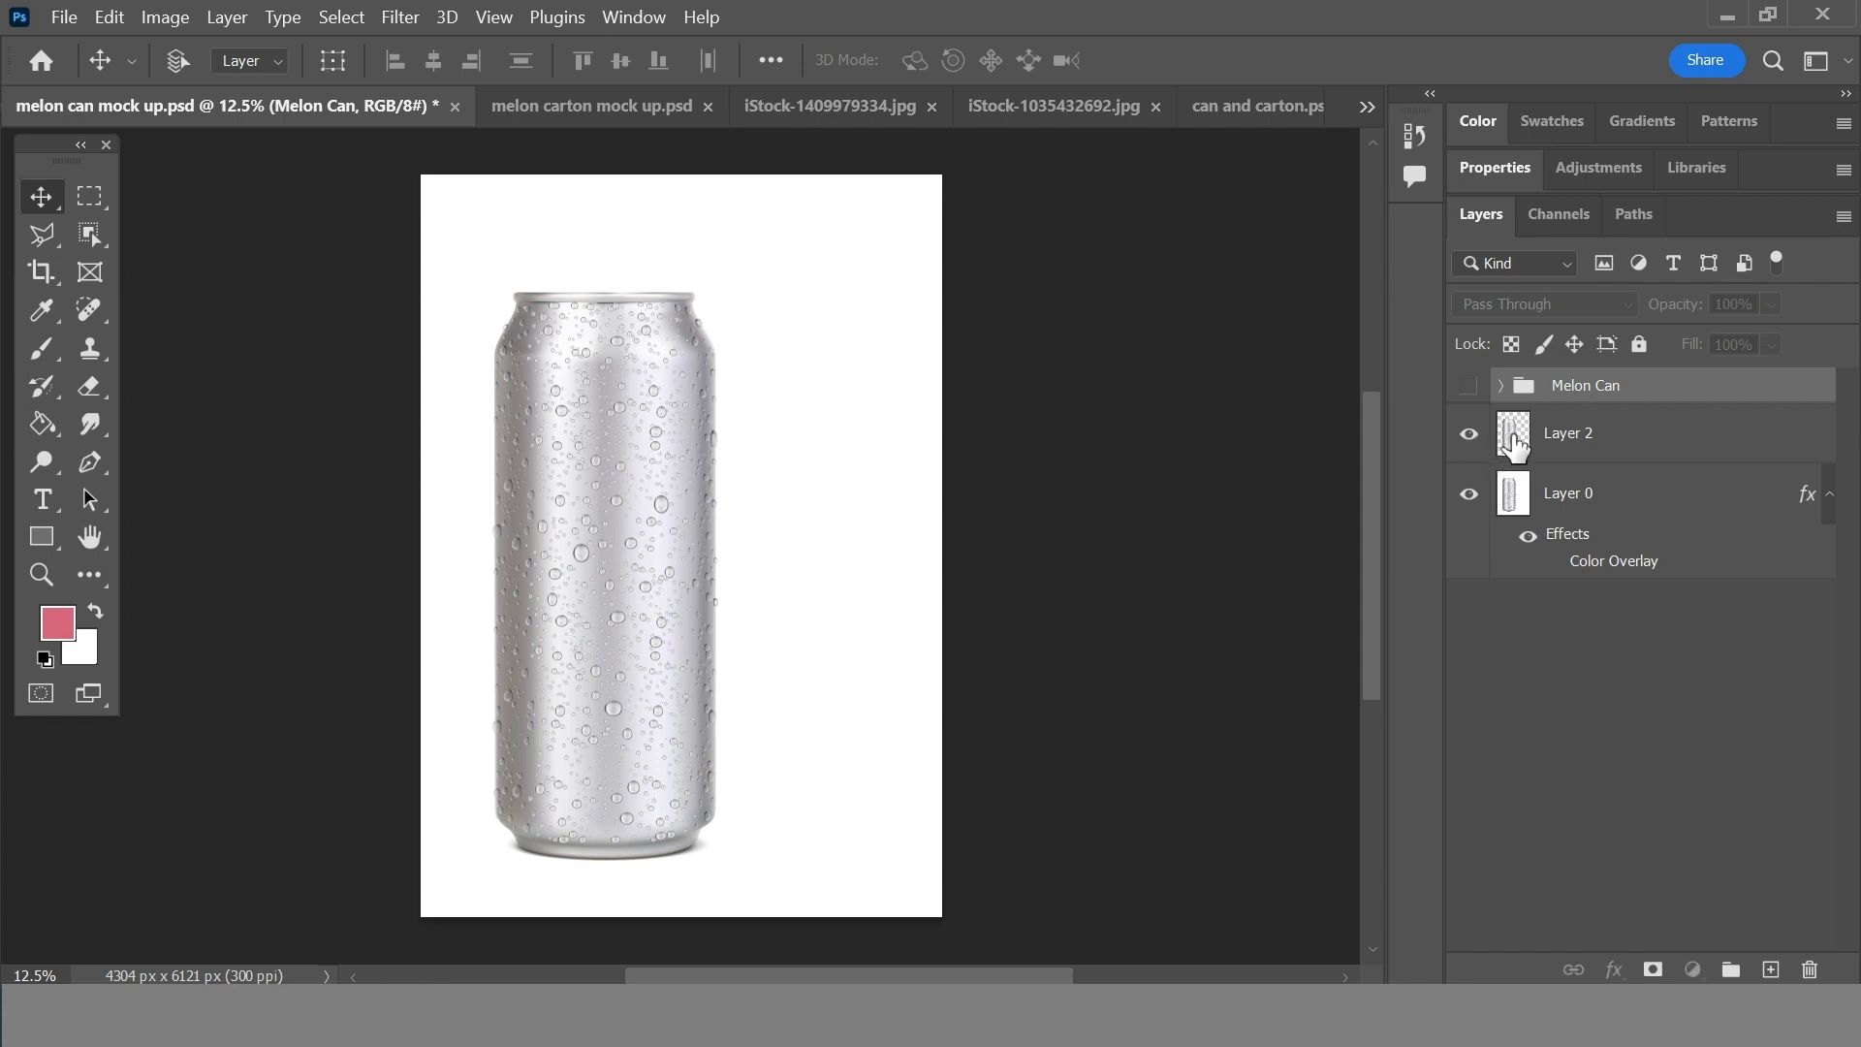
{"action": "left_click_drag", "start_coordinate": [1517, 454], "coordinate": [1818, 969]}
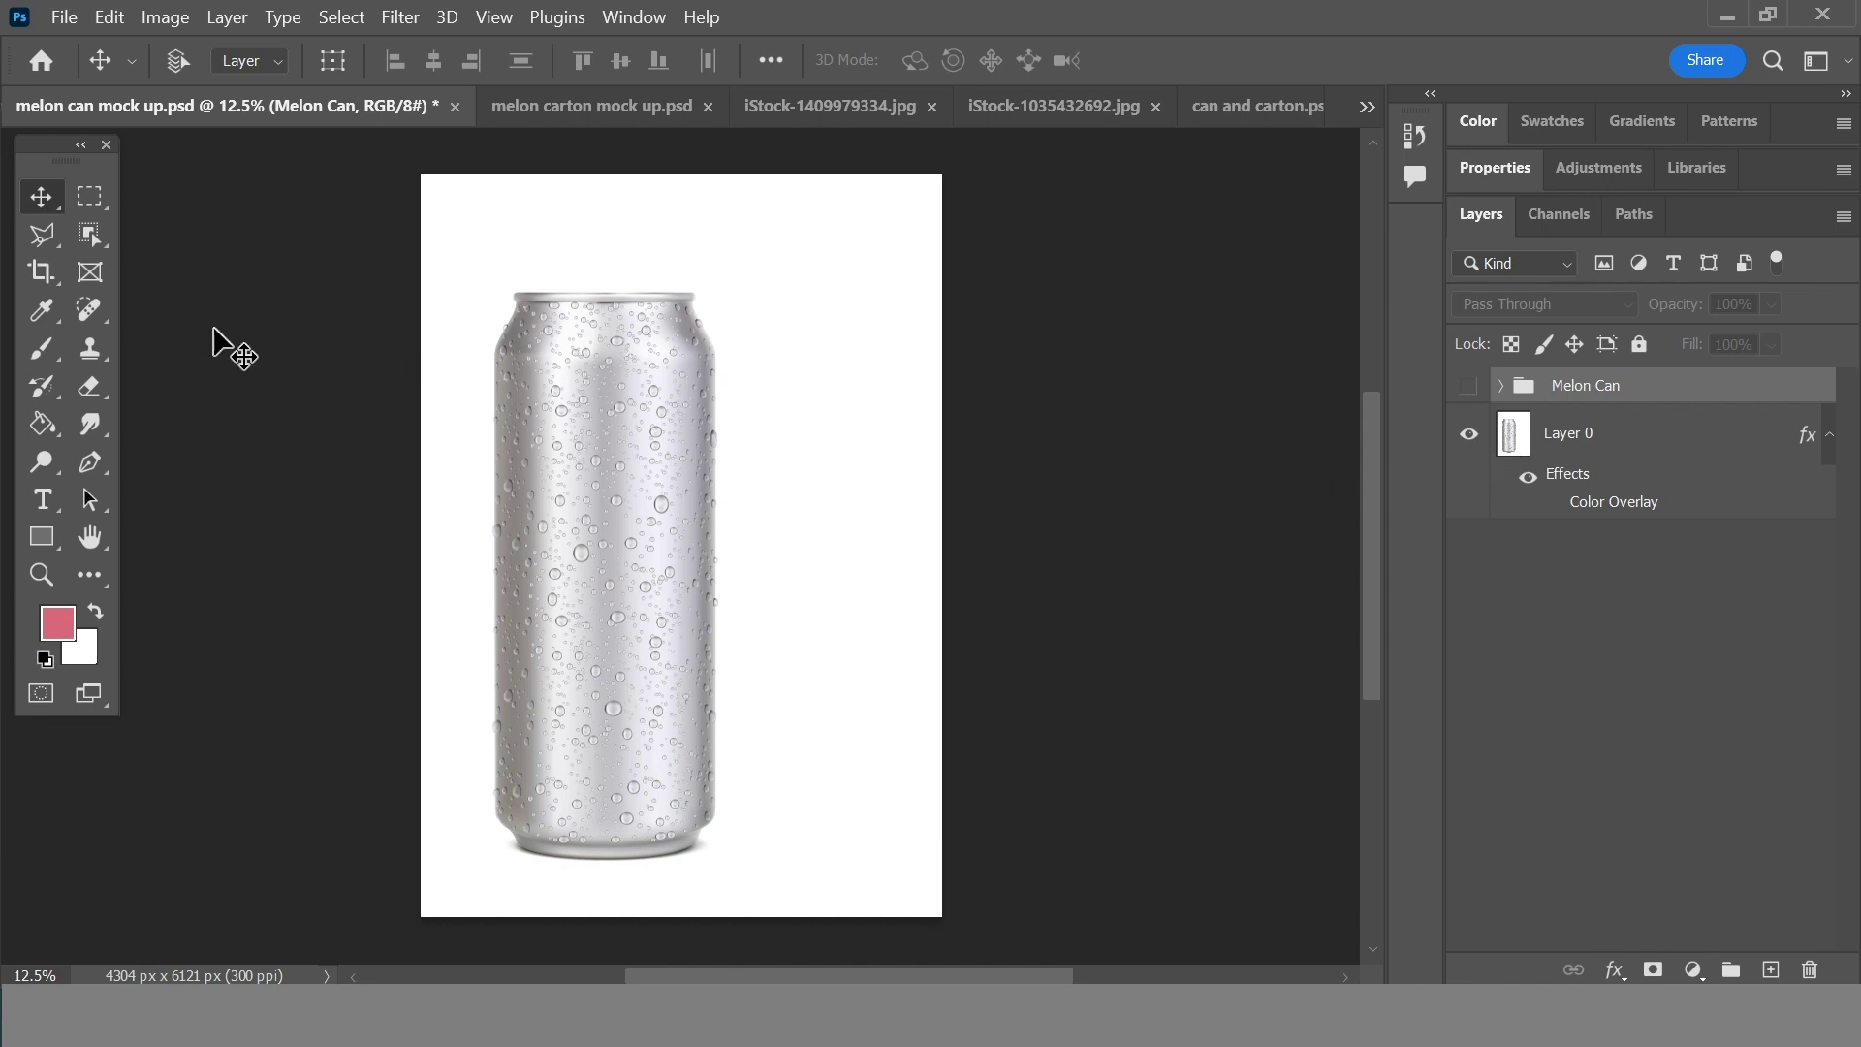
- Draw pink Rectangle 3 (2045 × 4652 px) over the can body and convert it to a smart object
{"action": "left_click", "coordinate": [43, 551]}
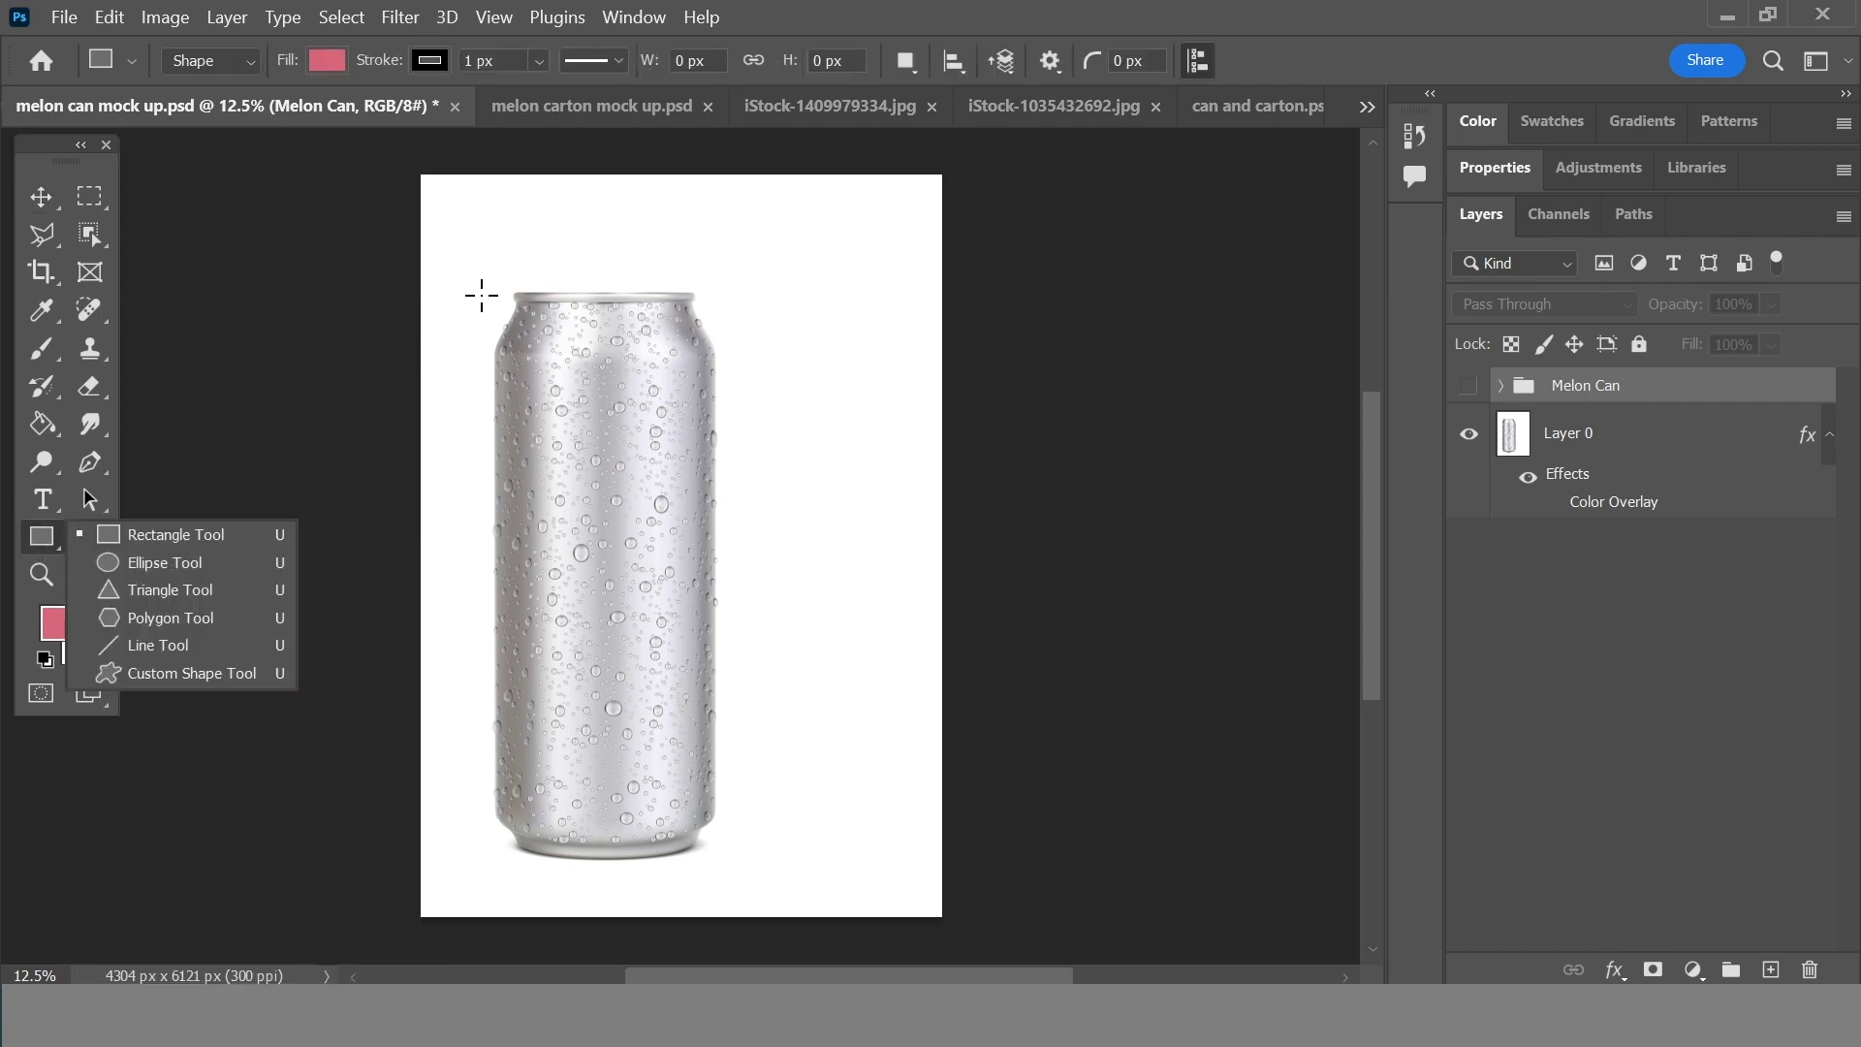
{"action": "left_click_drag", "start_coordinate": [481, 295], "coordinate": [729, 856]}
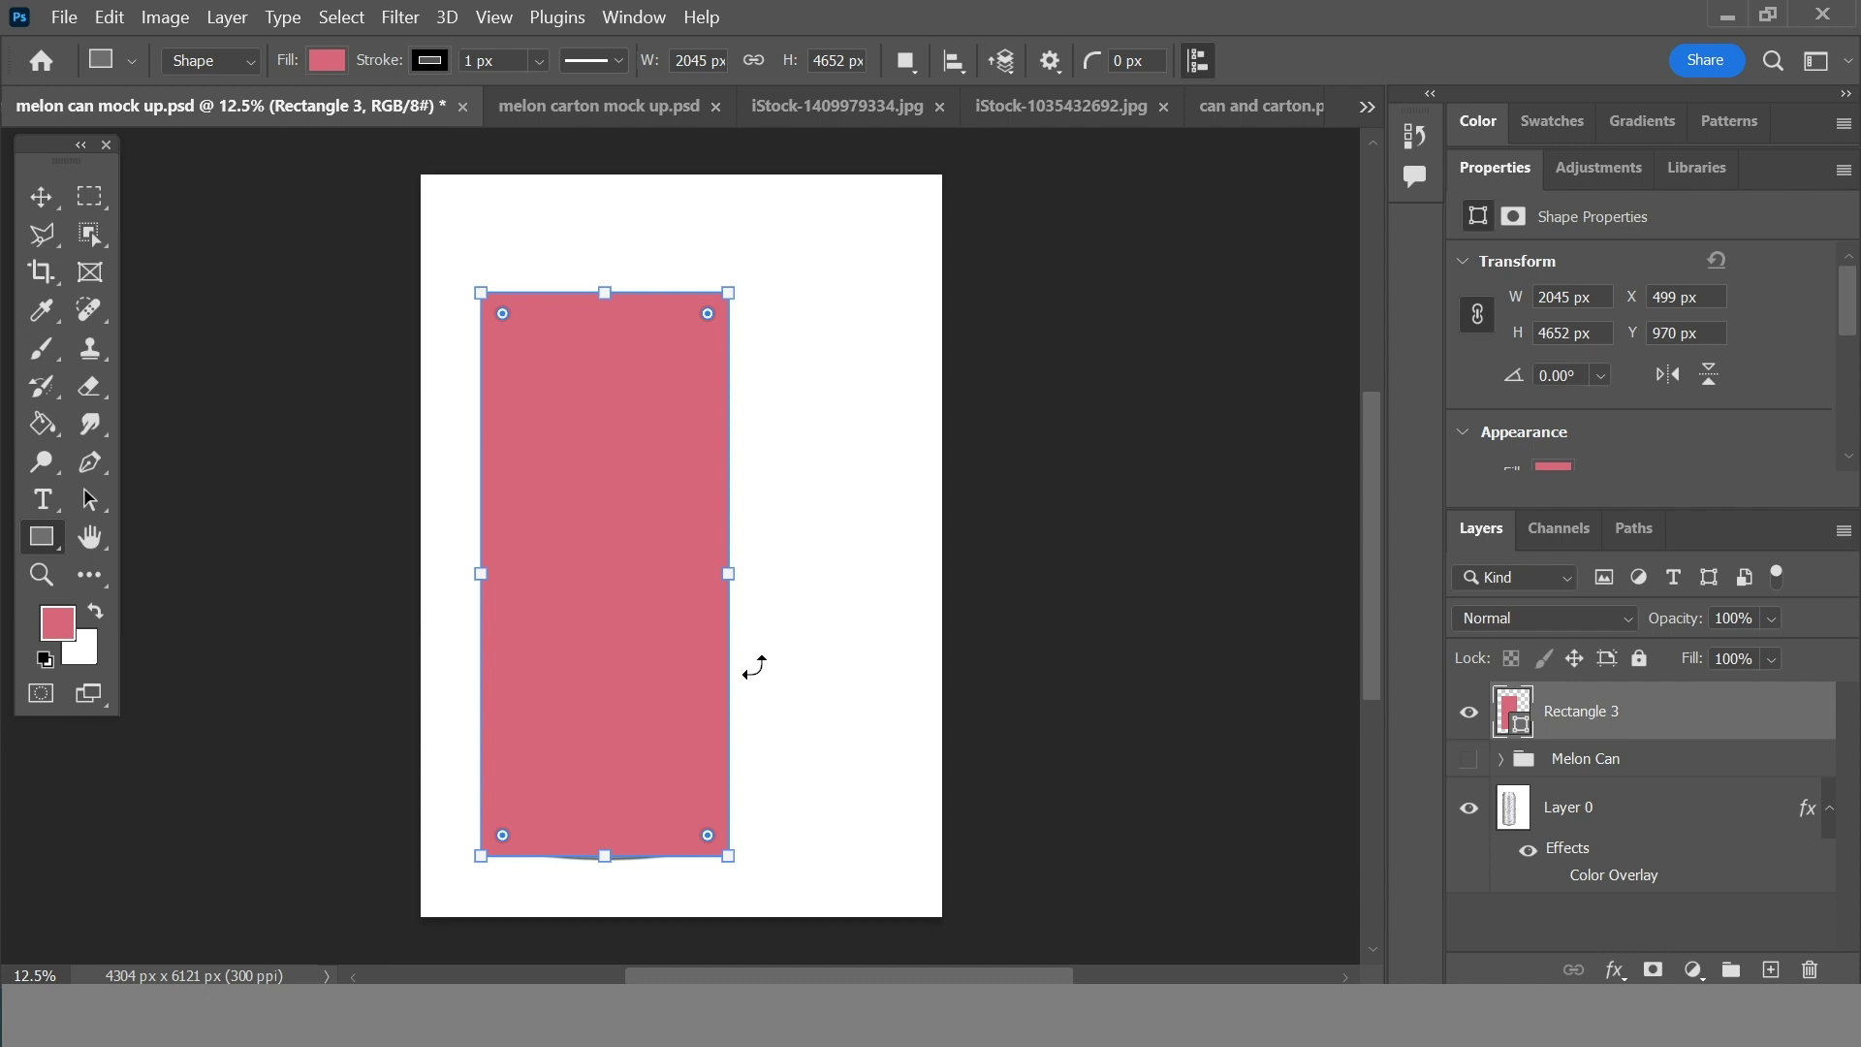
{"action": "double_click", "coordinate": [1728, 722]}
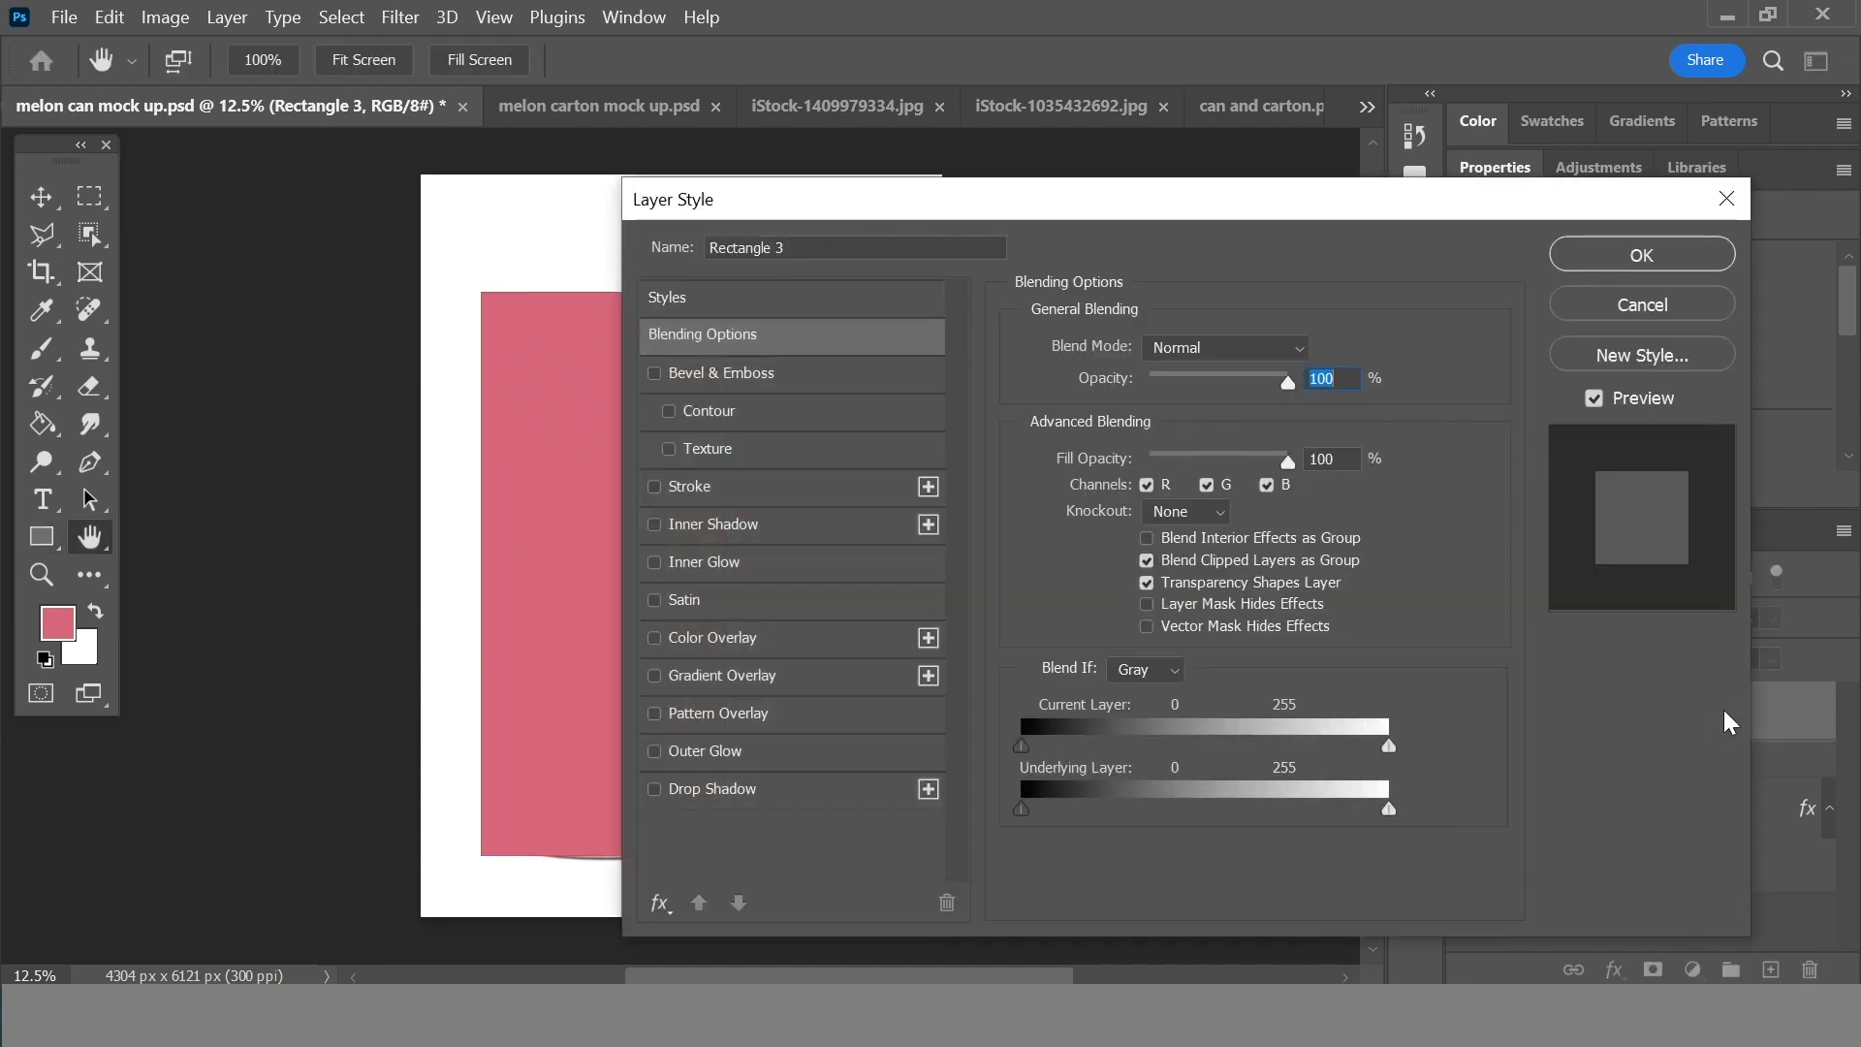
{"action": "left_click", "coordinate": [1599, 314]}
{"action": "right_click", "coordinate": [1743, 713]}
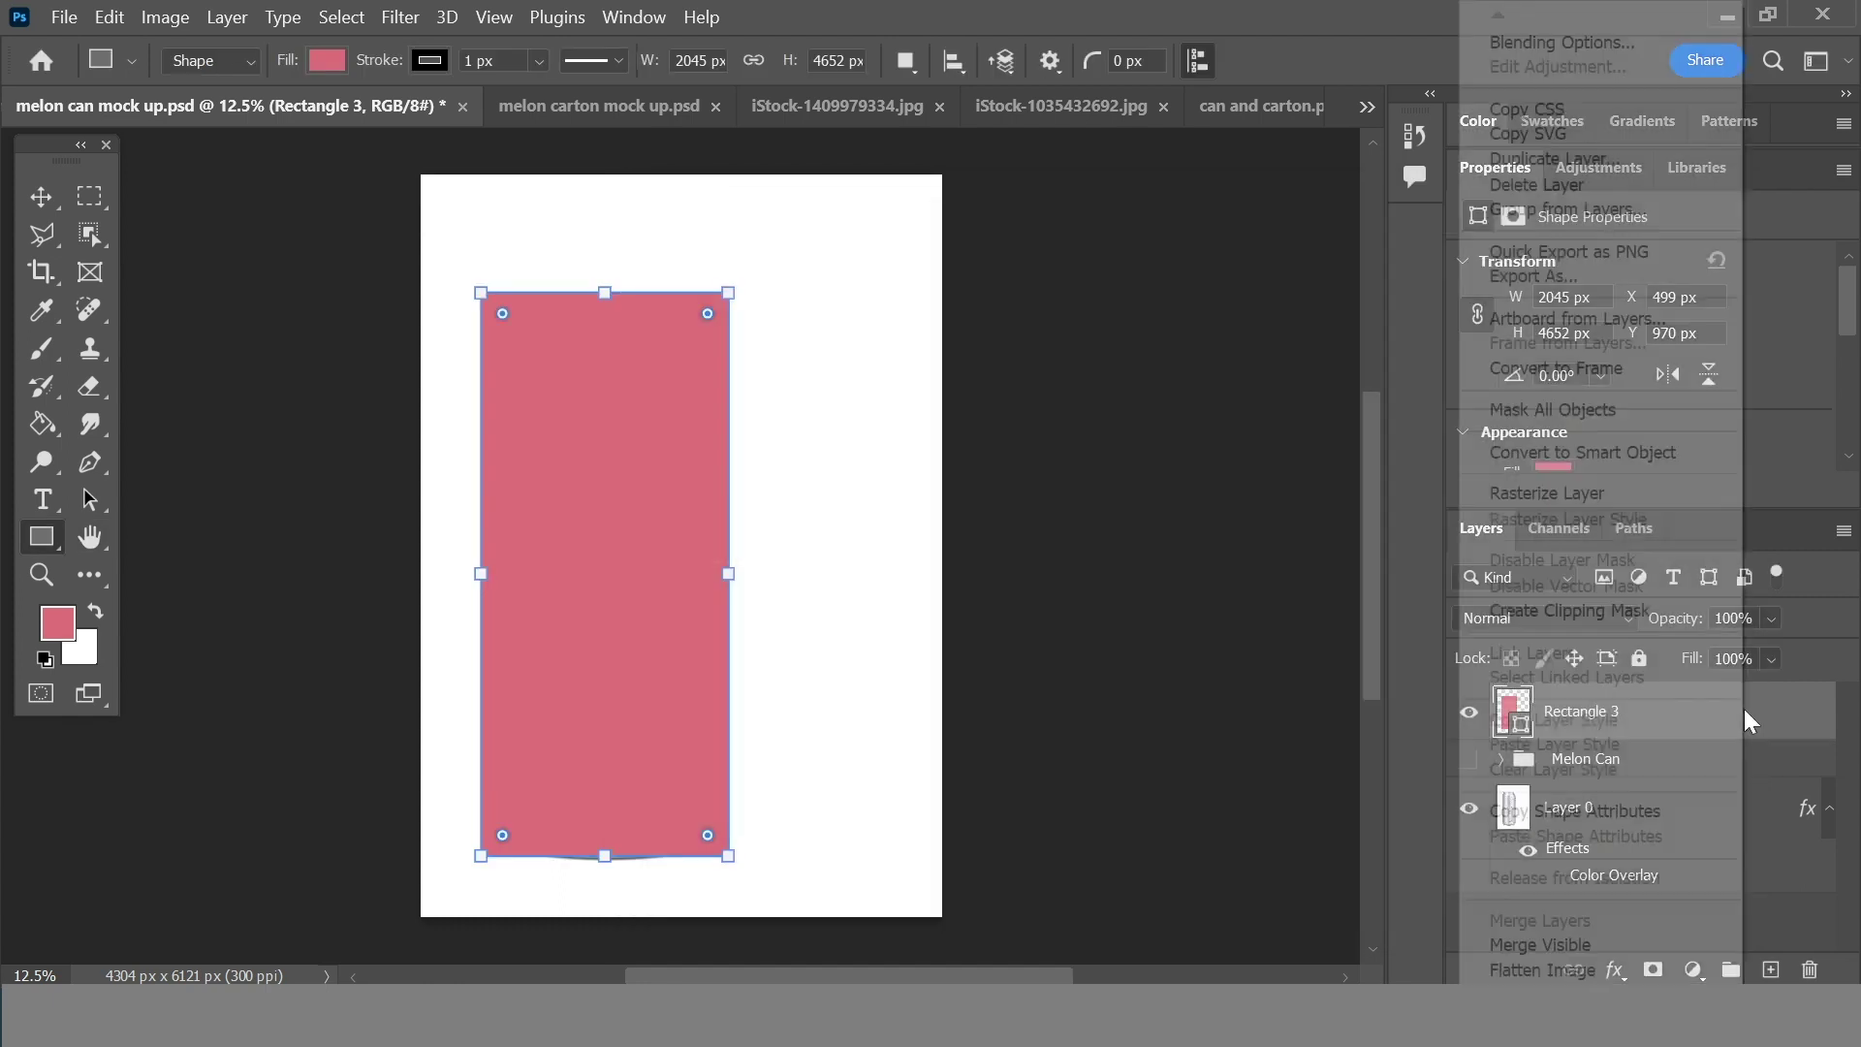
{"action": "left_click", "coordinate": [1584, 452]}
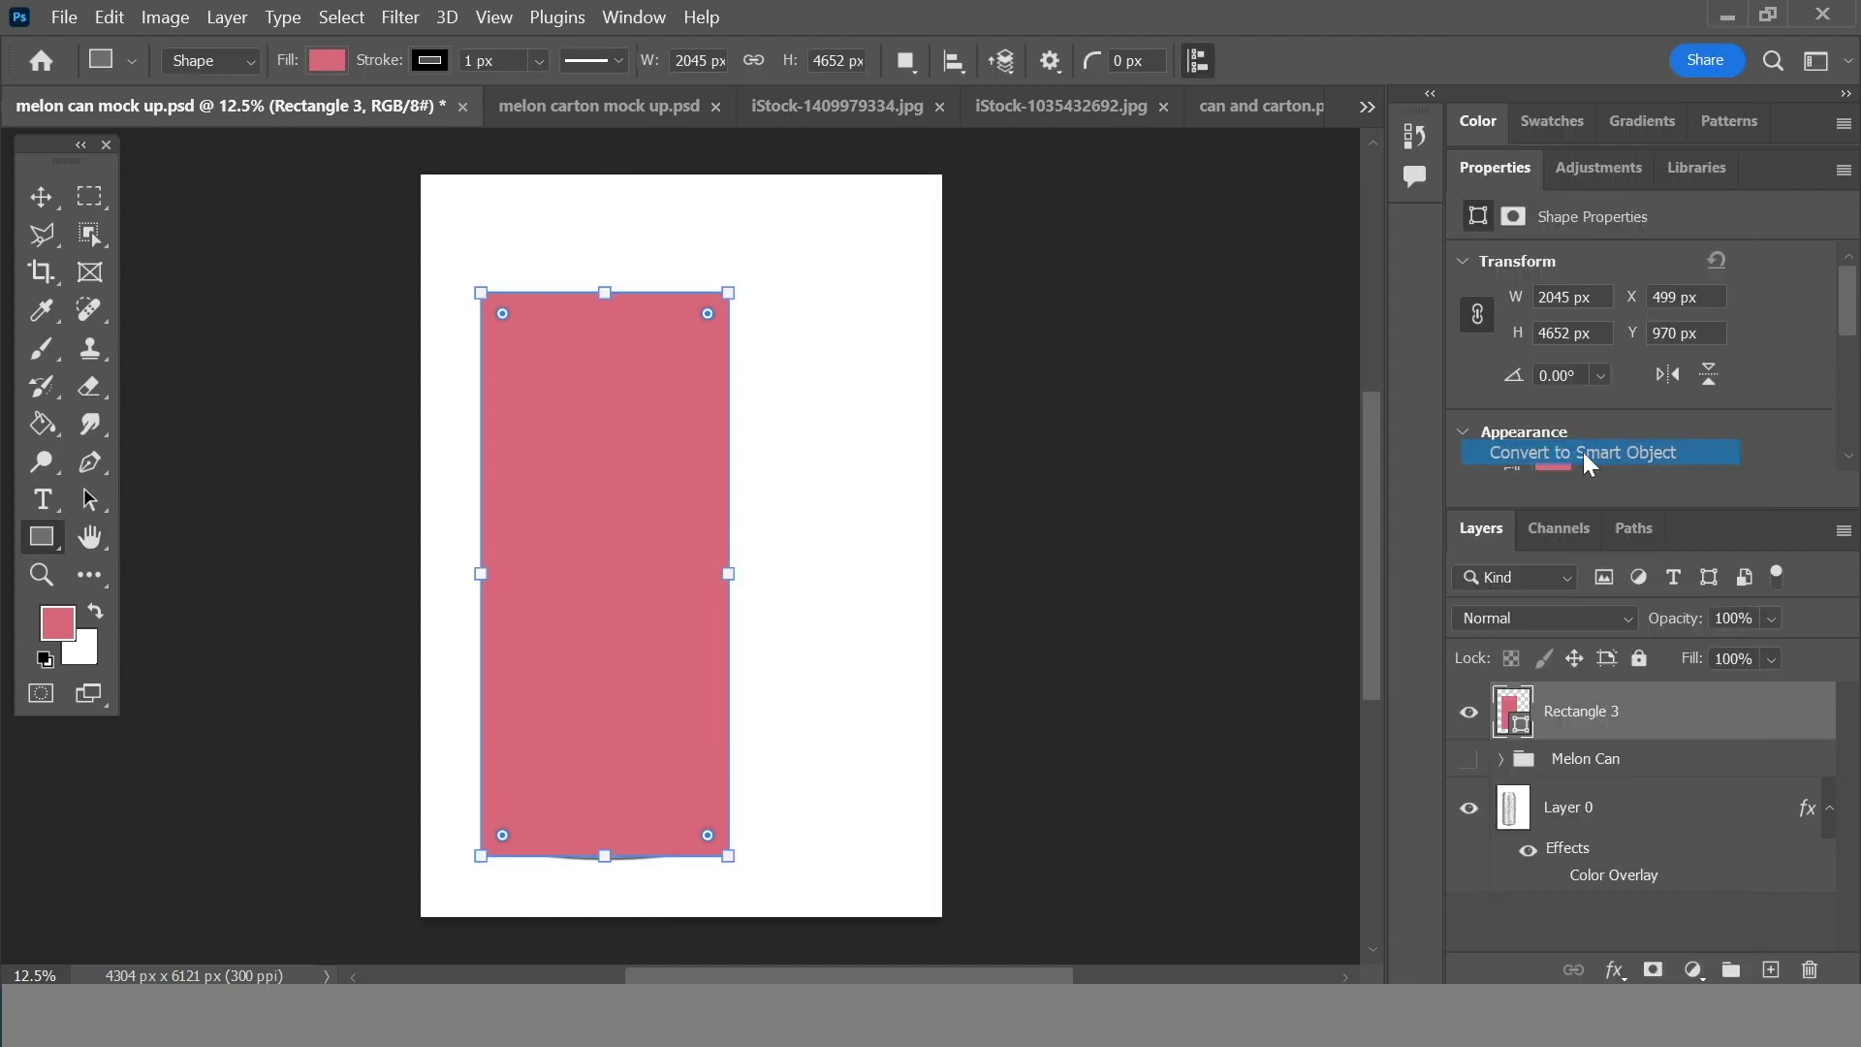
- Apply the Cylinder warp preset to Rectangle 3 via Edit > Transform > Warp and commit it
{"action": "key", "text": "v"}
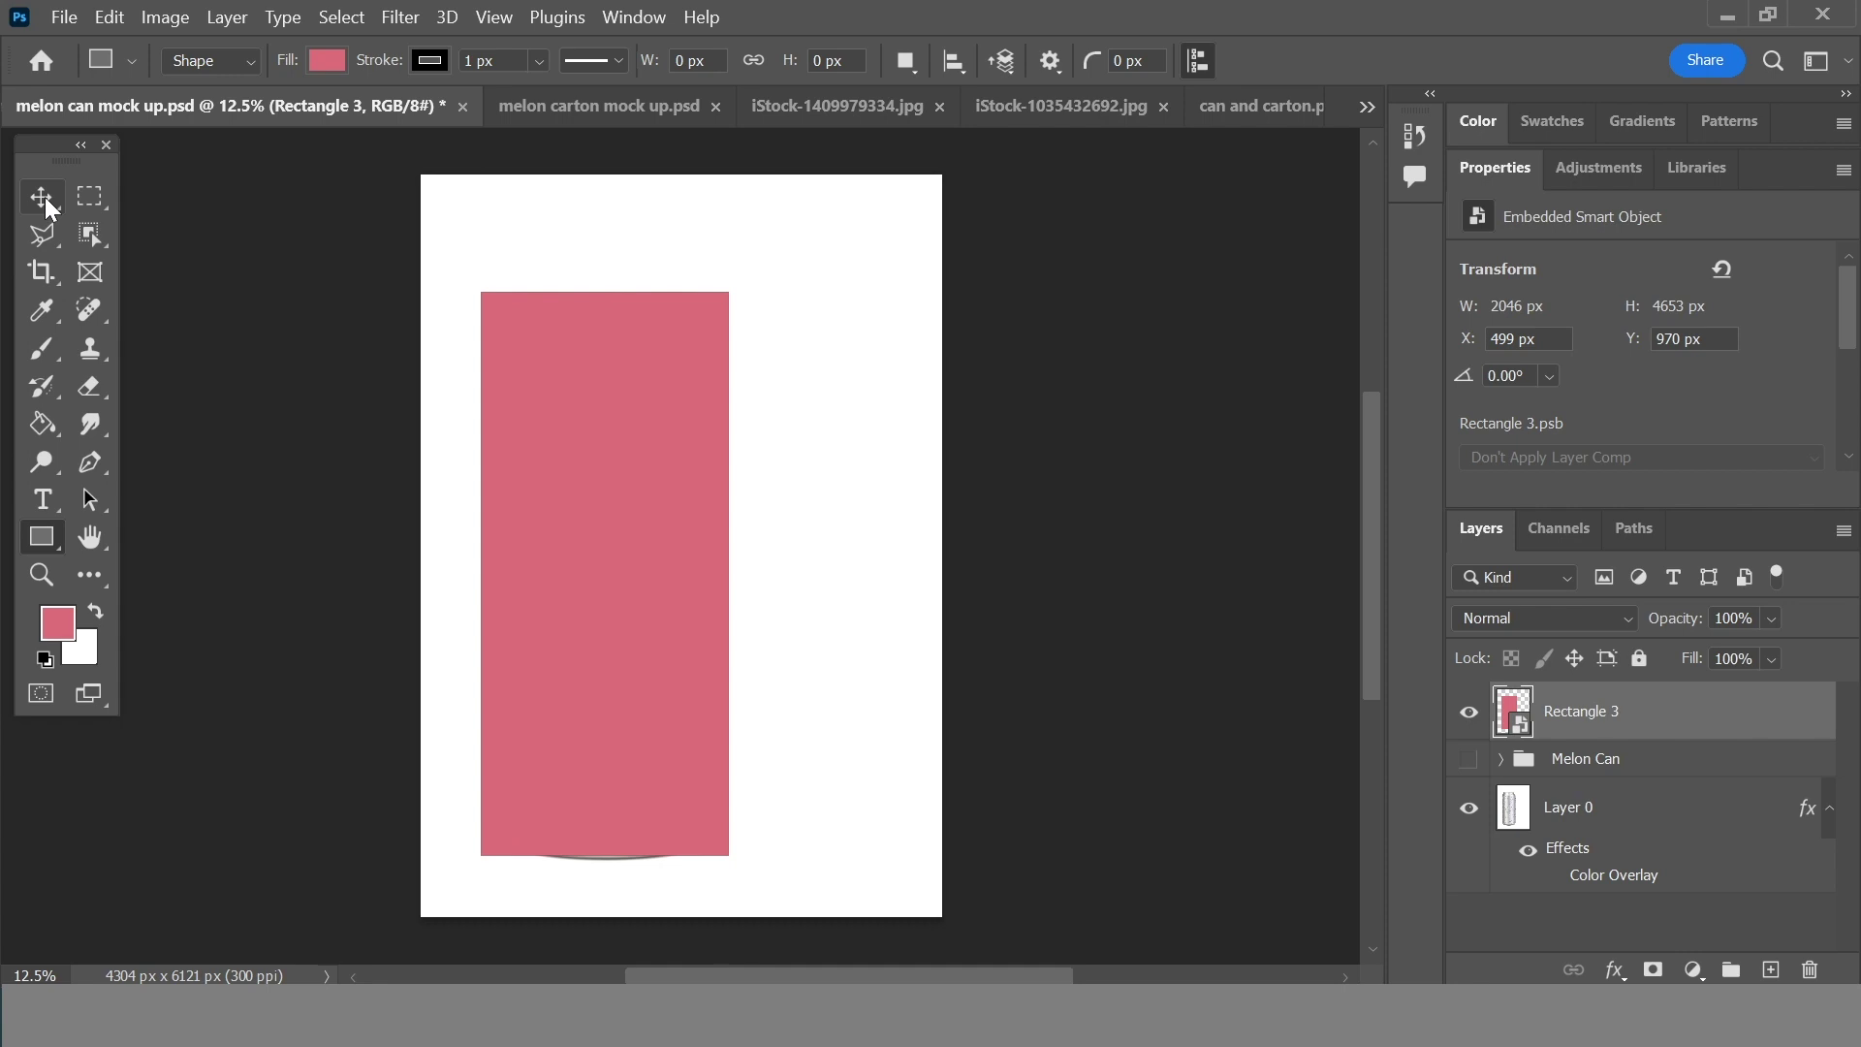
{"action": "left_click", "coordinate": [112, 21]}
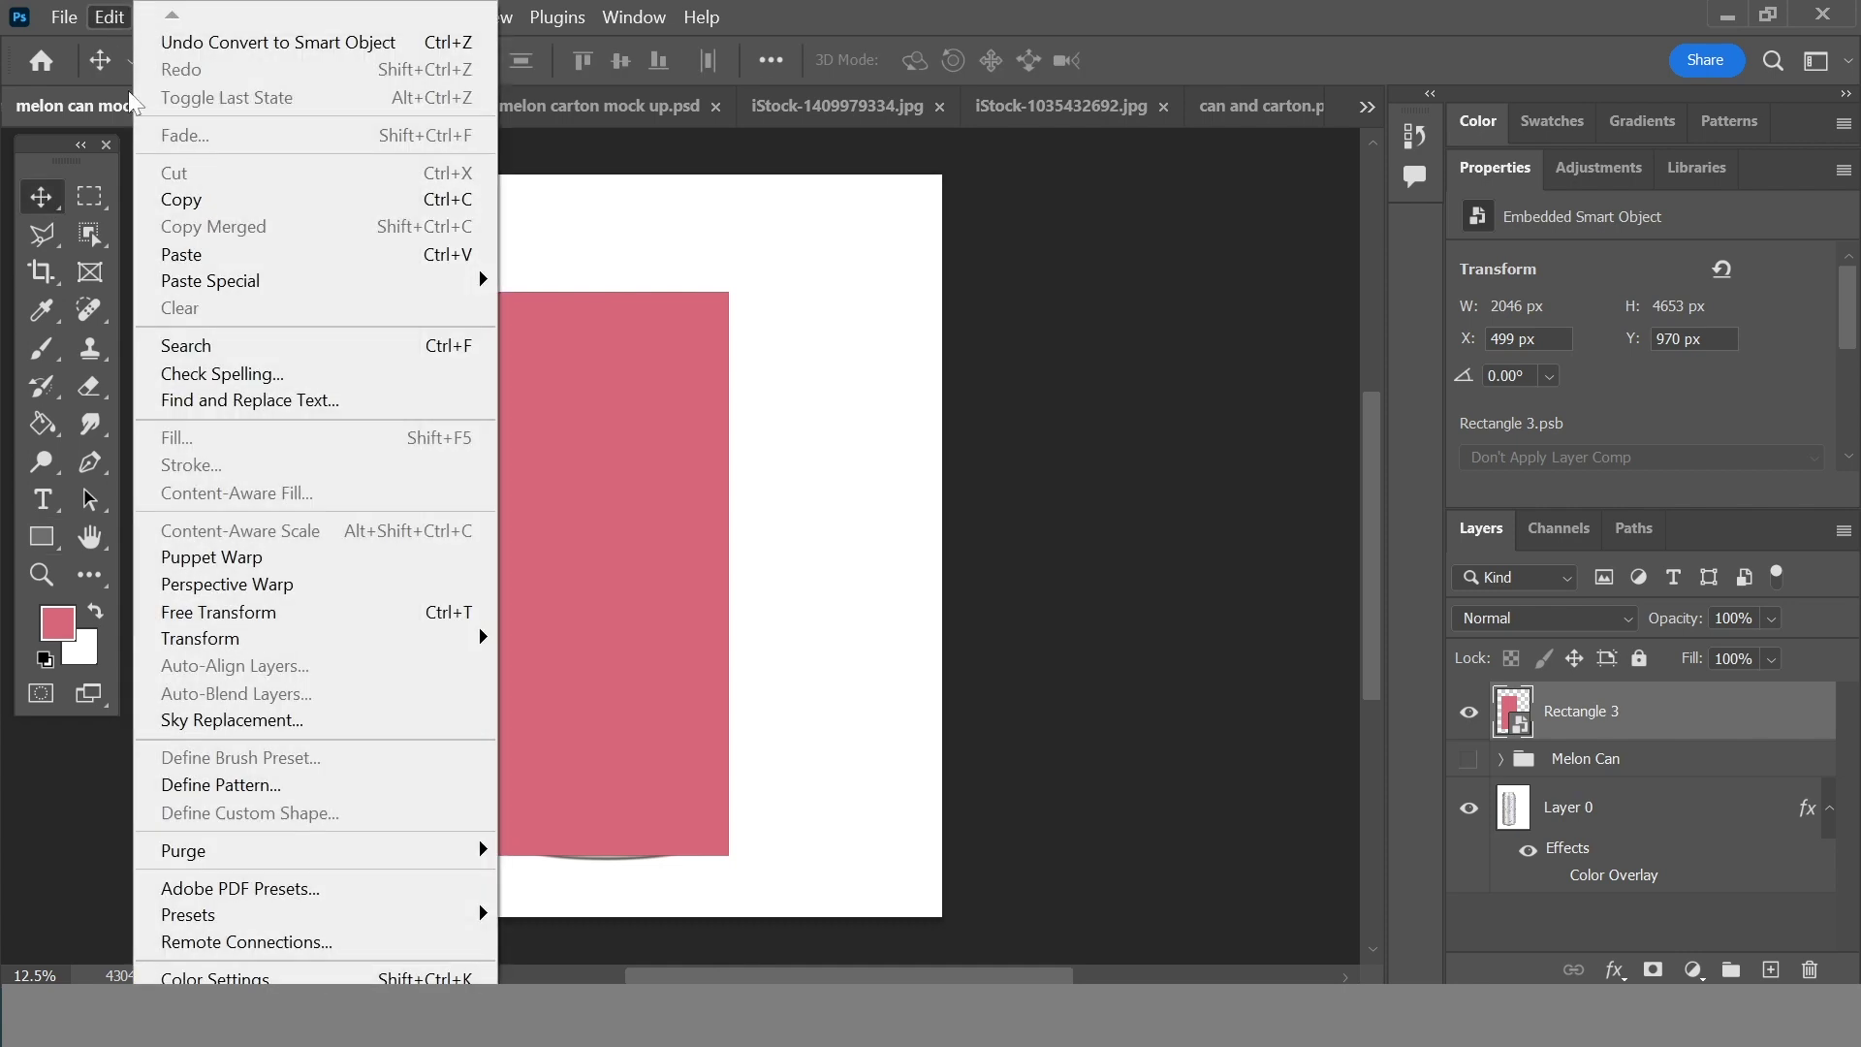
{"action": "mouse_move", "coordinate": [247, 639]}
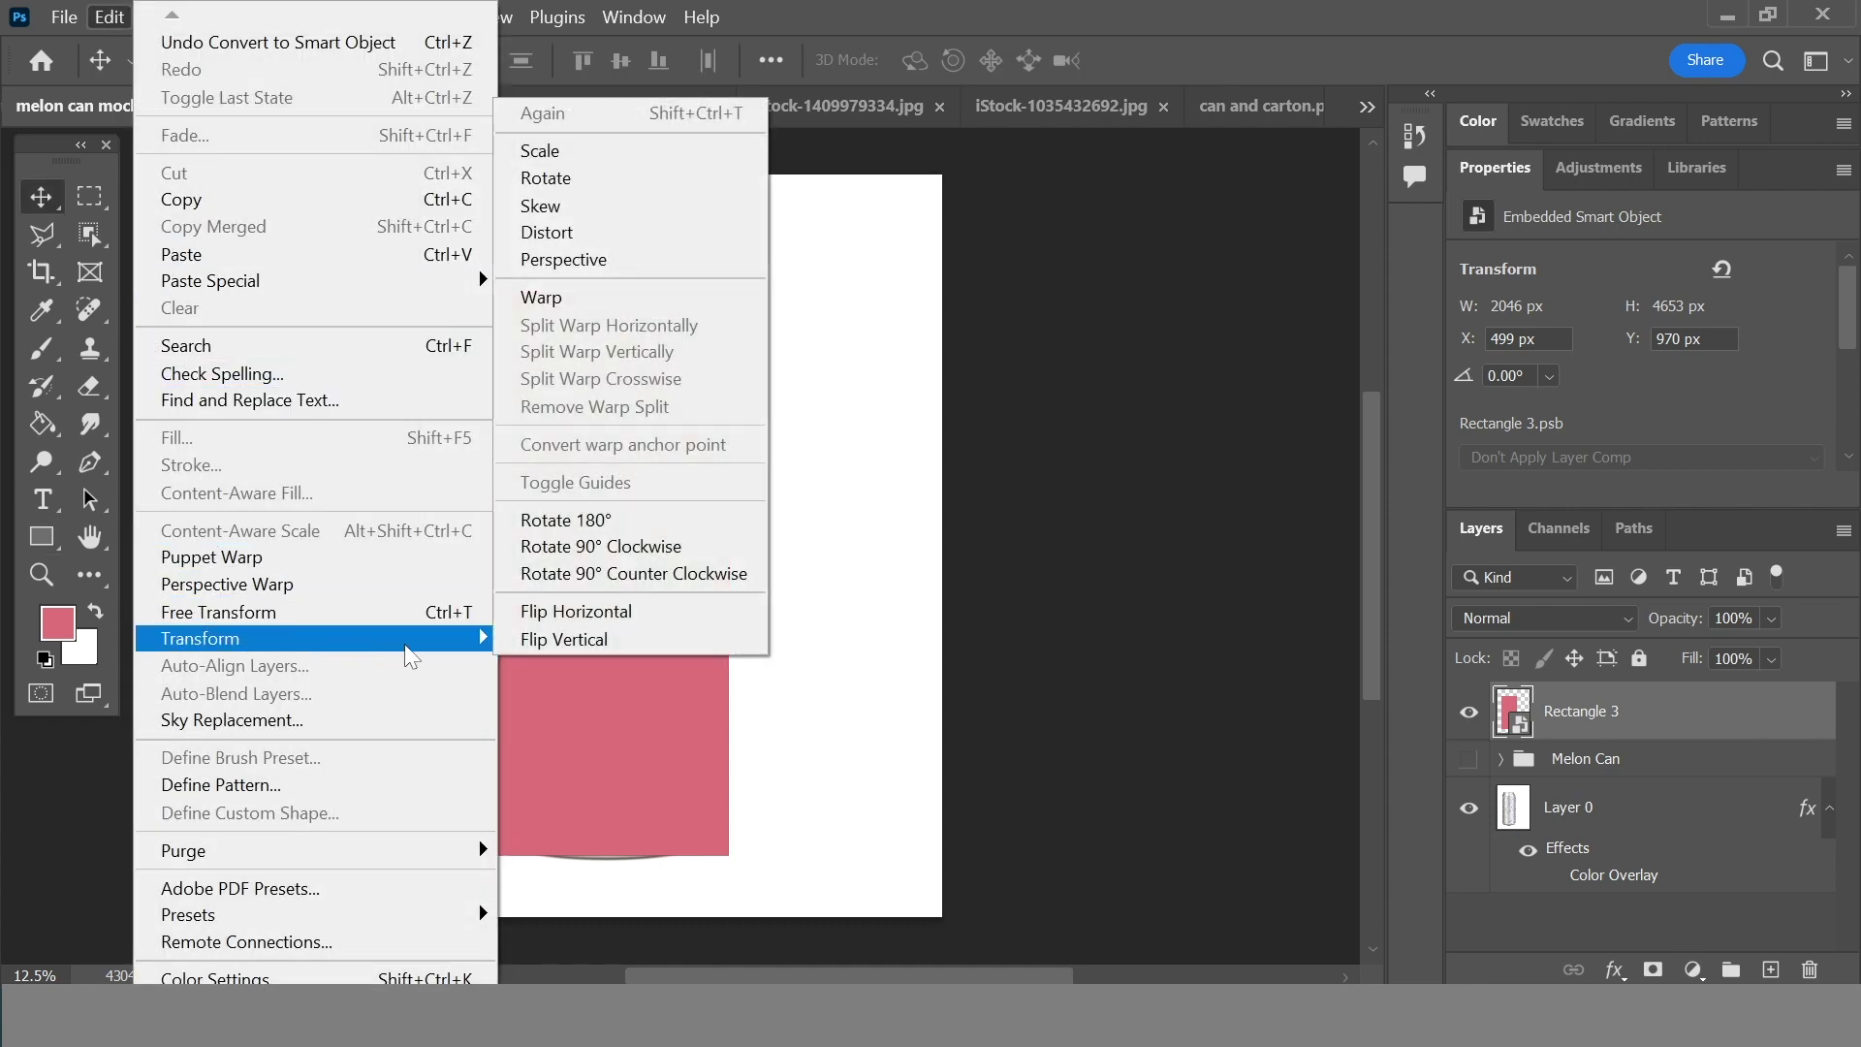
{"action": "left_click", "coordinate": [573, 299]}
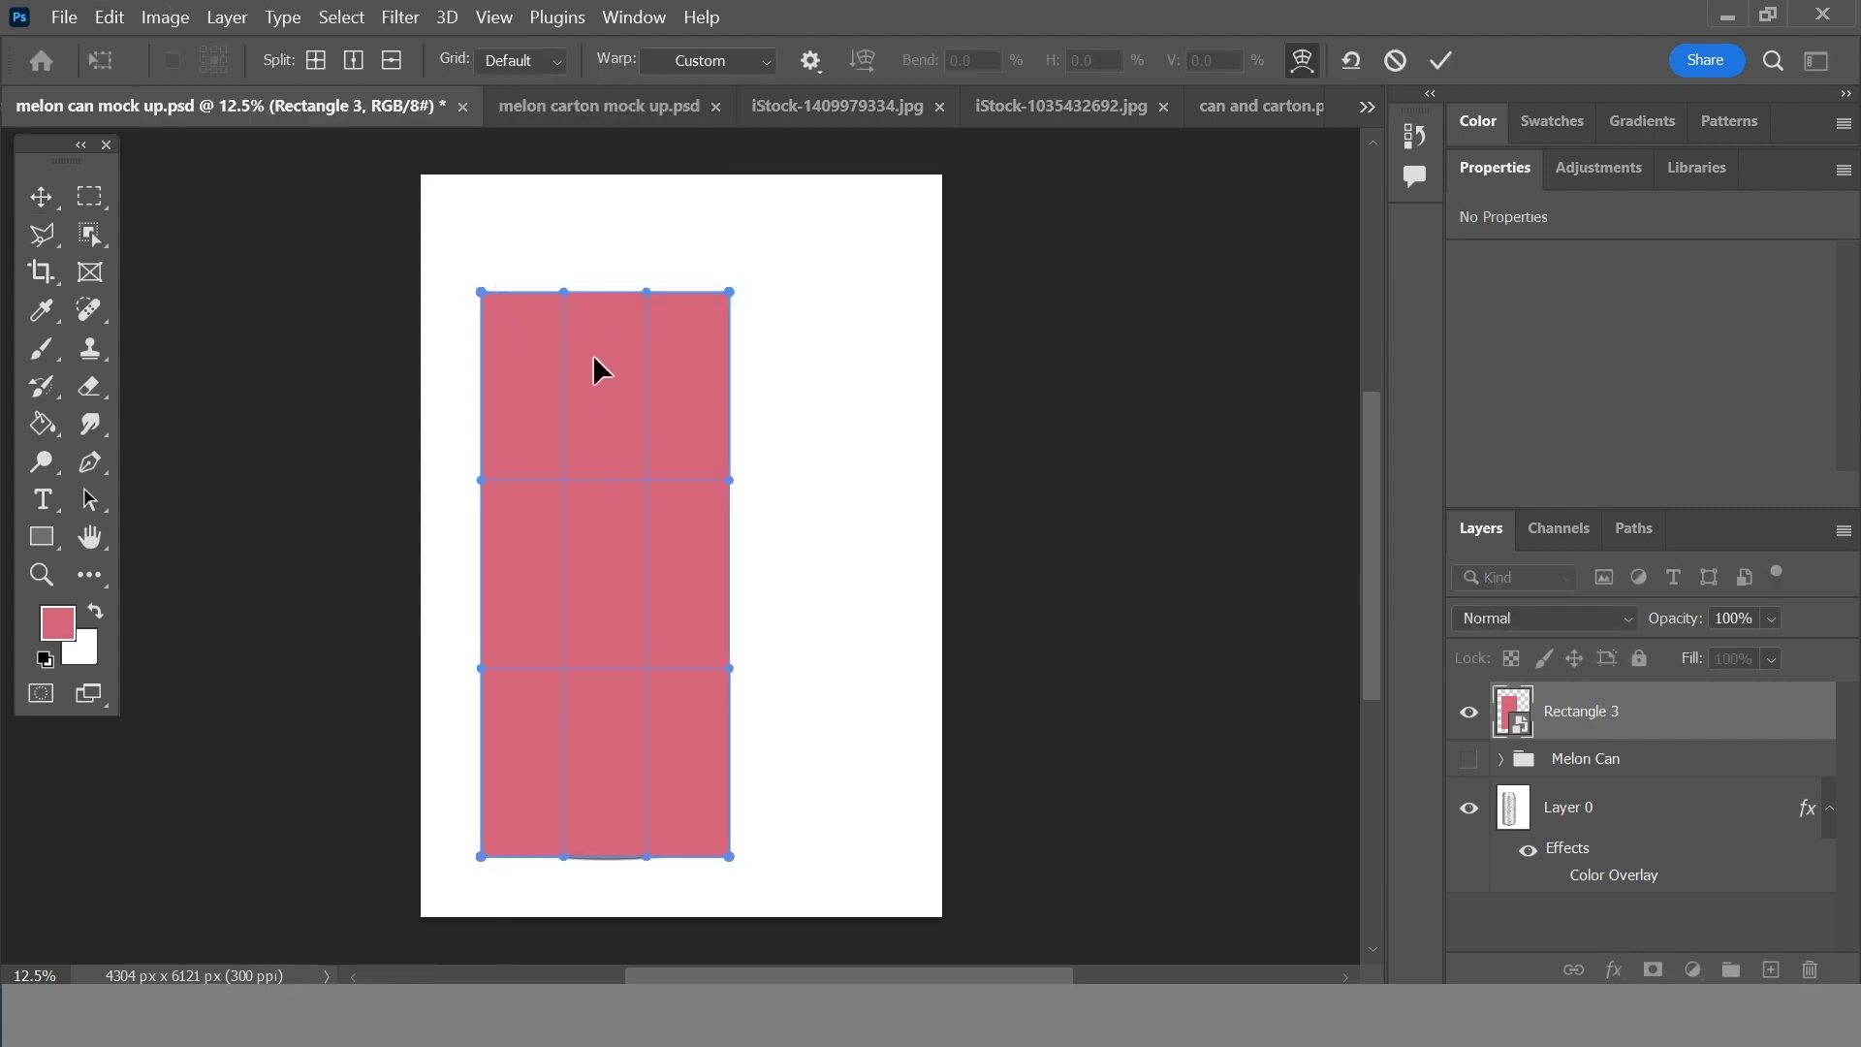
{"action": "left_click", "coordinate": [767, 60]}
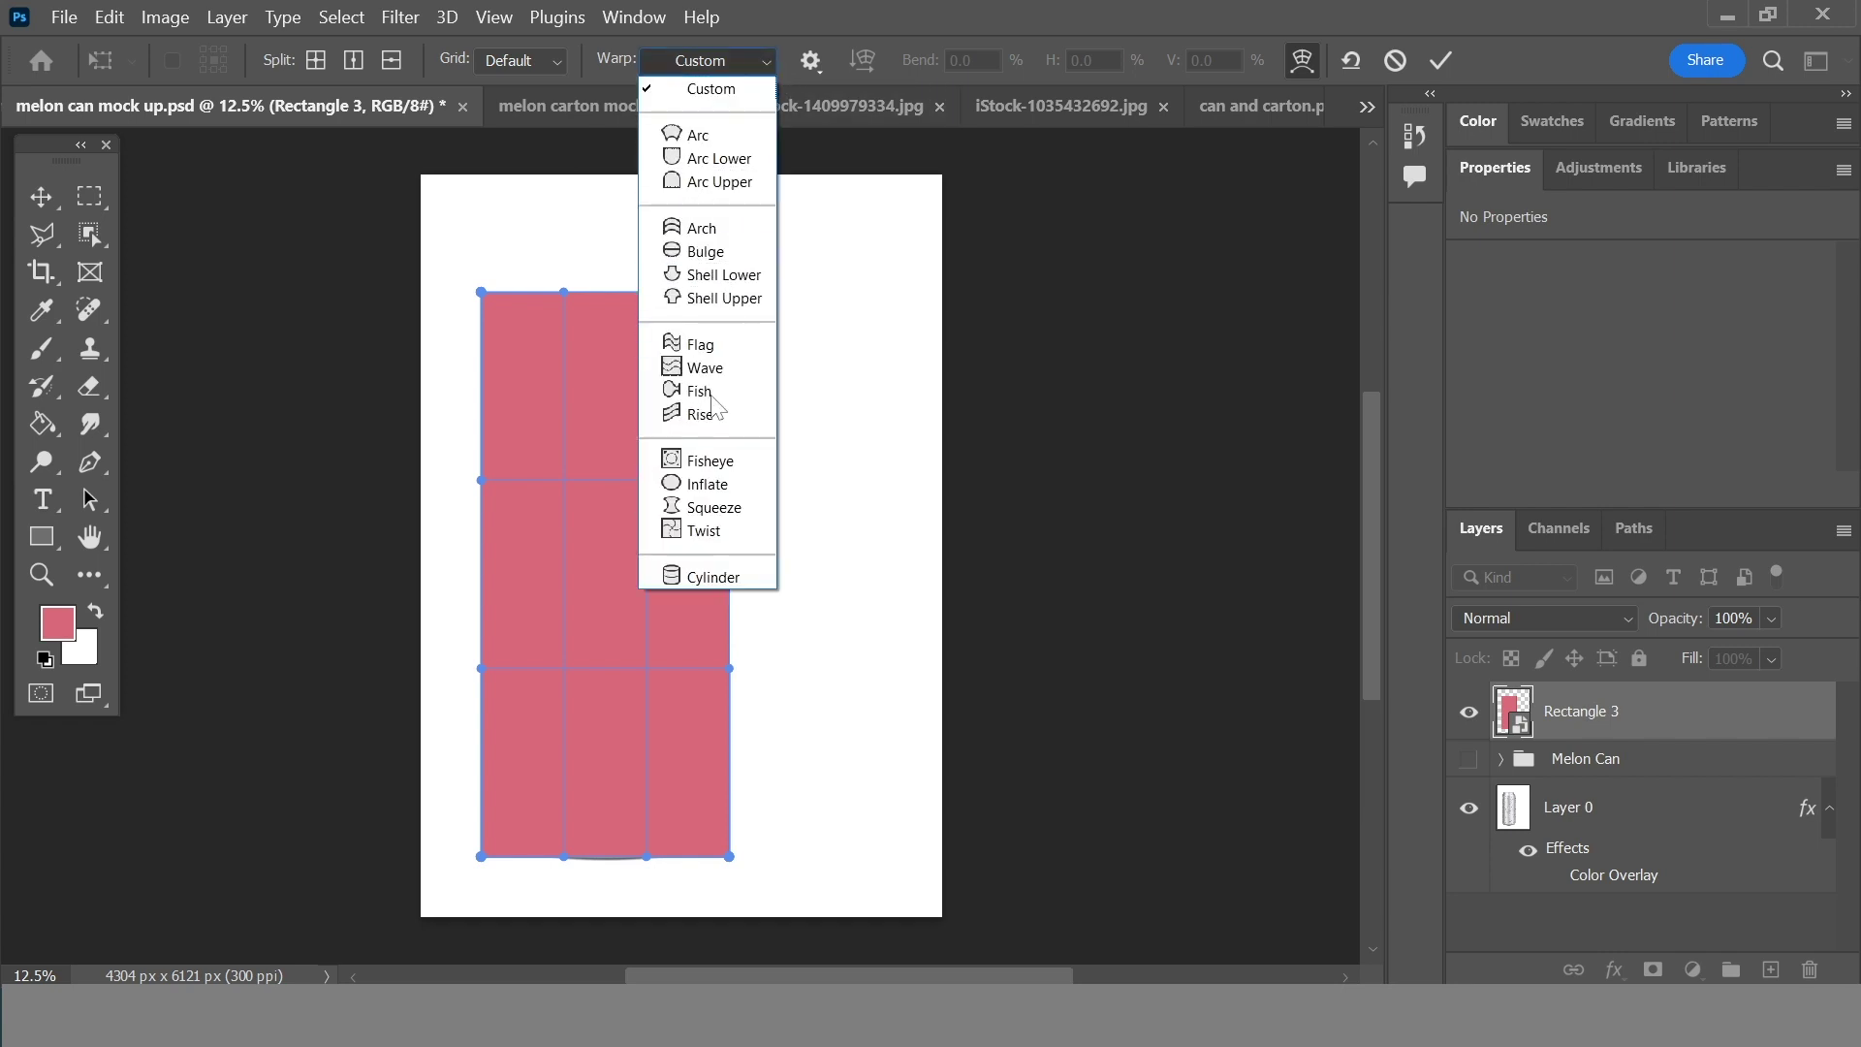
{"action": "left_click", "coordinate": [702, 578]}
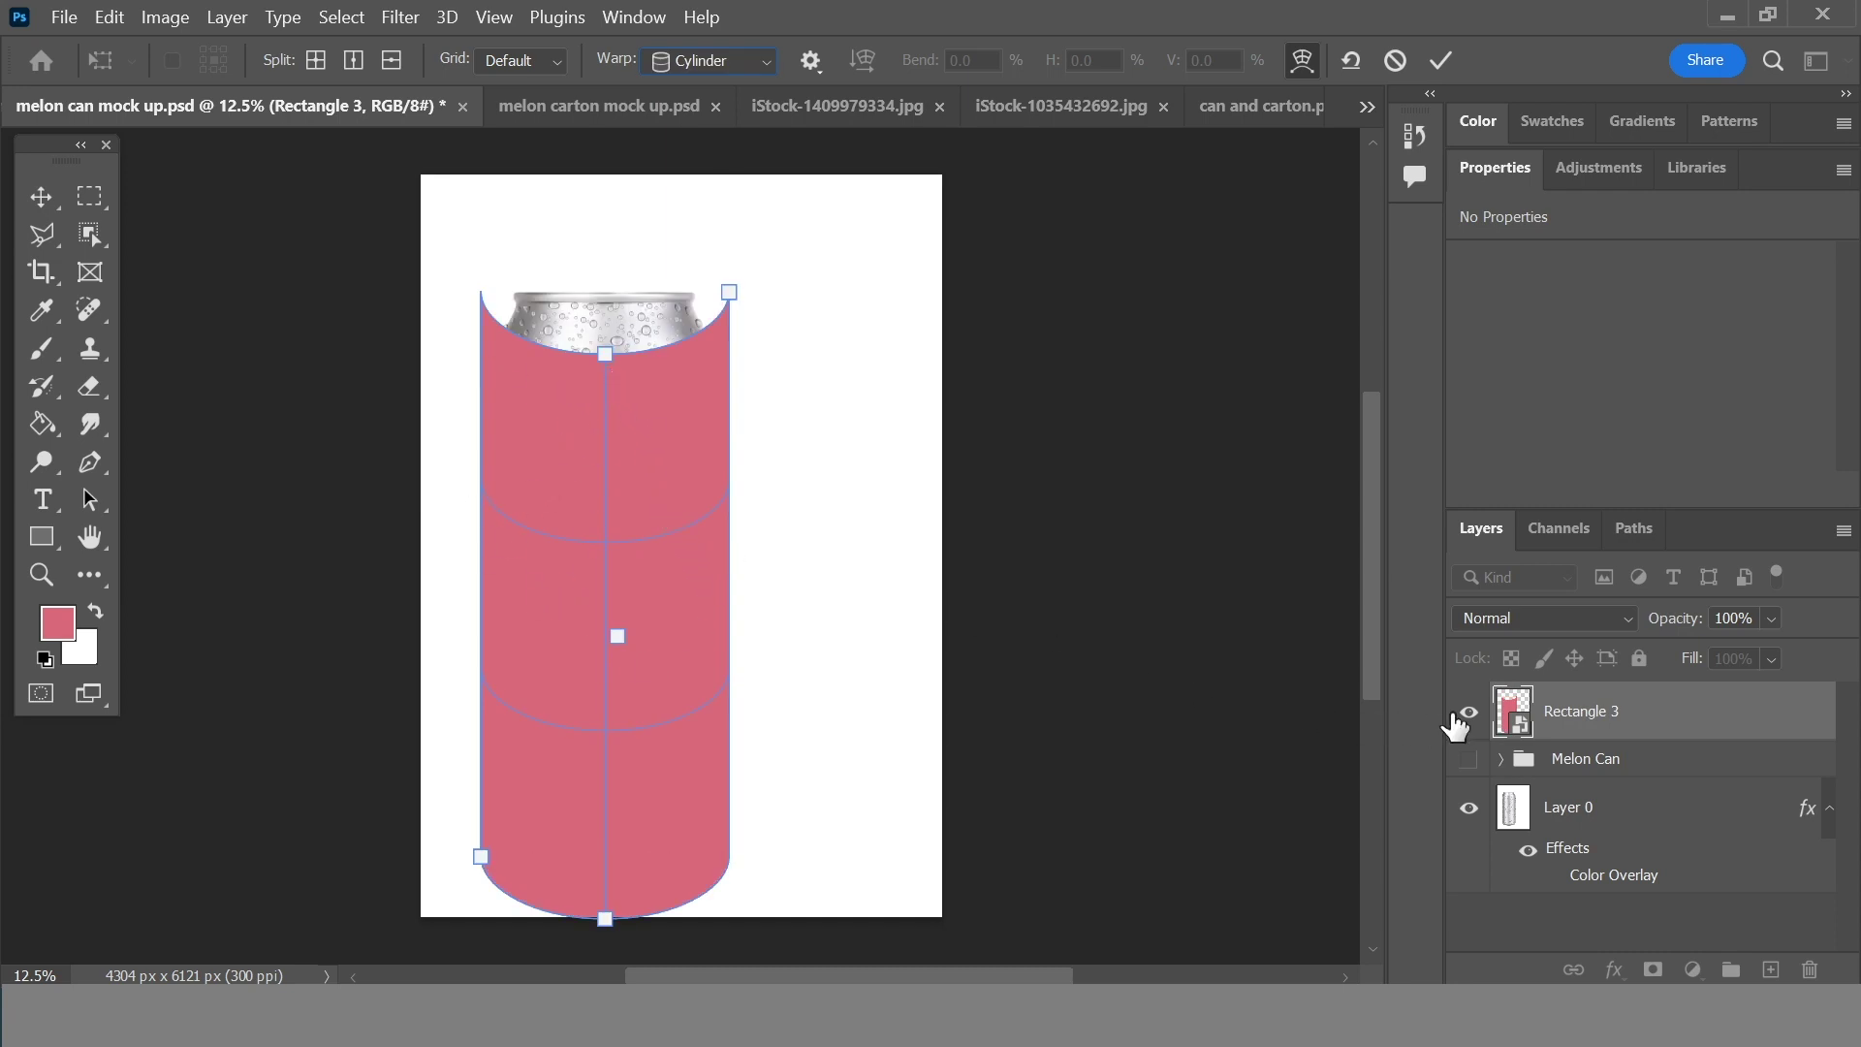
{"action": "key", "text": "ctrl+h"}
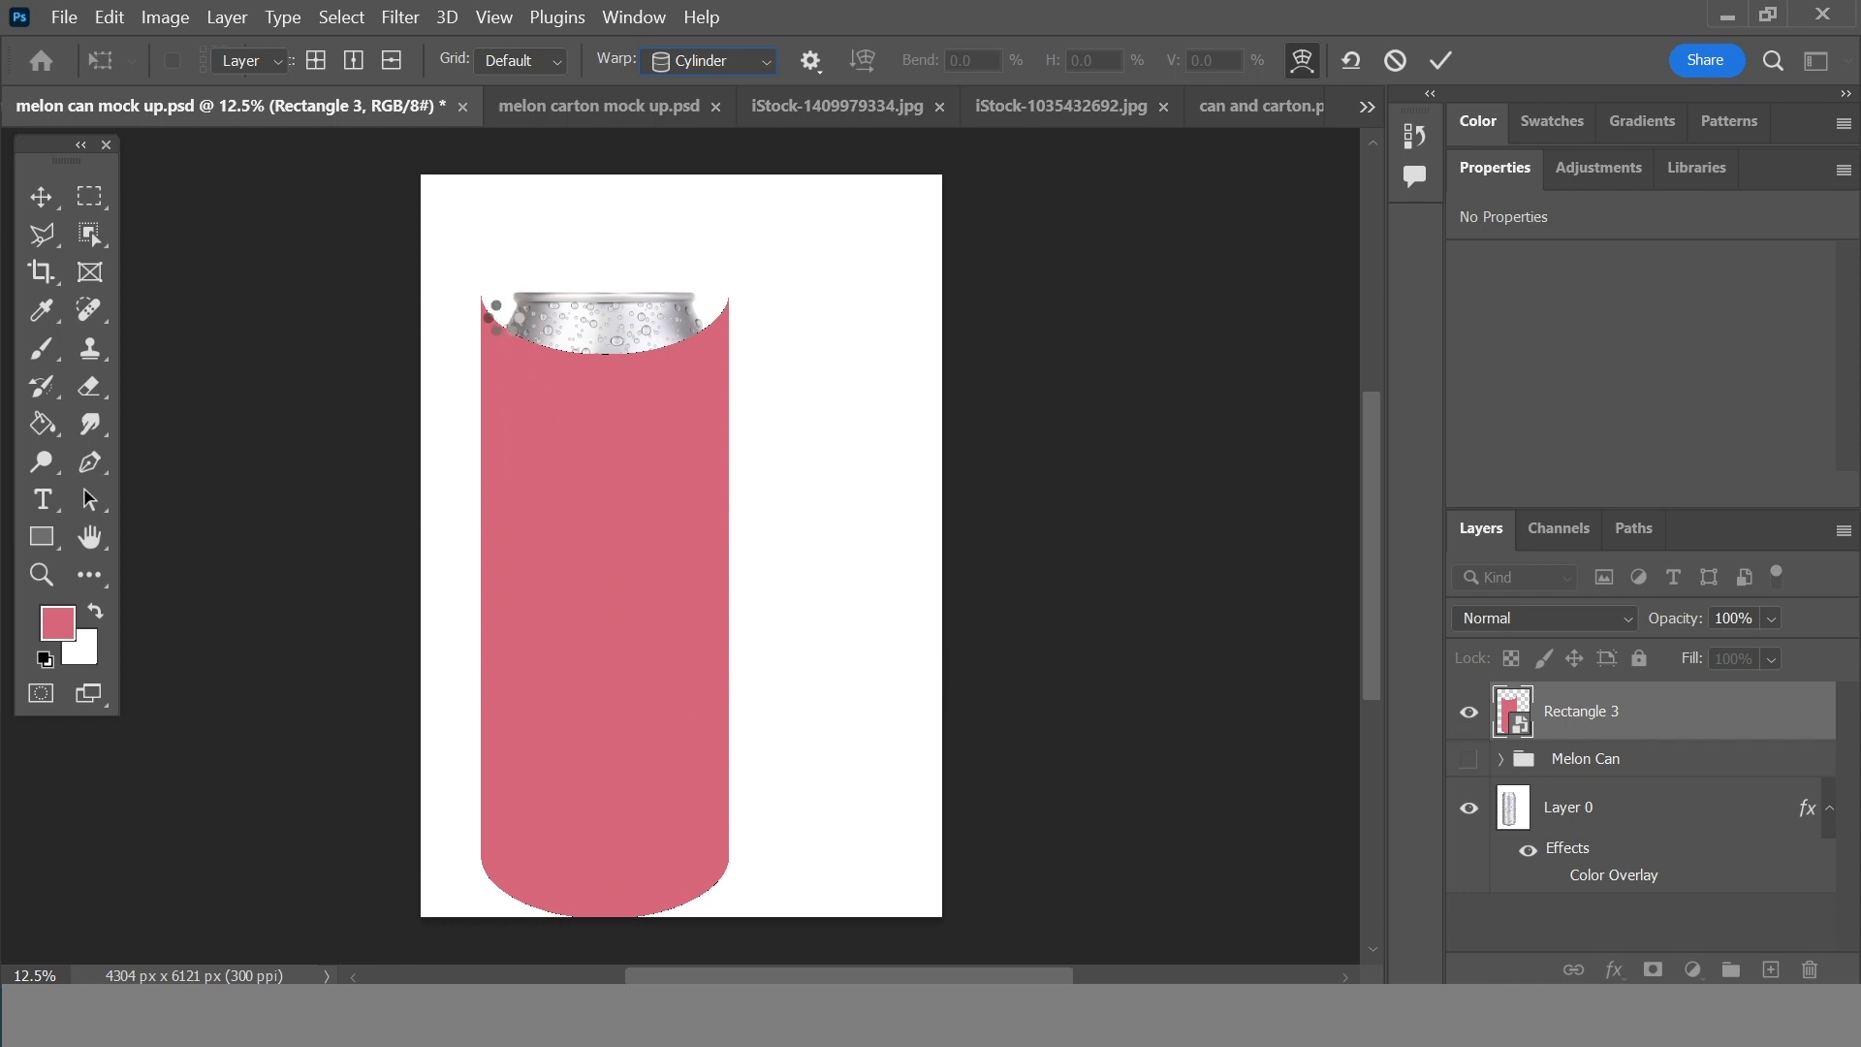
{"action": "key", "text": "Return"}
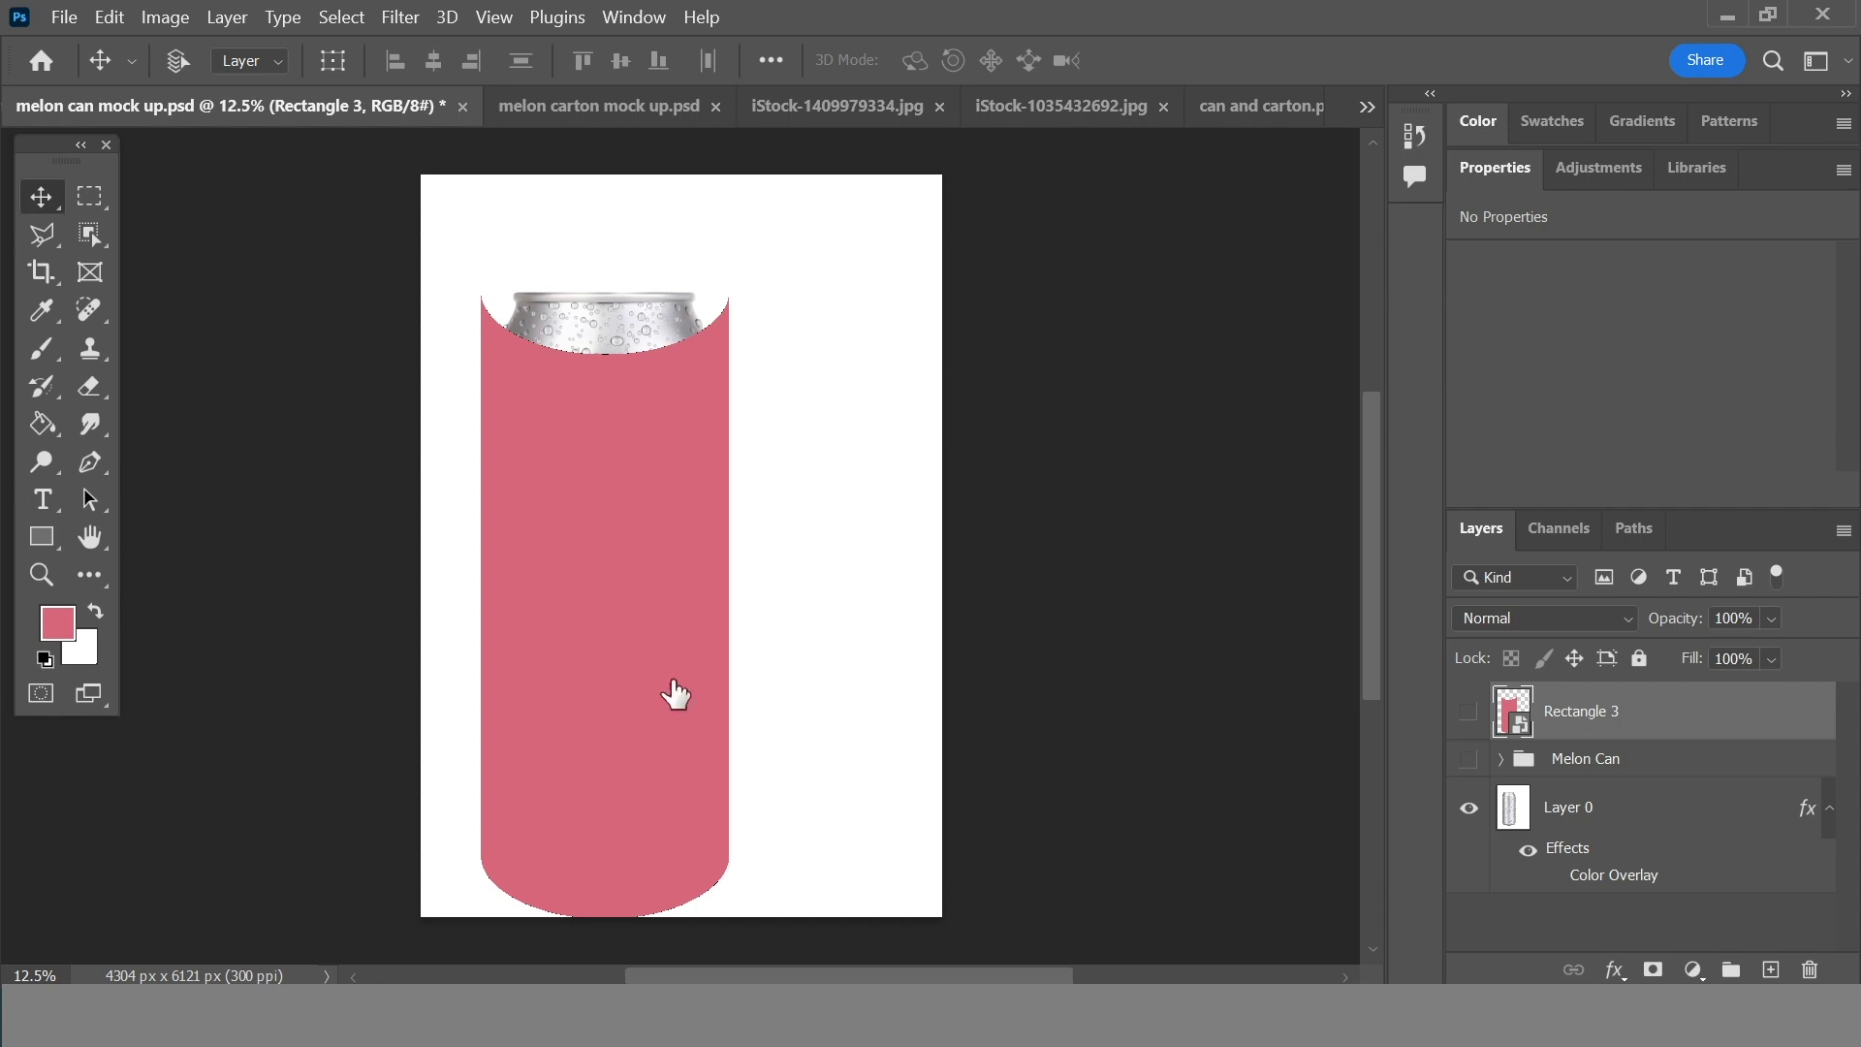
- Recheck Layer 0 and Rectangle 3 visibility, then reopen the warp on Rectangle 3
{"action": "left_click", "coordinate": [1468, 807]}
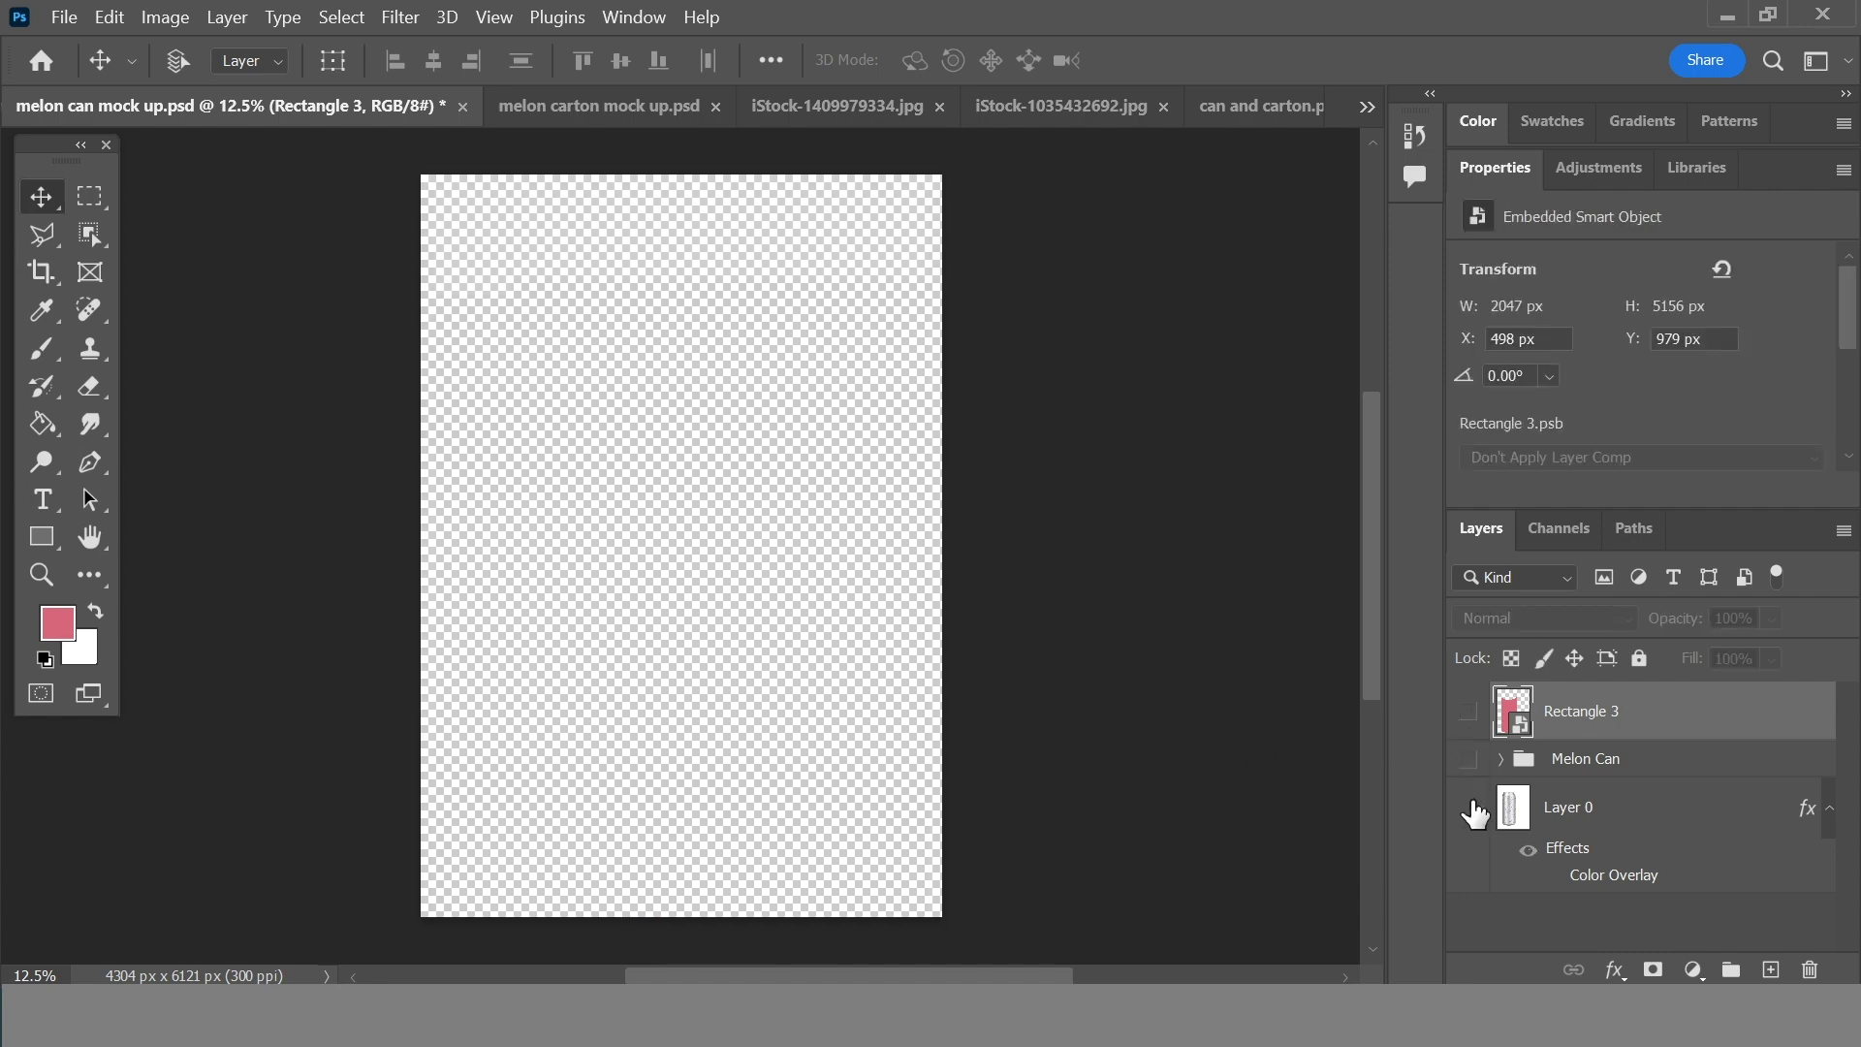
{"action": "left_click", "coordinate": [1468, 808]}
{"action": "left_click", "coordinate": [1469, 712]}
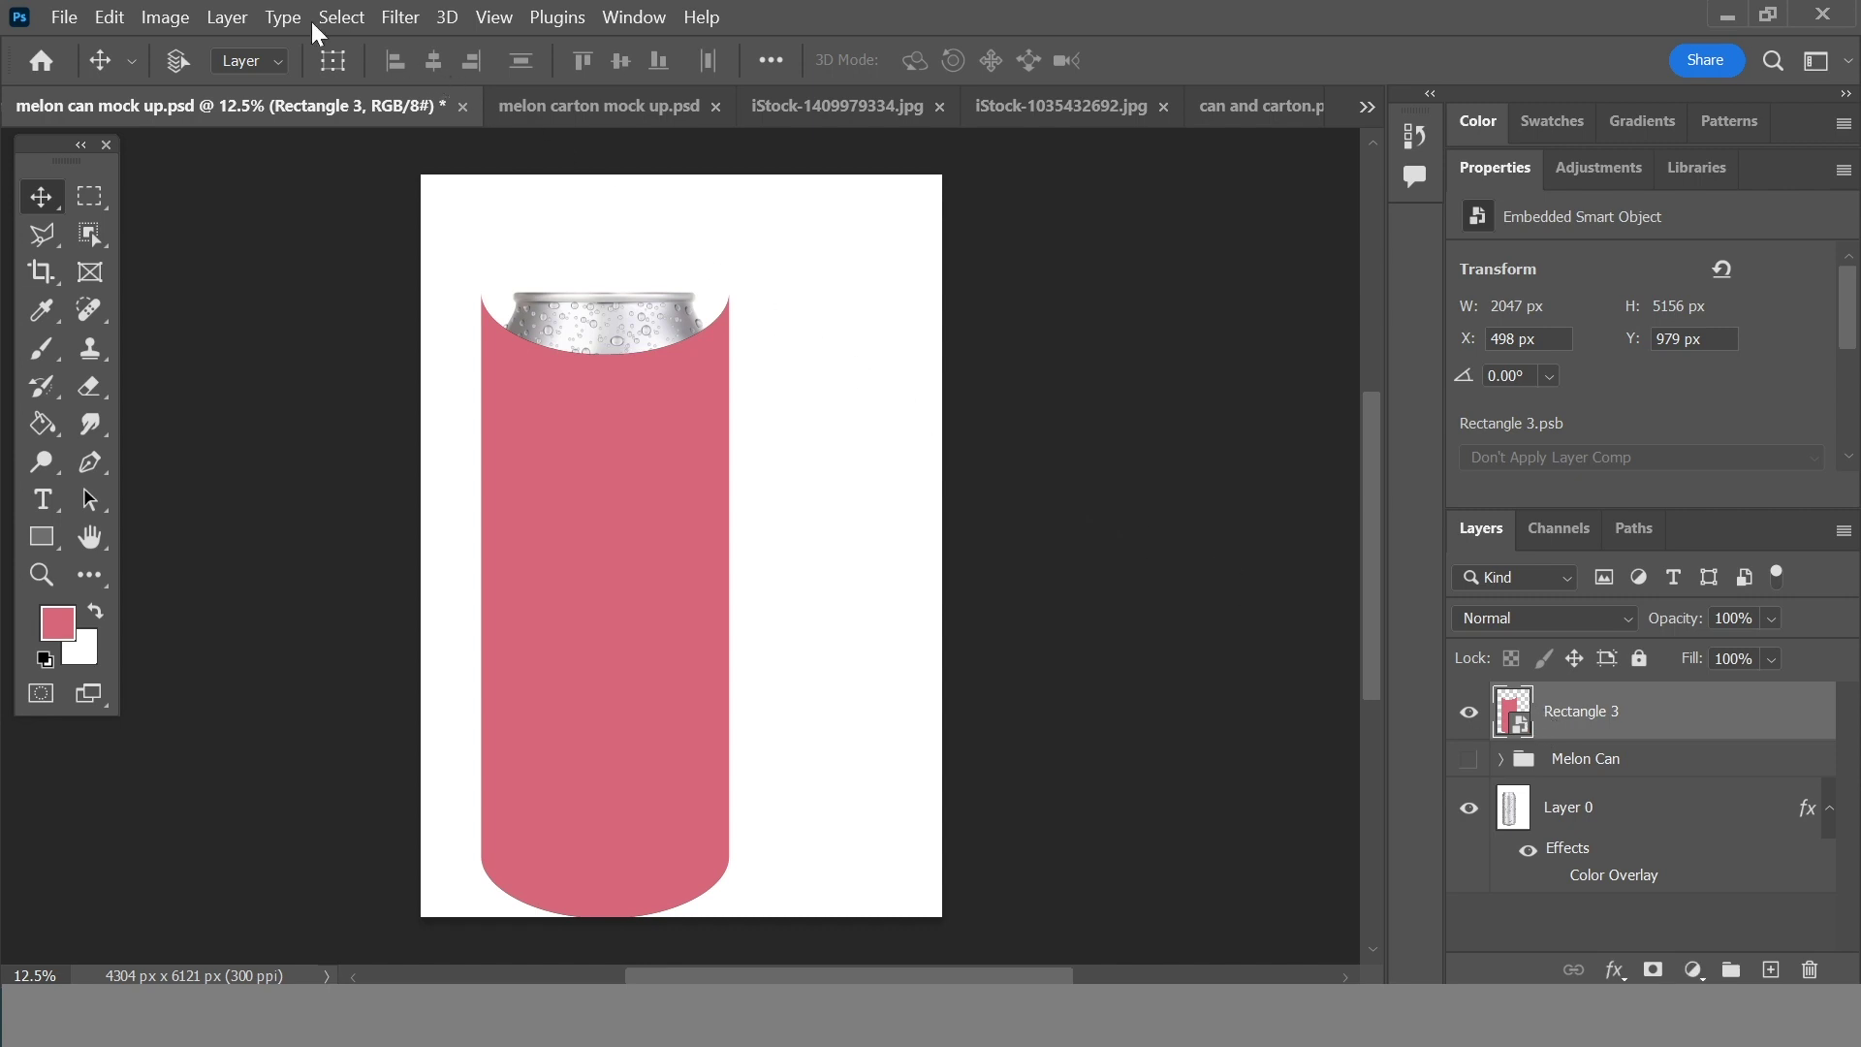
{"action": "left_click", "coordinate": [110, 18]}
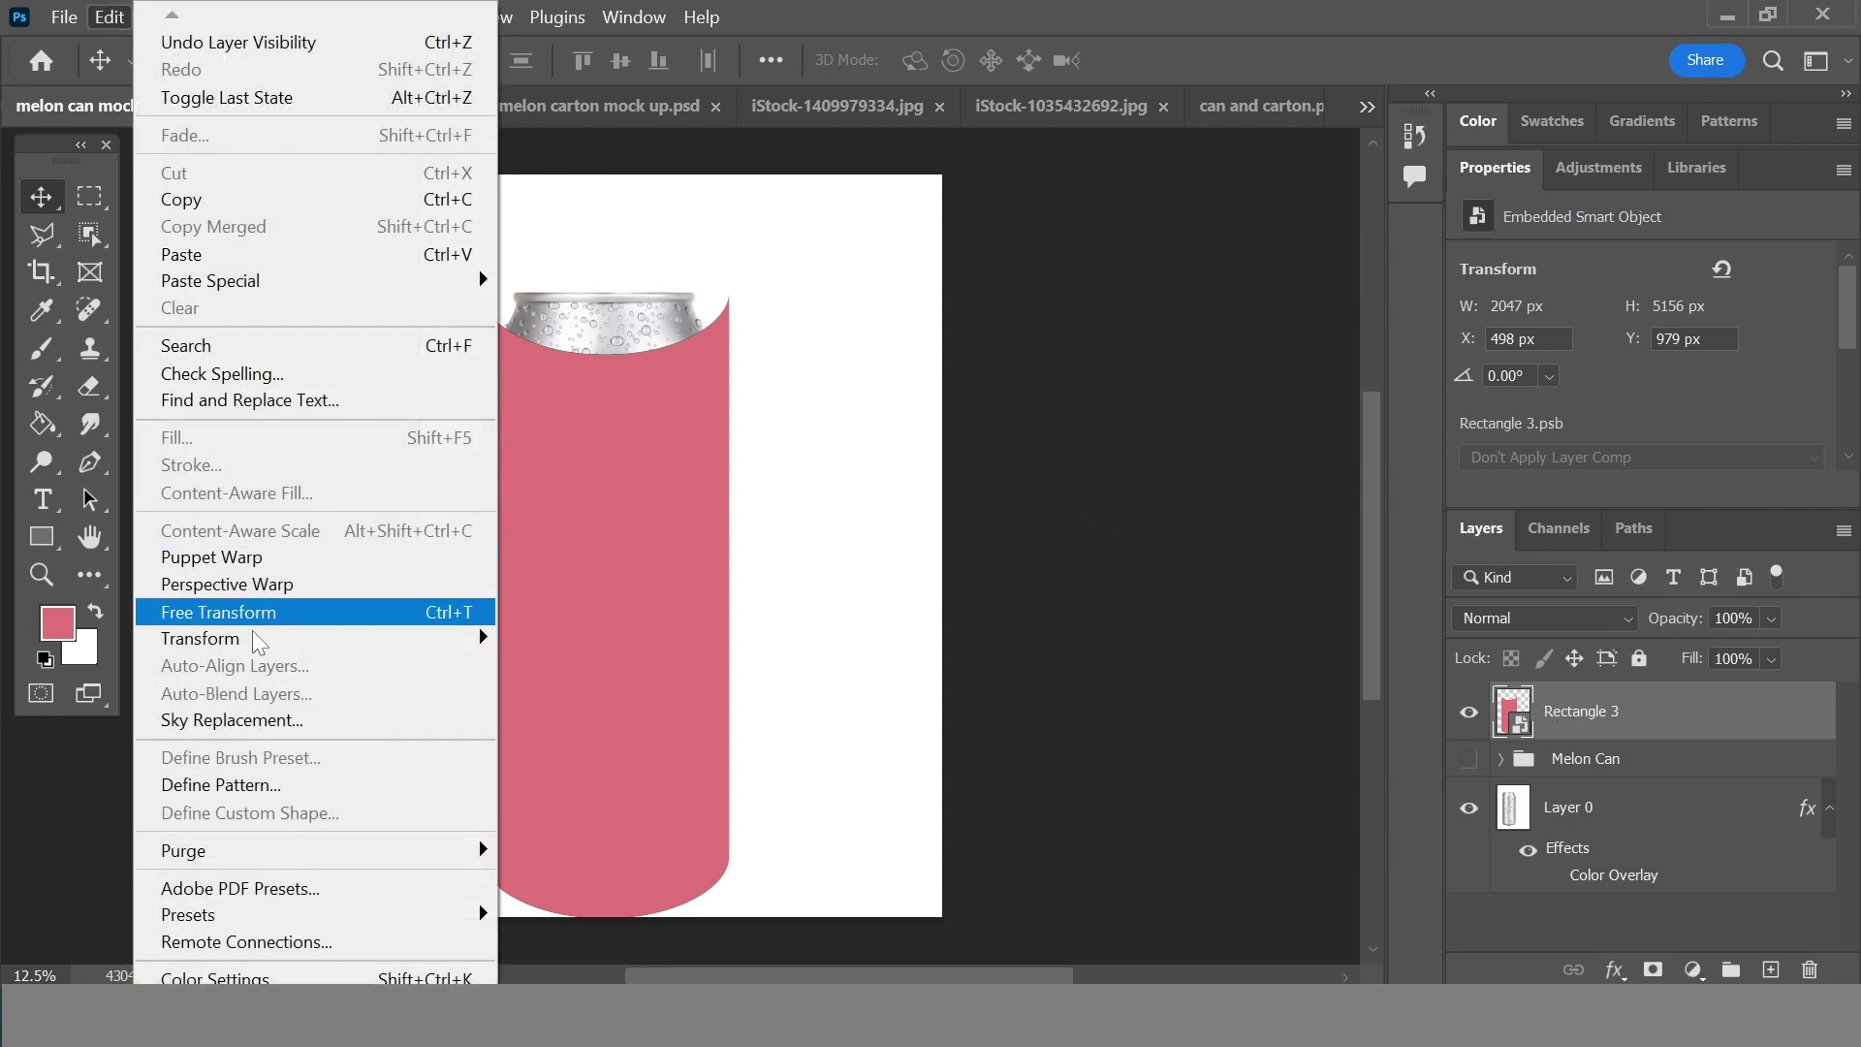
{"action": "mouse_move", "coordinate": [320, 639]}
{"action": "left_click", "coordinate": [554, 298]}
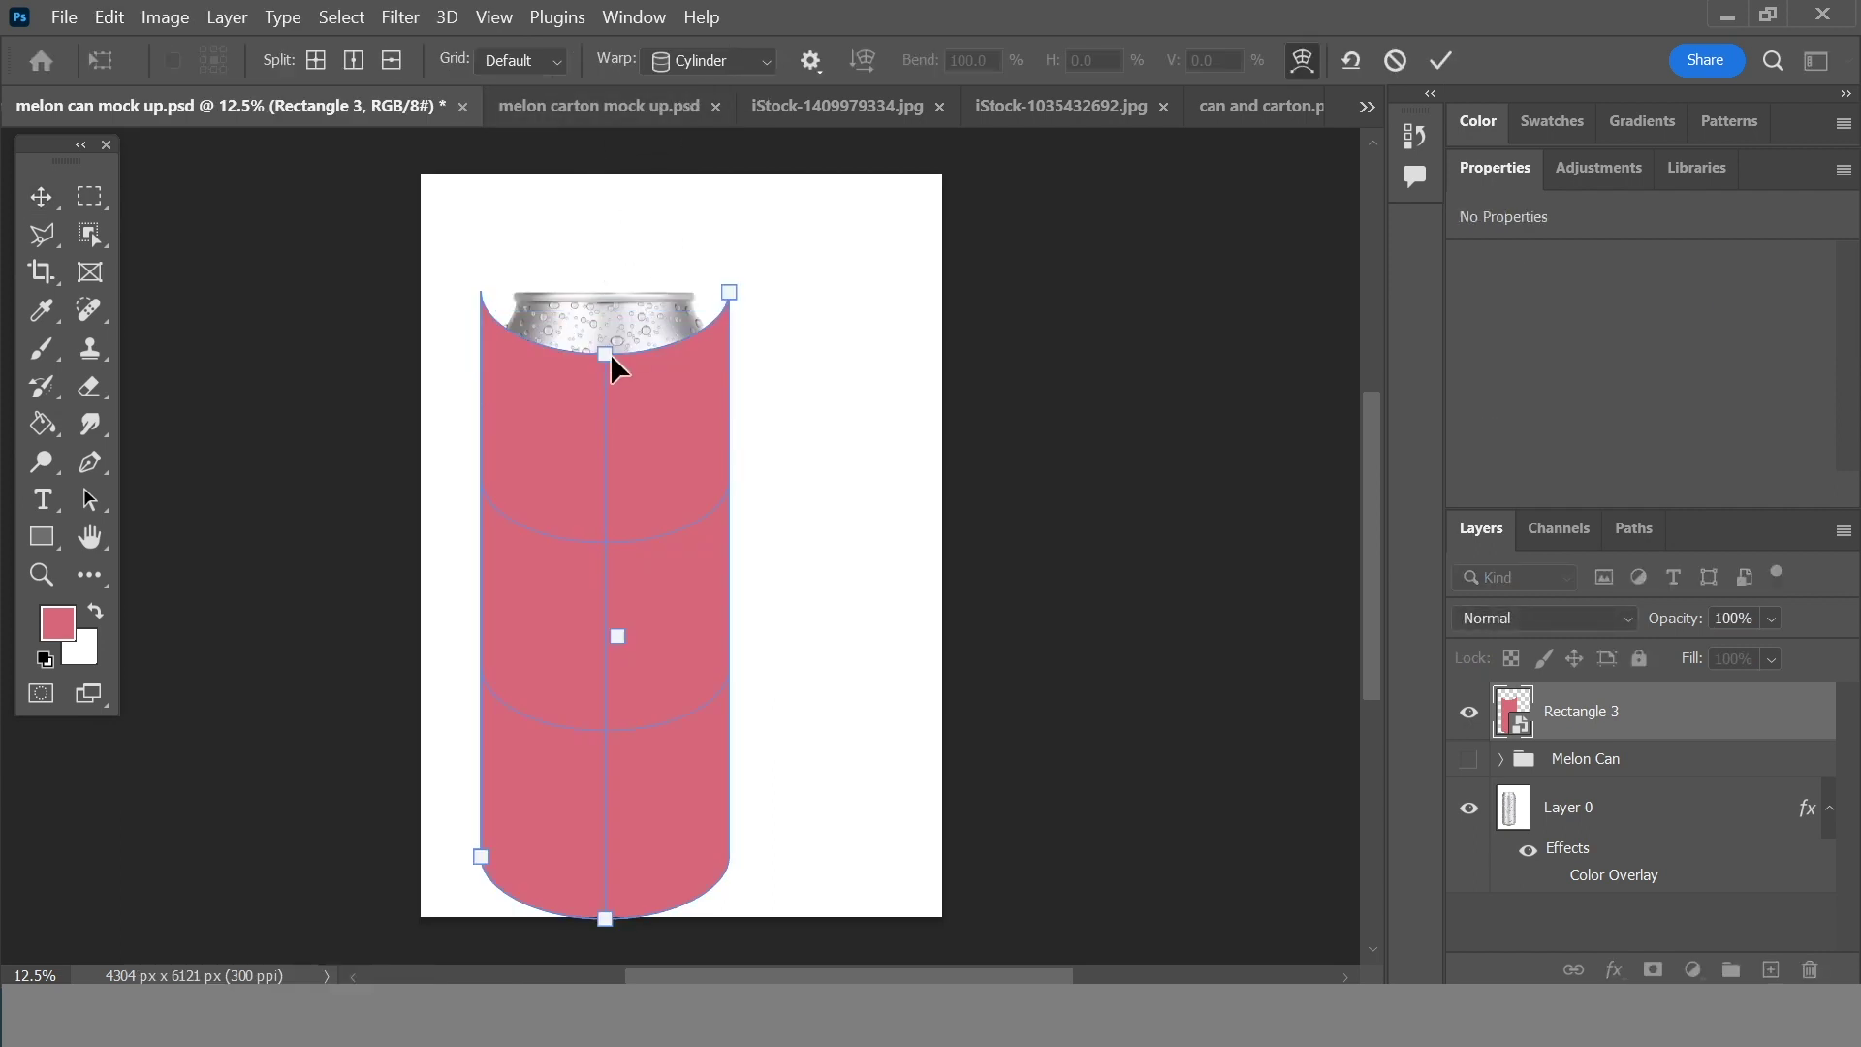
- Fit the warp's top and bottom curves to the can rim and base, commit, and open Rectangle 3.psb
{"action": "left_click_drag", "start_coordinate": [603, 353], "coordinate": [615, 301]}
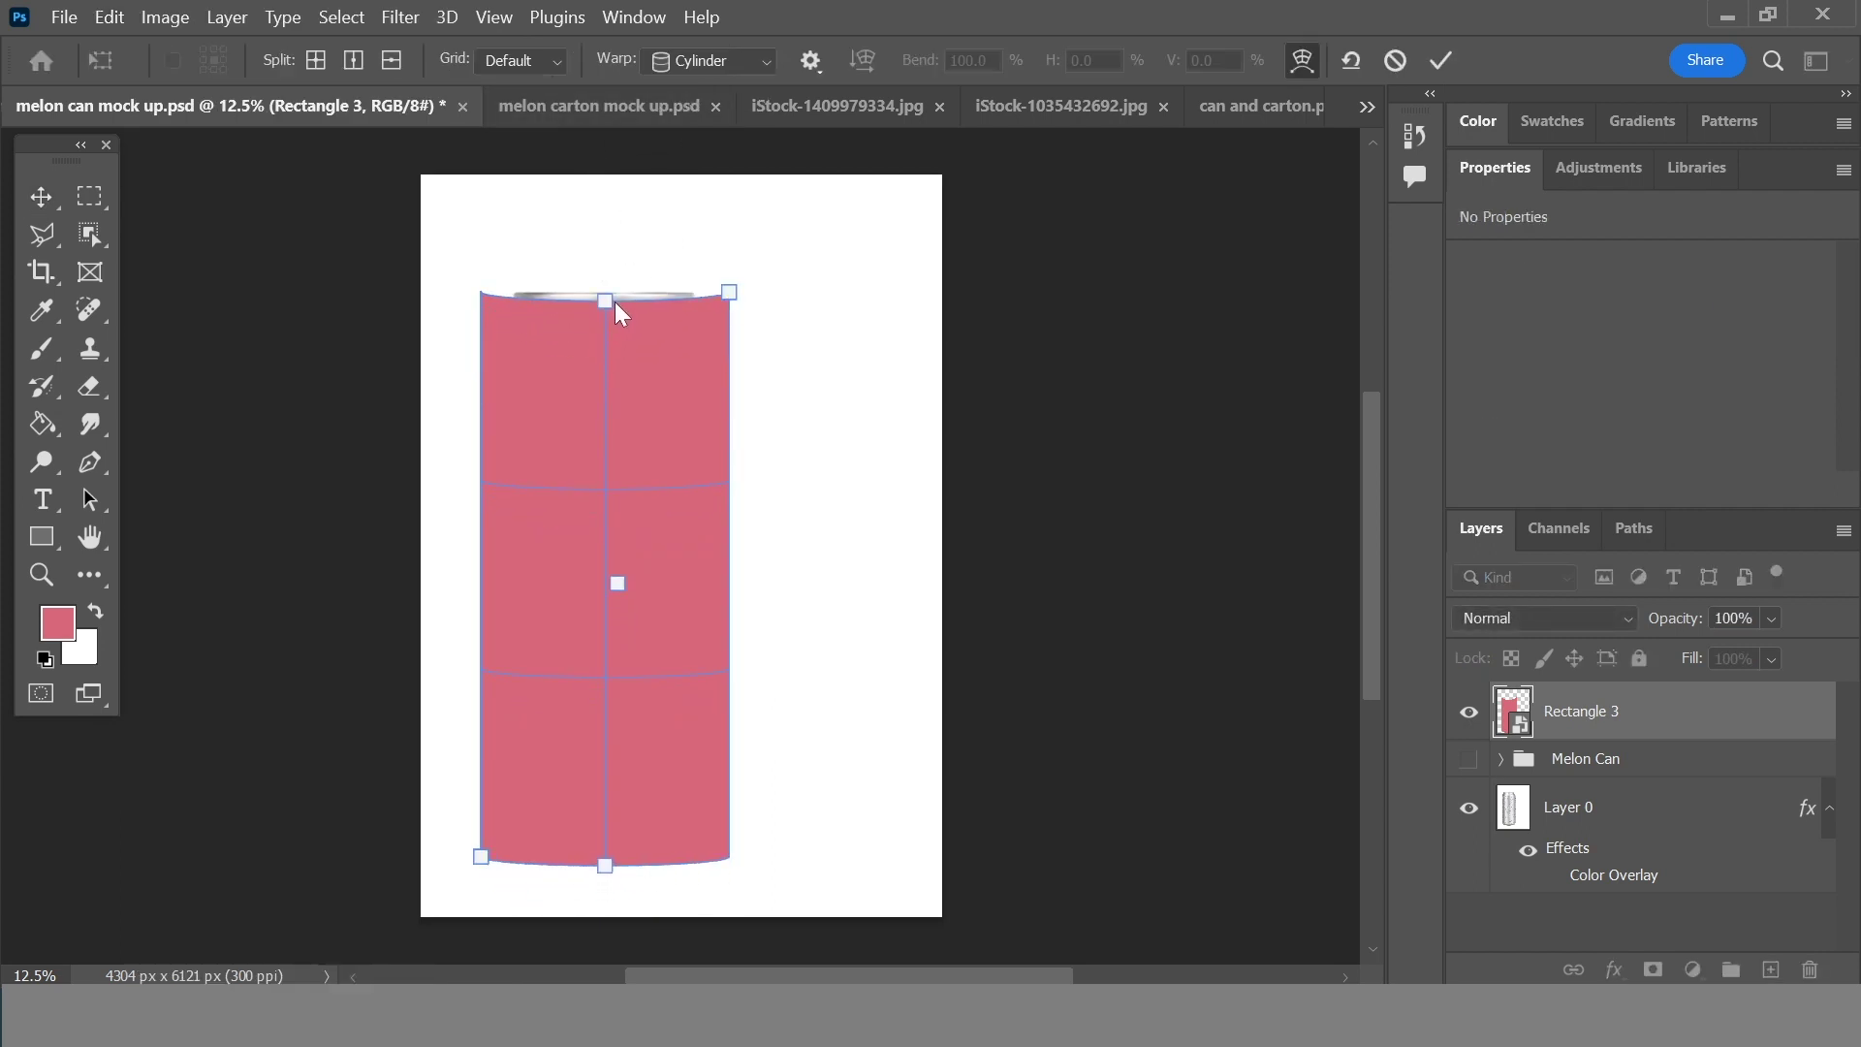
{"action": "left_click_drag", "start_coordinate": [481, 857], "coordinate": [603, 848]}
{"action": "left_click_drag", "start_coordinate": [490, 807], "coordinate": [493, 807]}
{"action": "left_click_drag", "start_coordinate": [731, 294], "coordinate": [731, 303]}
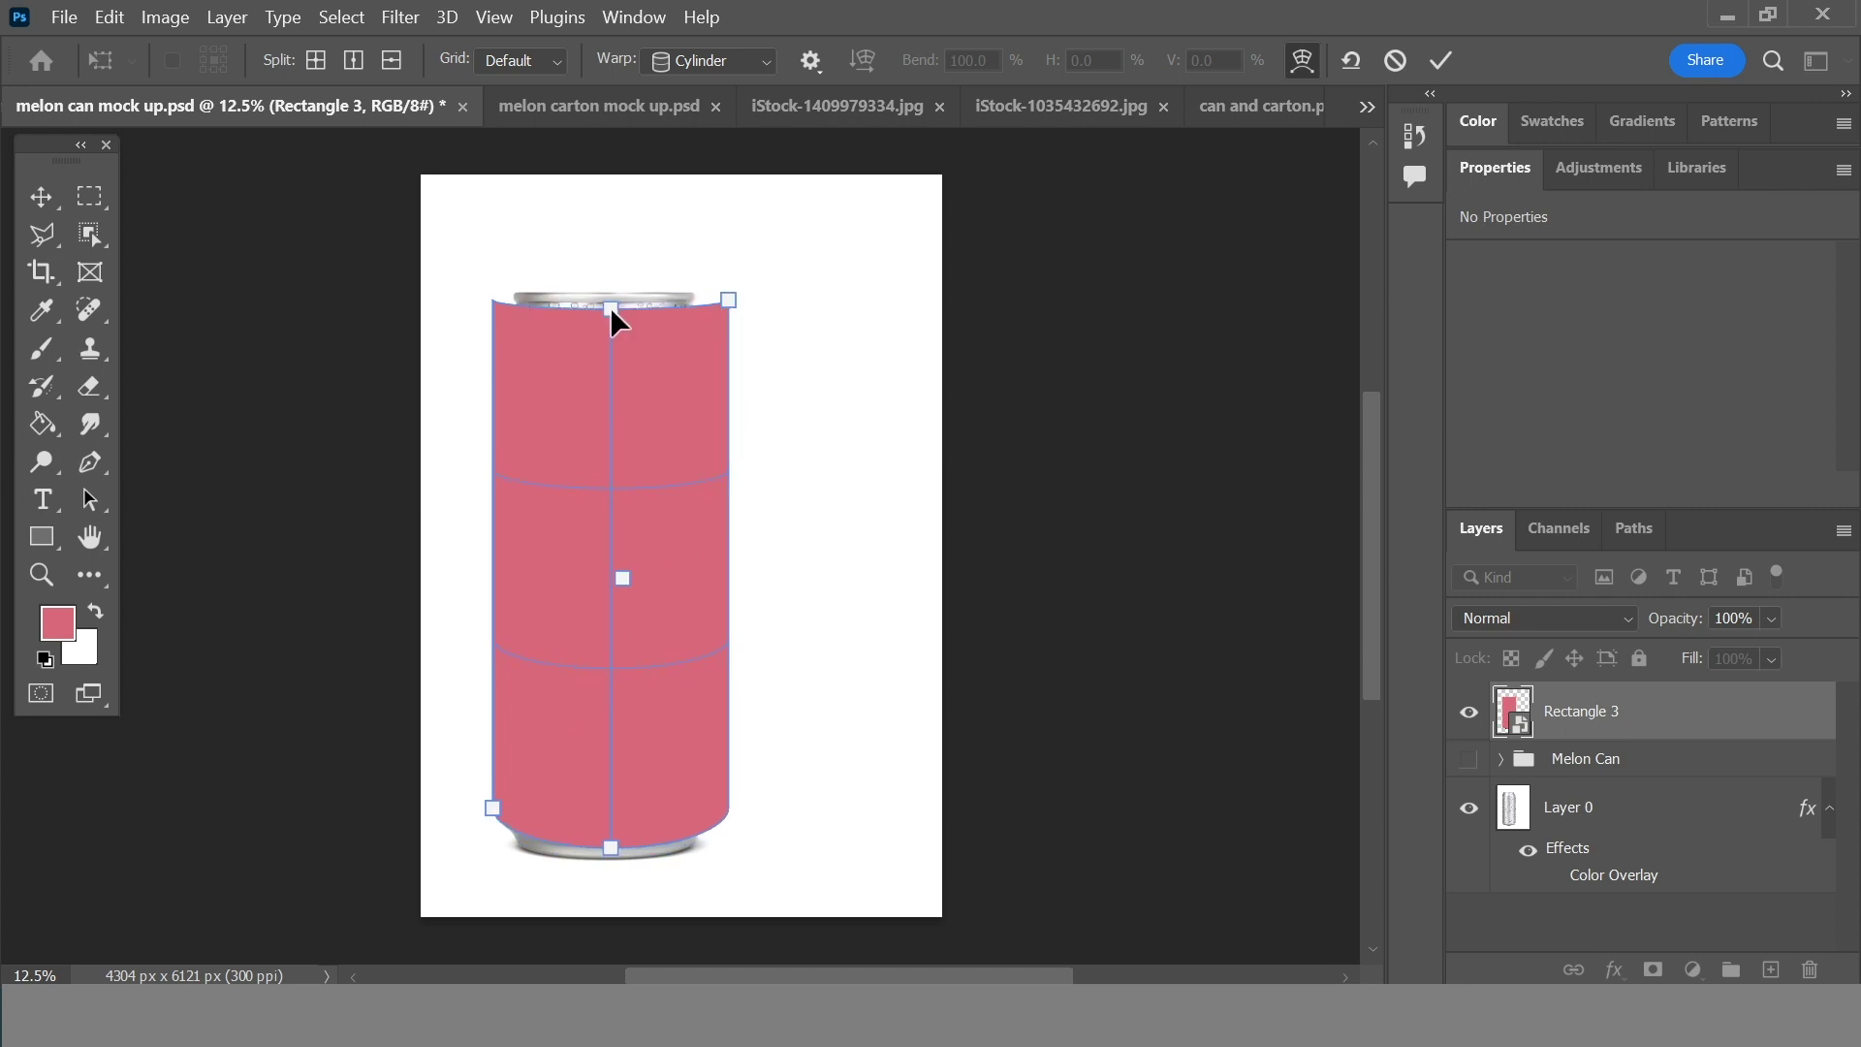
{"action": "left_click_drag", "start_coordinate": [611, 308], "coordinate": [613, 300]}
{"action": "left_click_drag", "start_coordinate": [729, 300], "coordinate": [719, 299]}
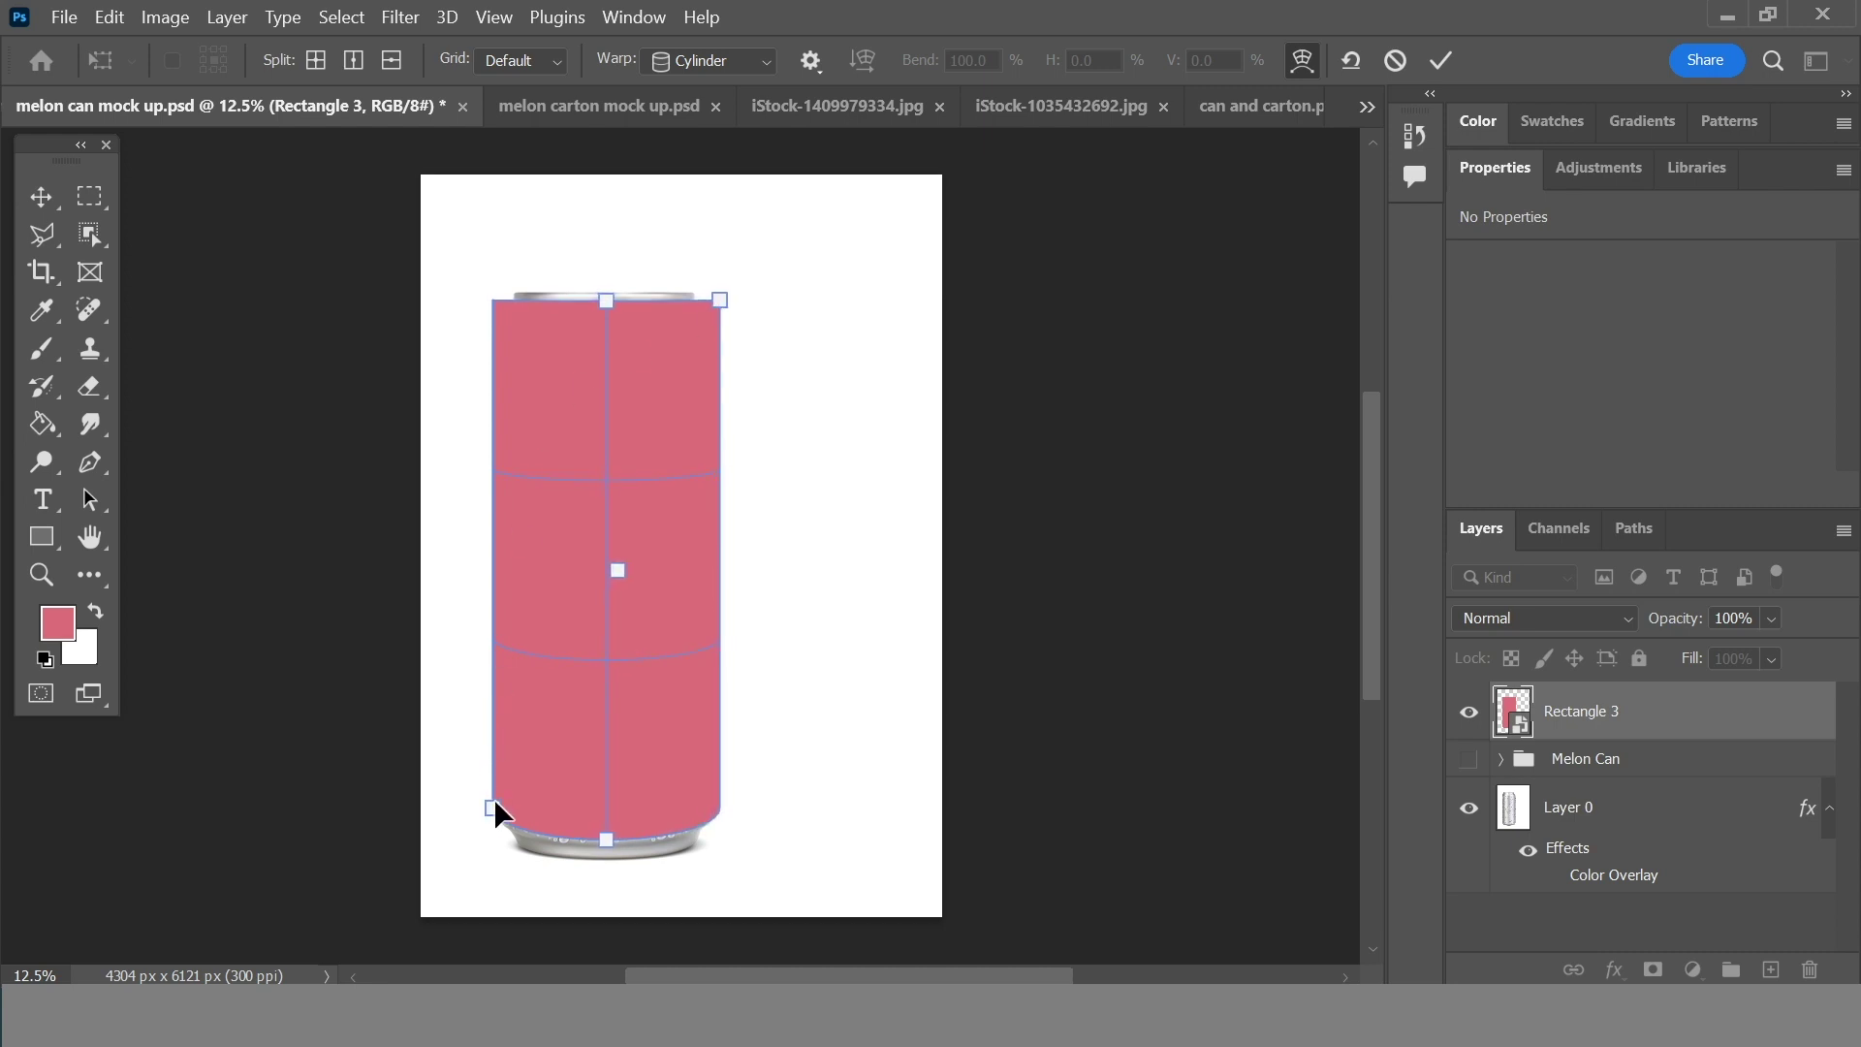
{"action": "left_click_drag", "start_coordinate": [492, 800], "coordinate": [490, 813]}
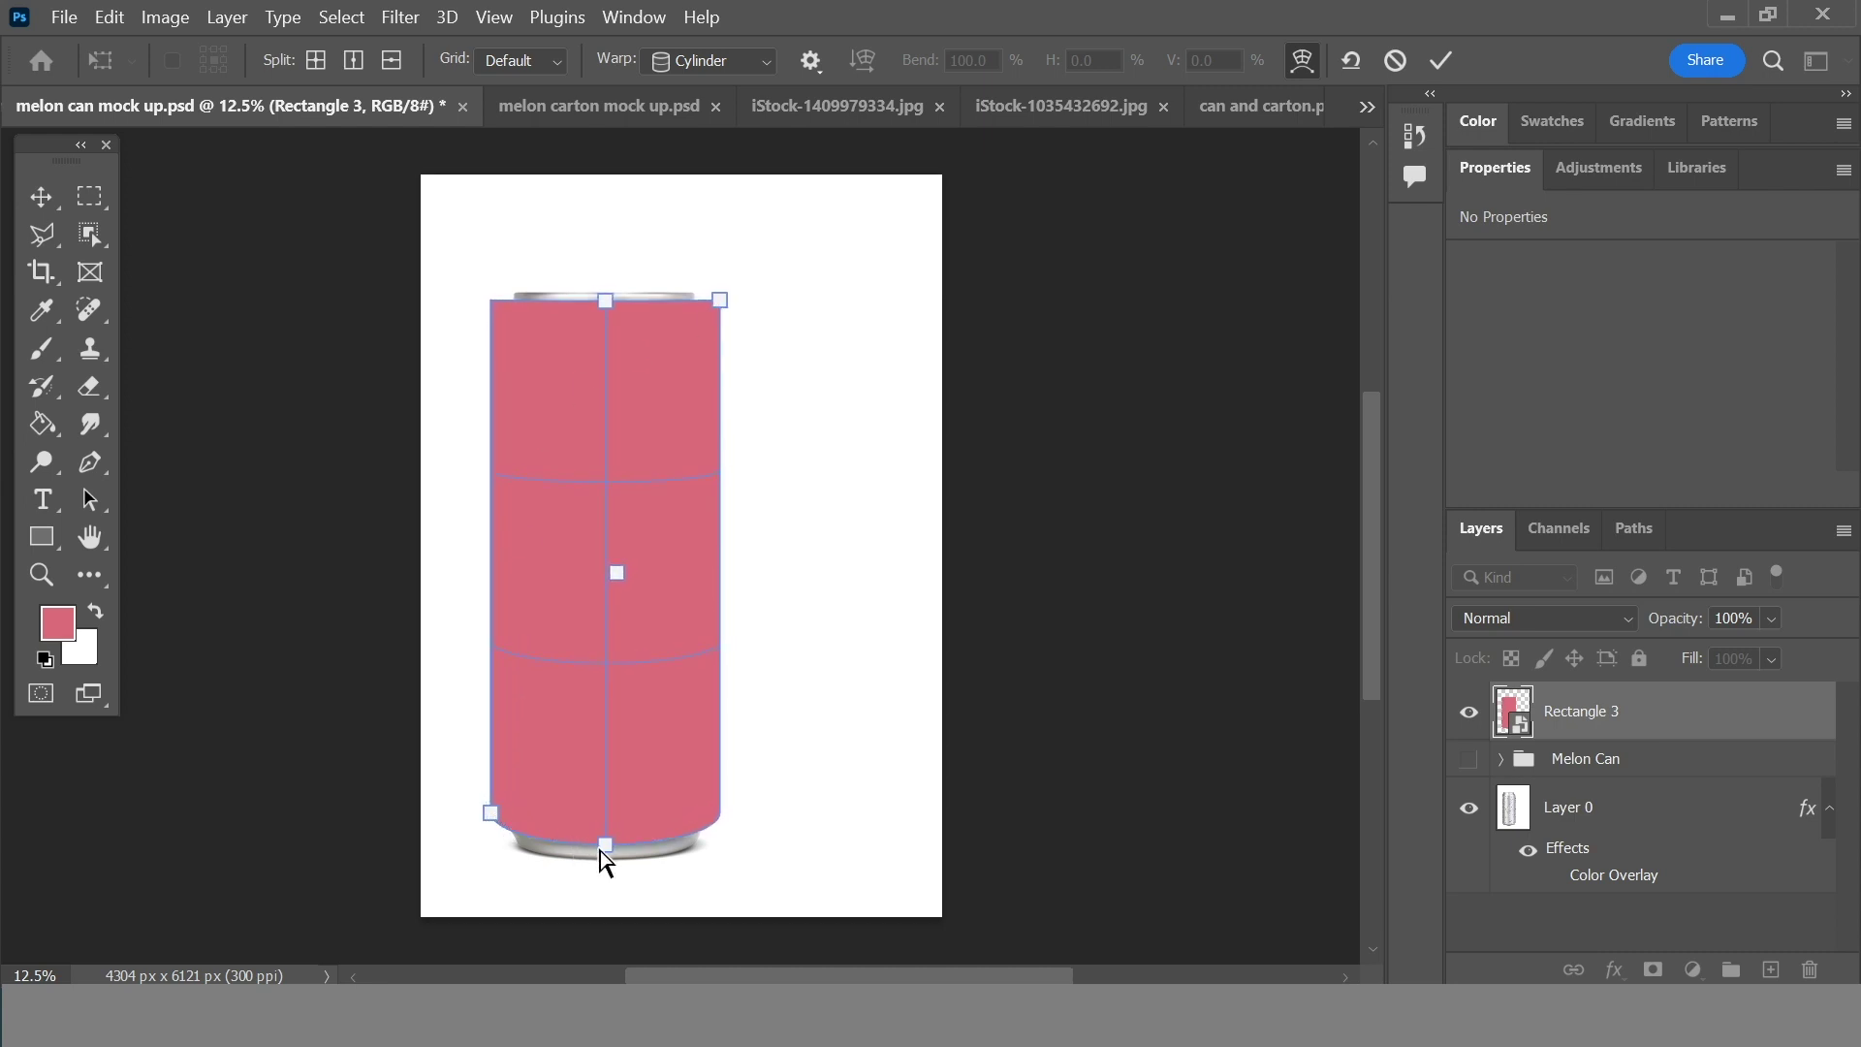
{"action": "left_click_drag", "start_coordinate": [603, 853], "coordinate": [605, 856]}
{"action": "left_click_drag", "start_coordinate": [502, 811], "coordinate": [493, 822]}
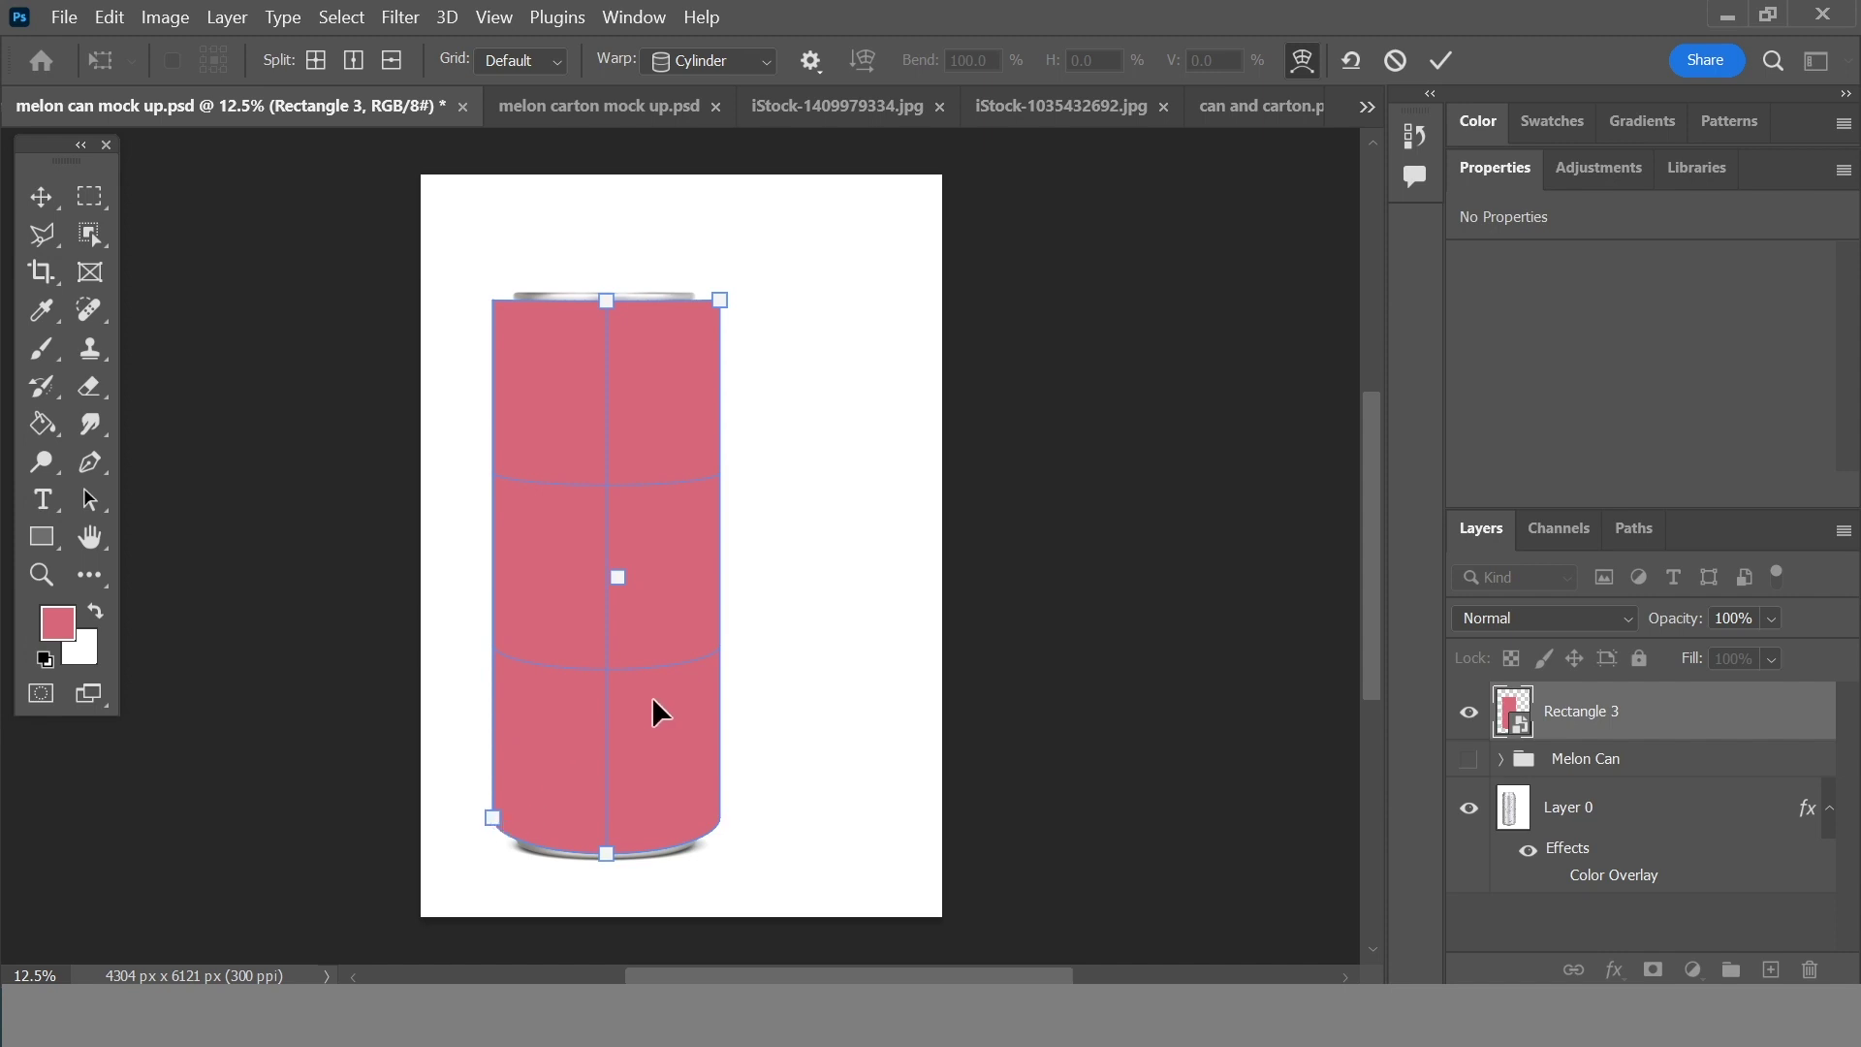
{"action": "left_click", "coordinate": [1437, 60]}
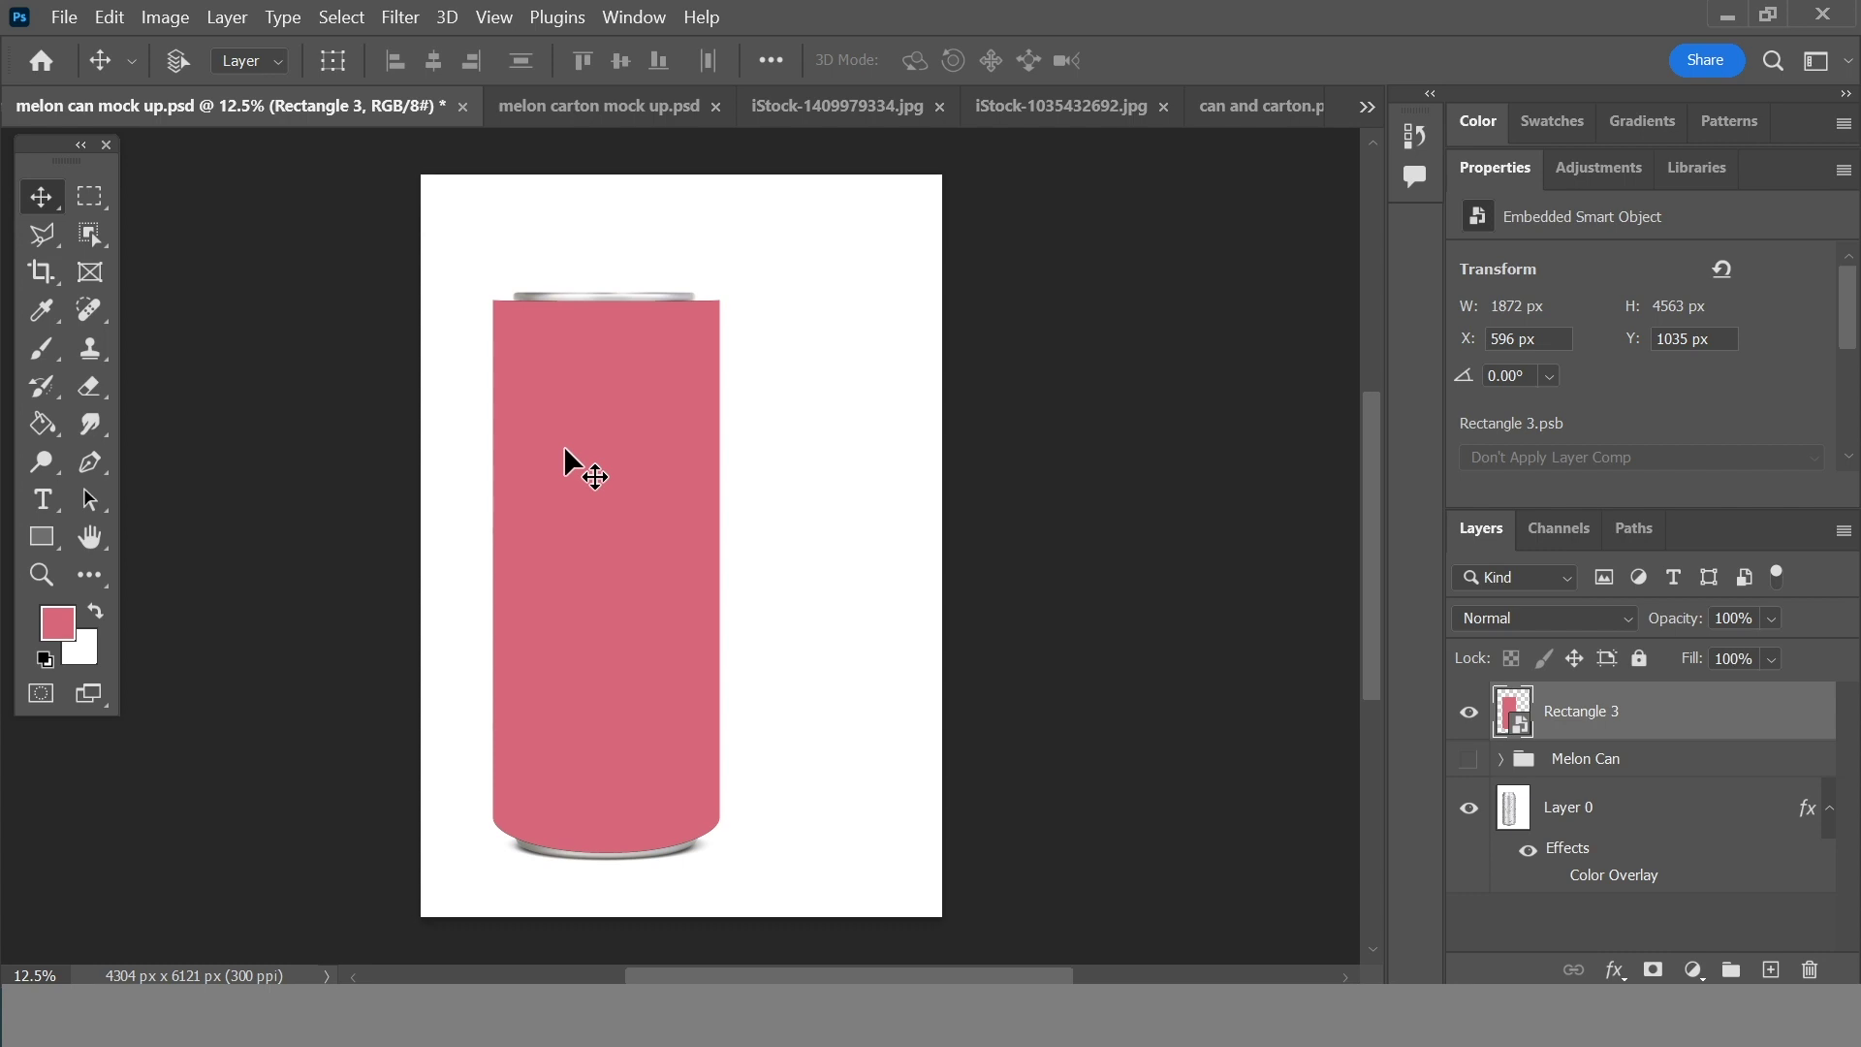
{"action": "double_click", "coordinate": [1513, 718]}
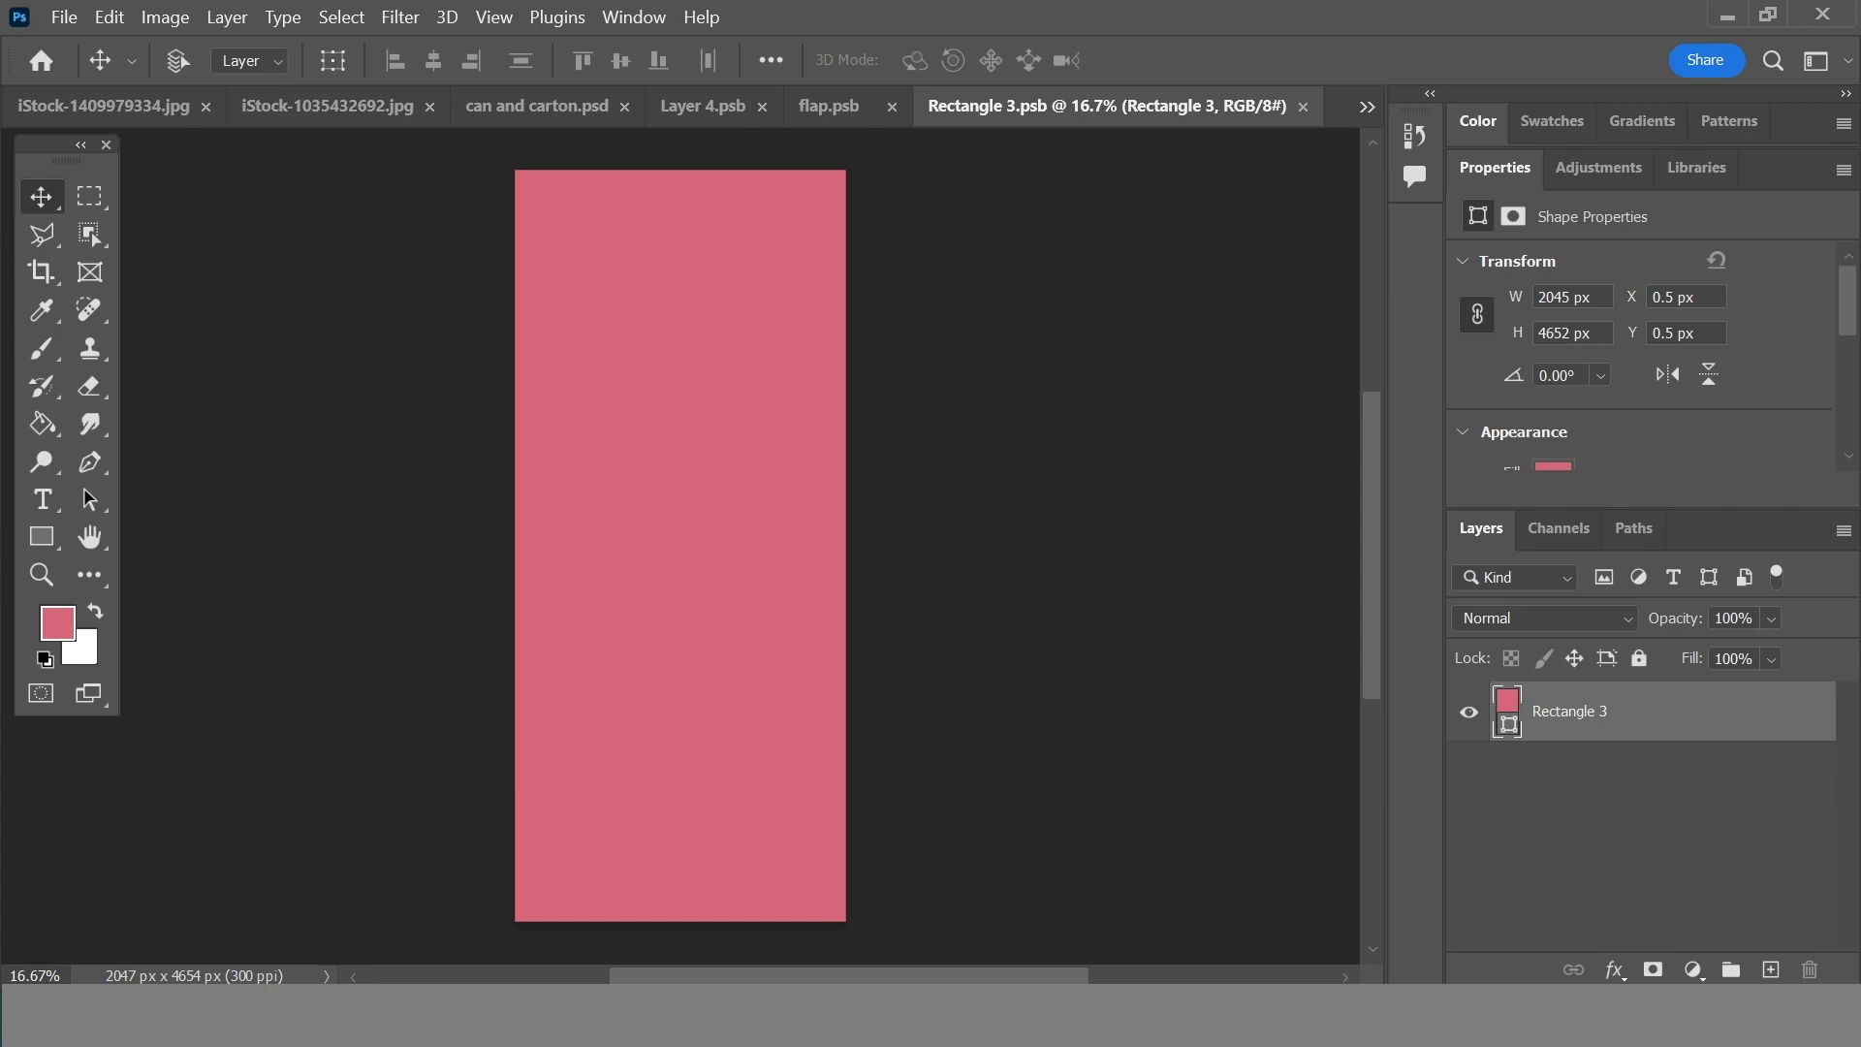
{"action": "key", "text": "alt+Tab"}
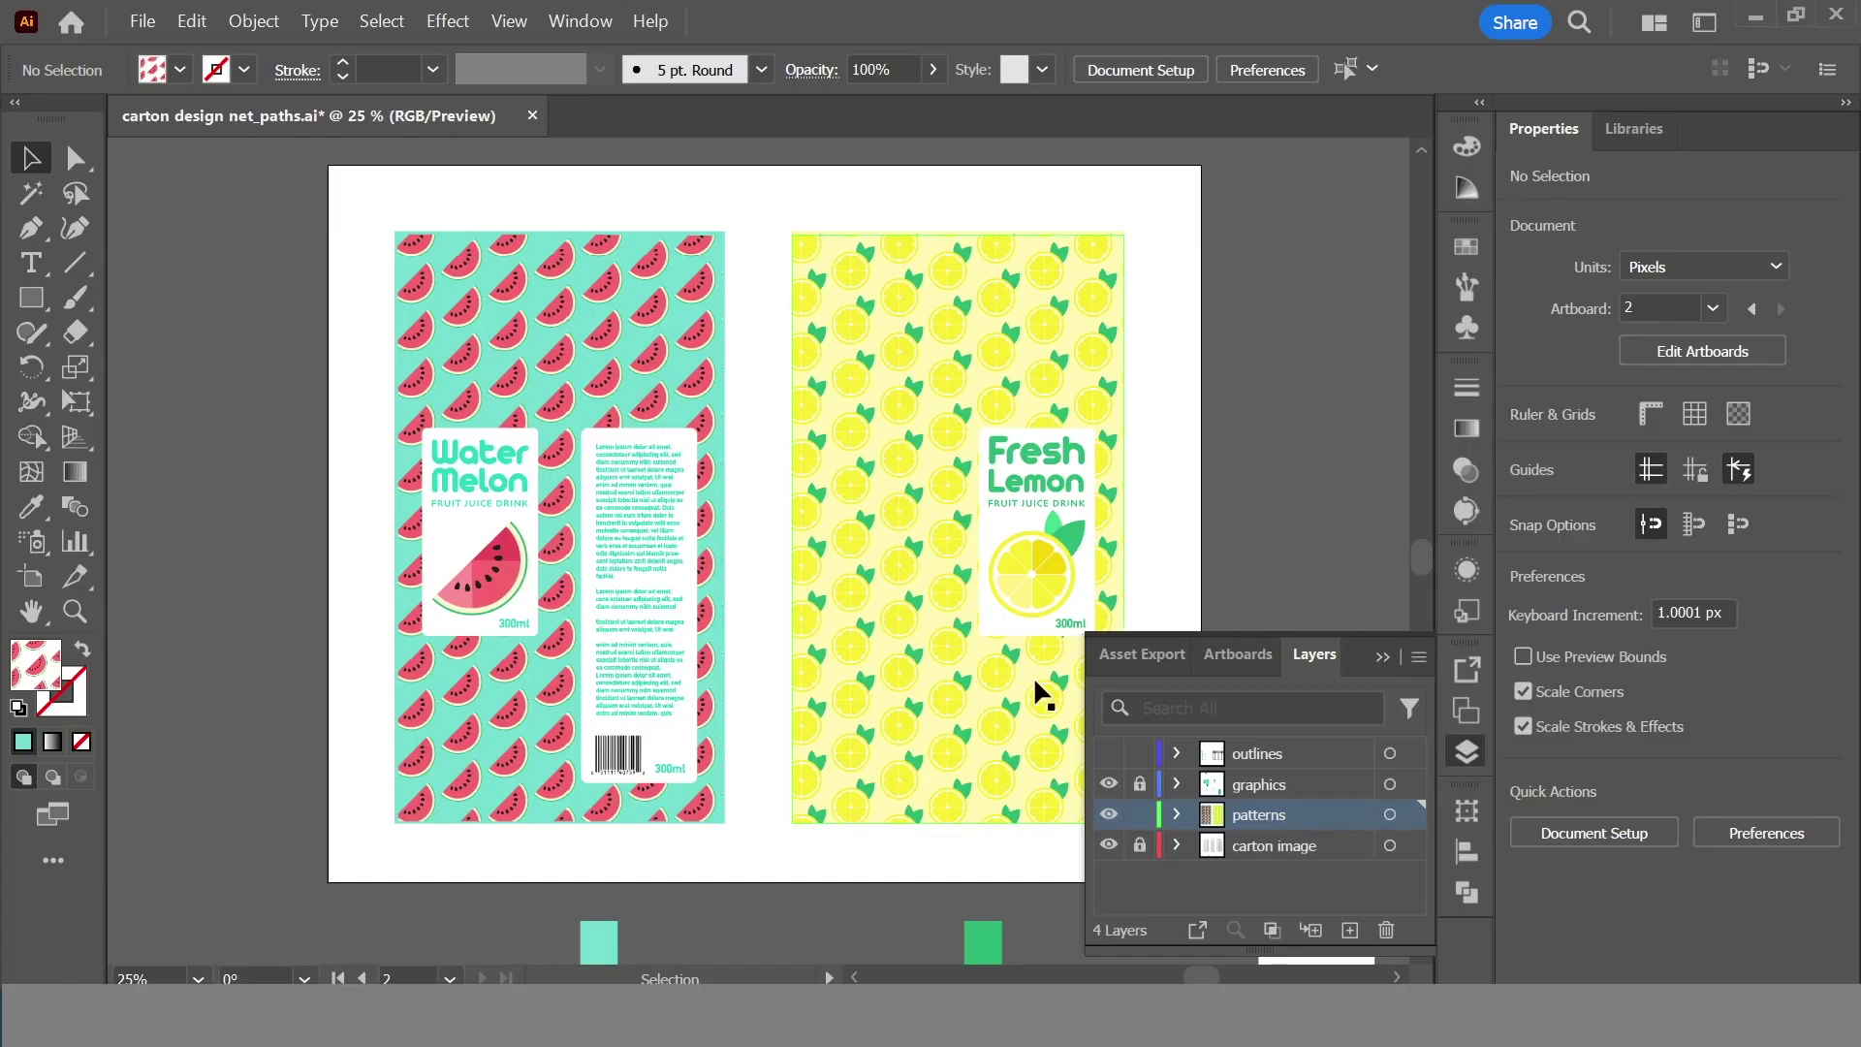
- Unlock the graphics layer and copy all the Fresh Lemon pattern and label artwork
{"action": "left_click", "coordinate": [1382, 657]}
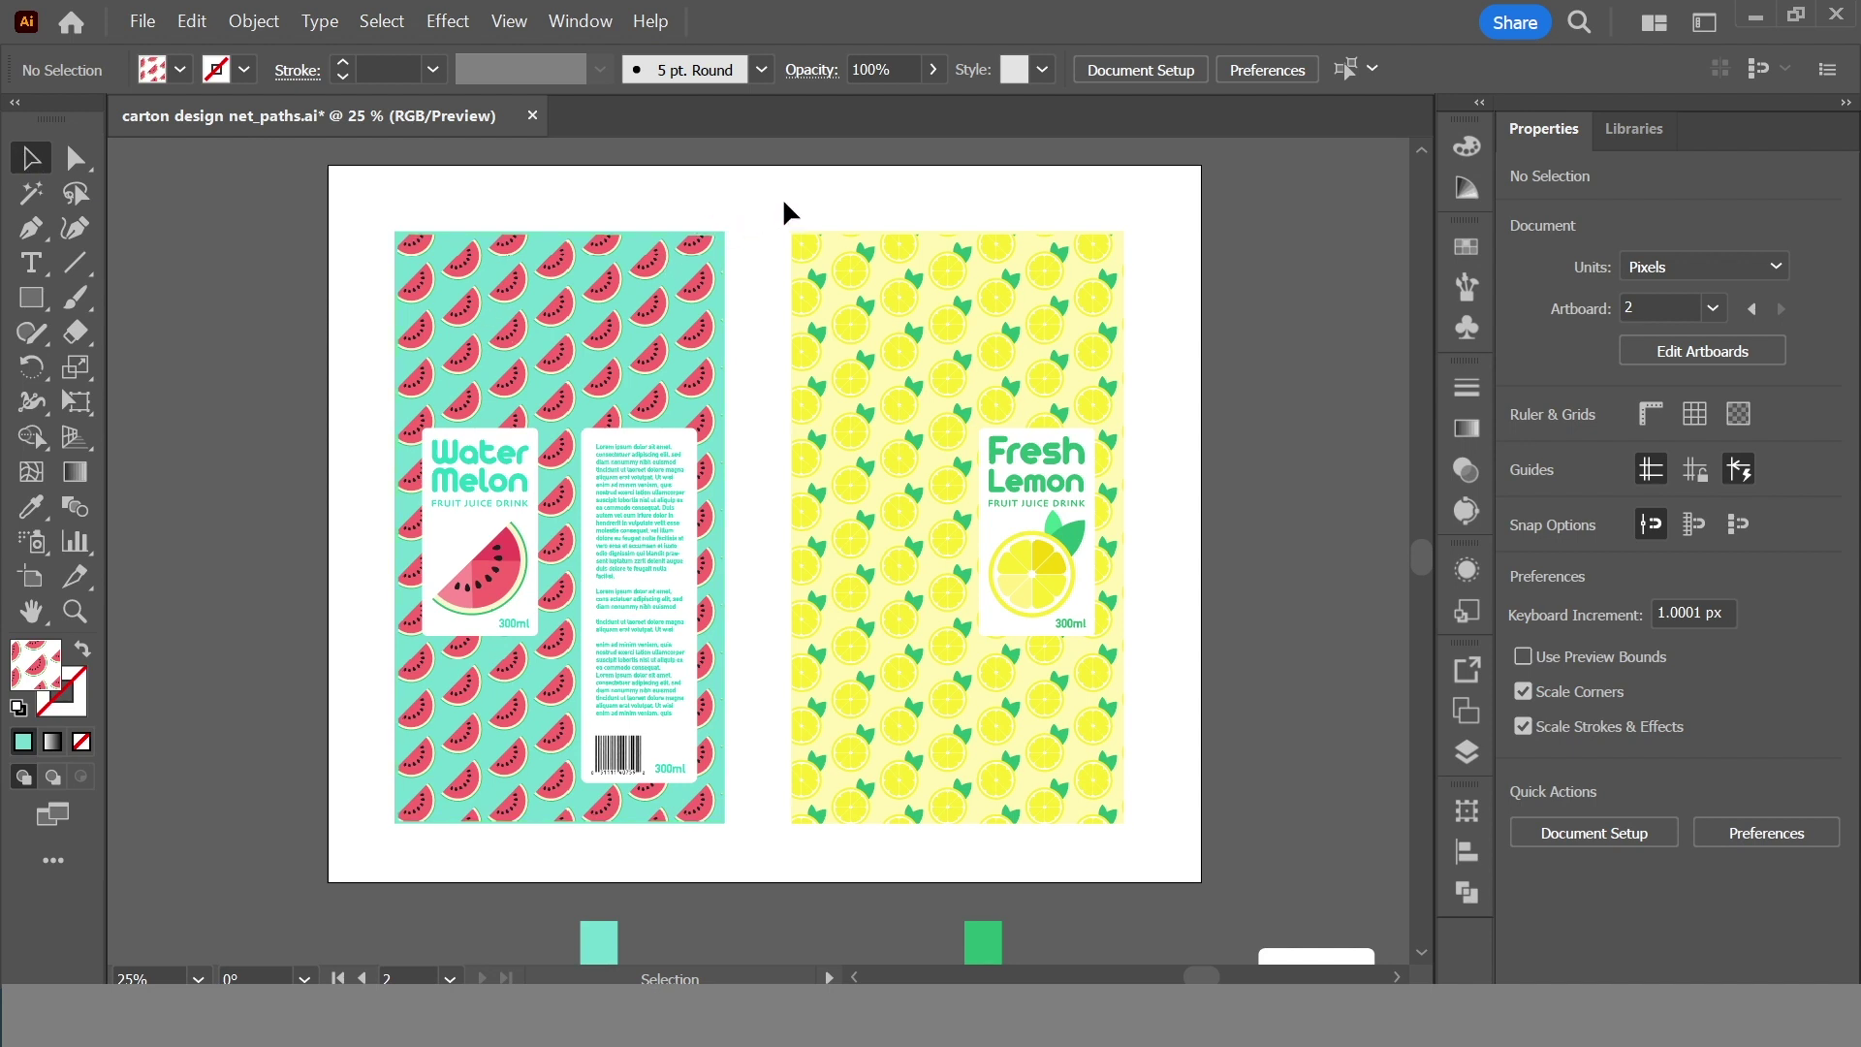
{"action": "left_click_drag", "start_coordinate": [790, 211], "coordinate": [1202, 865]}
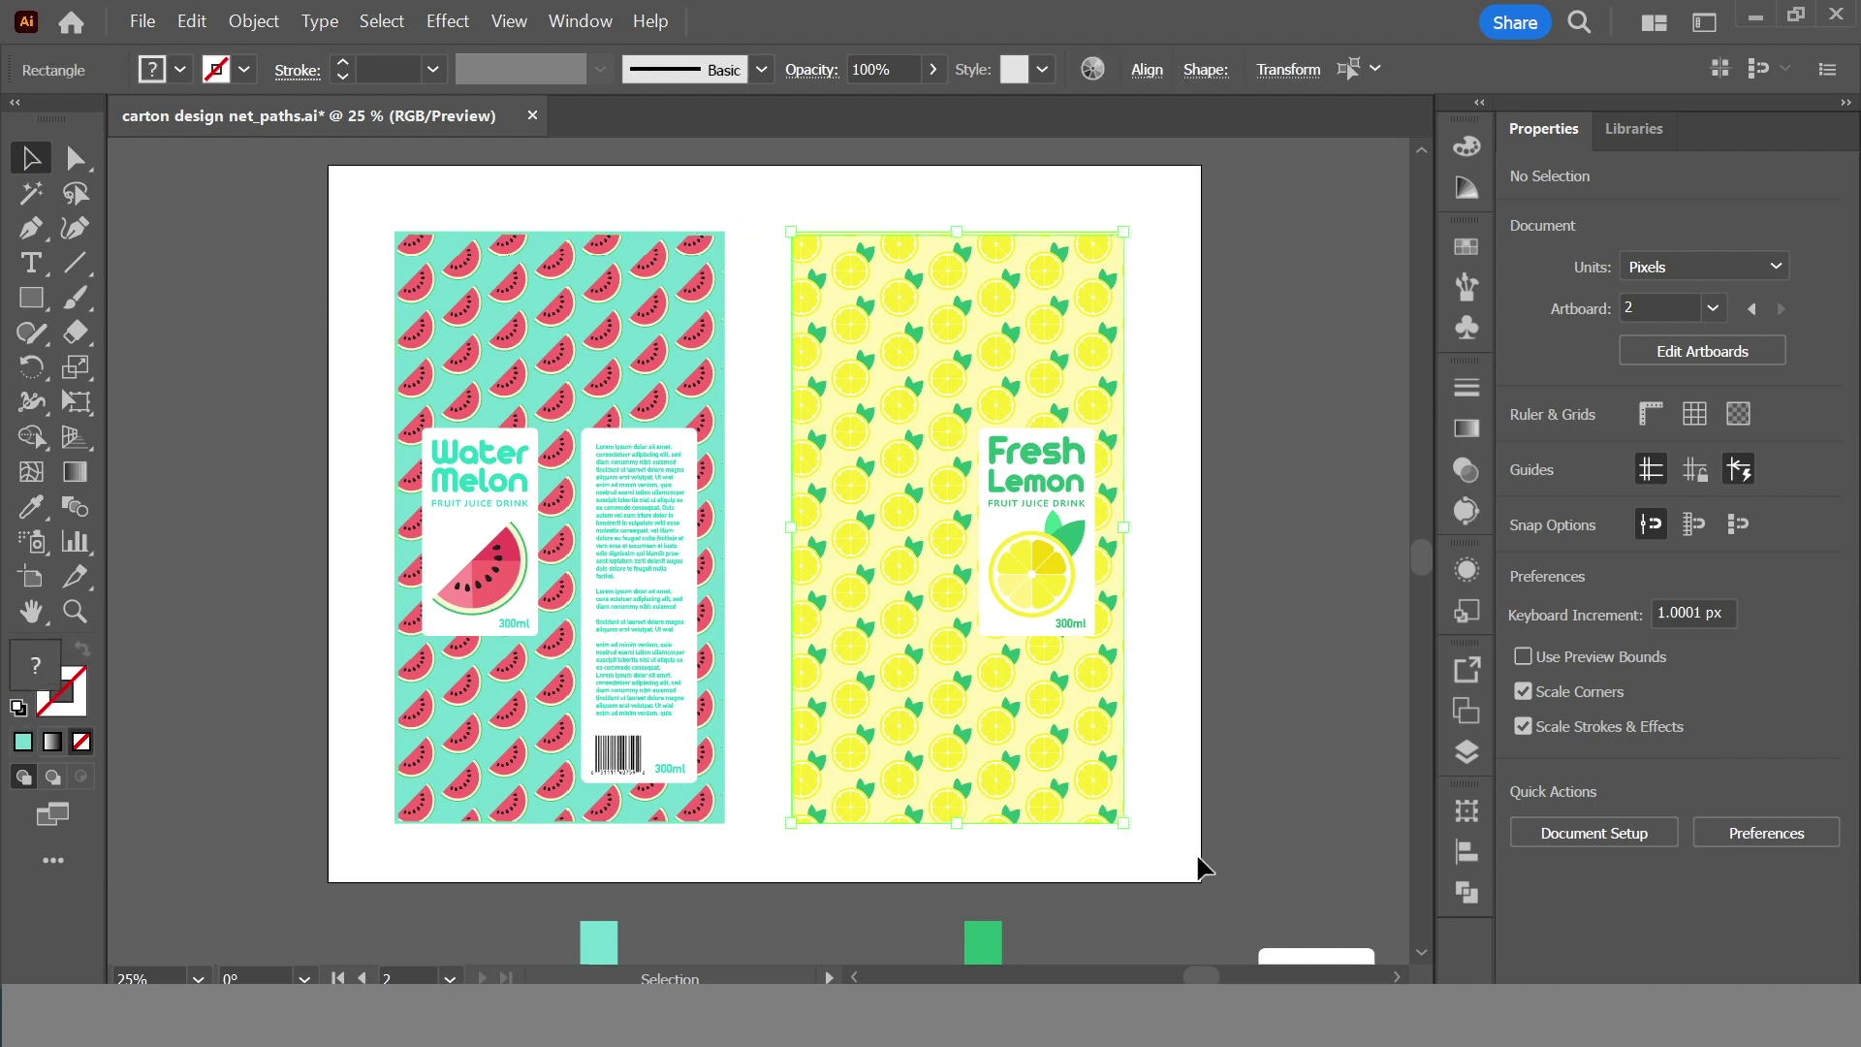
{"action": "left_click", "coordinate": [1467, 753]}
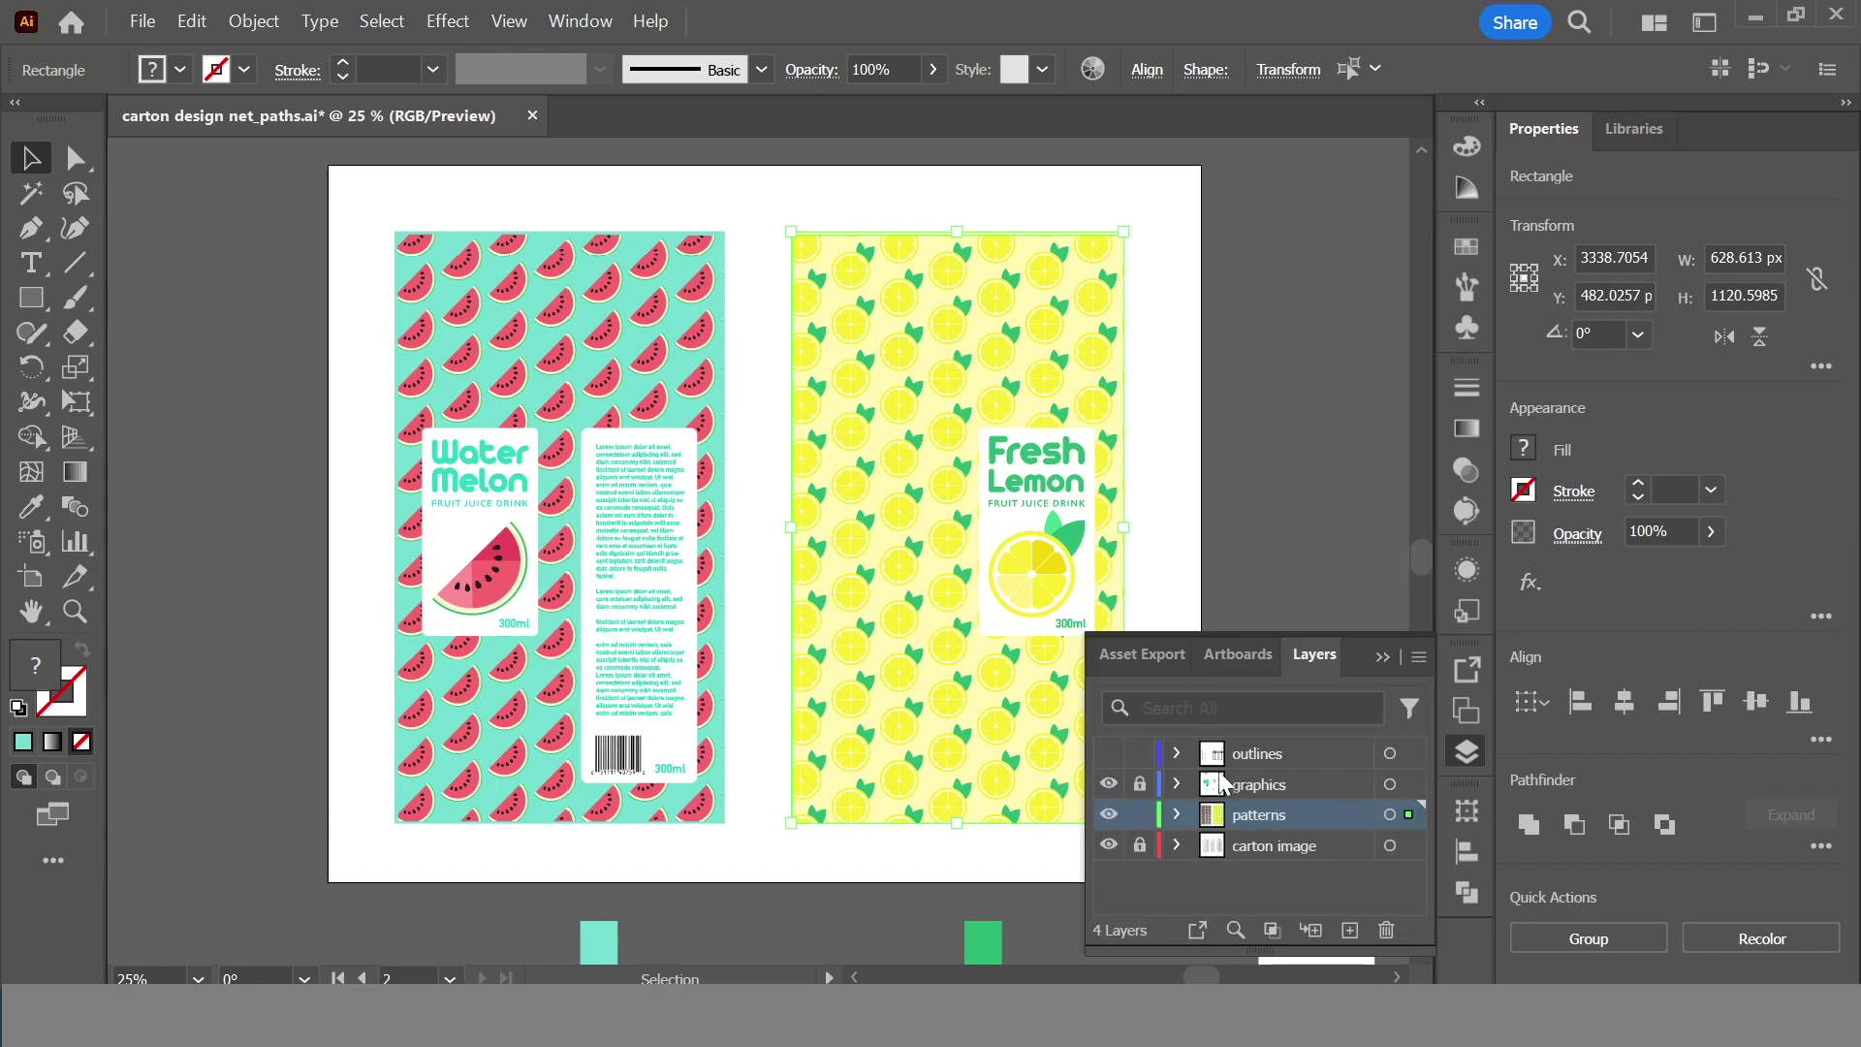
{"action": "left_click", "coordinate": [1142, 784]}
{"action": "left_click_drag", "start_coordinate": [768, 206], "coordinate": [1160, 860]}
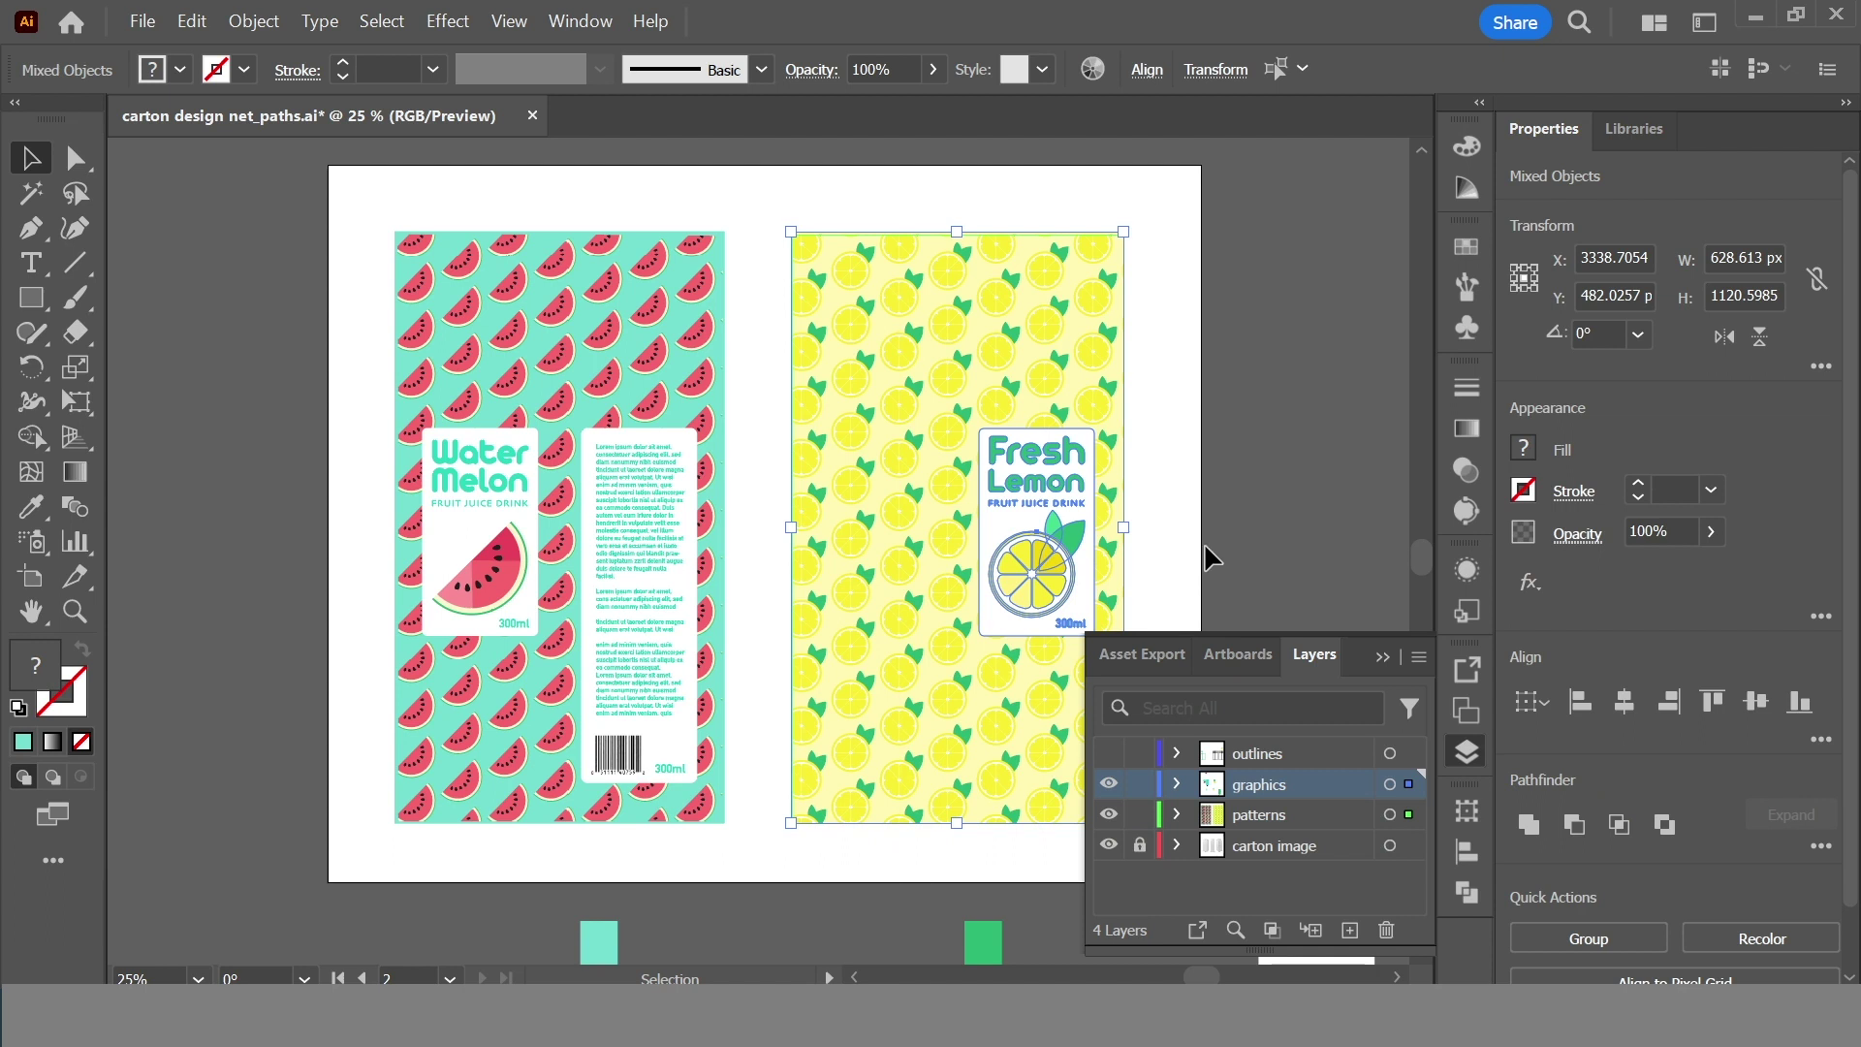
{"action": "key", "text": "ctrl"}
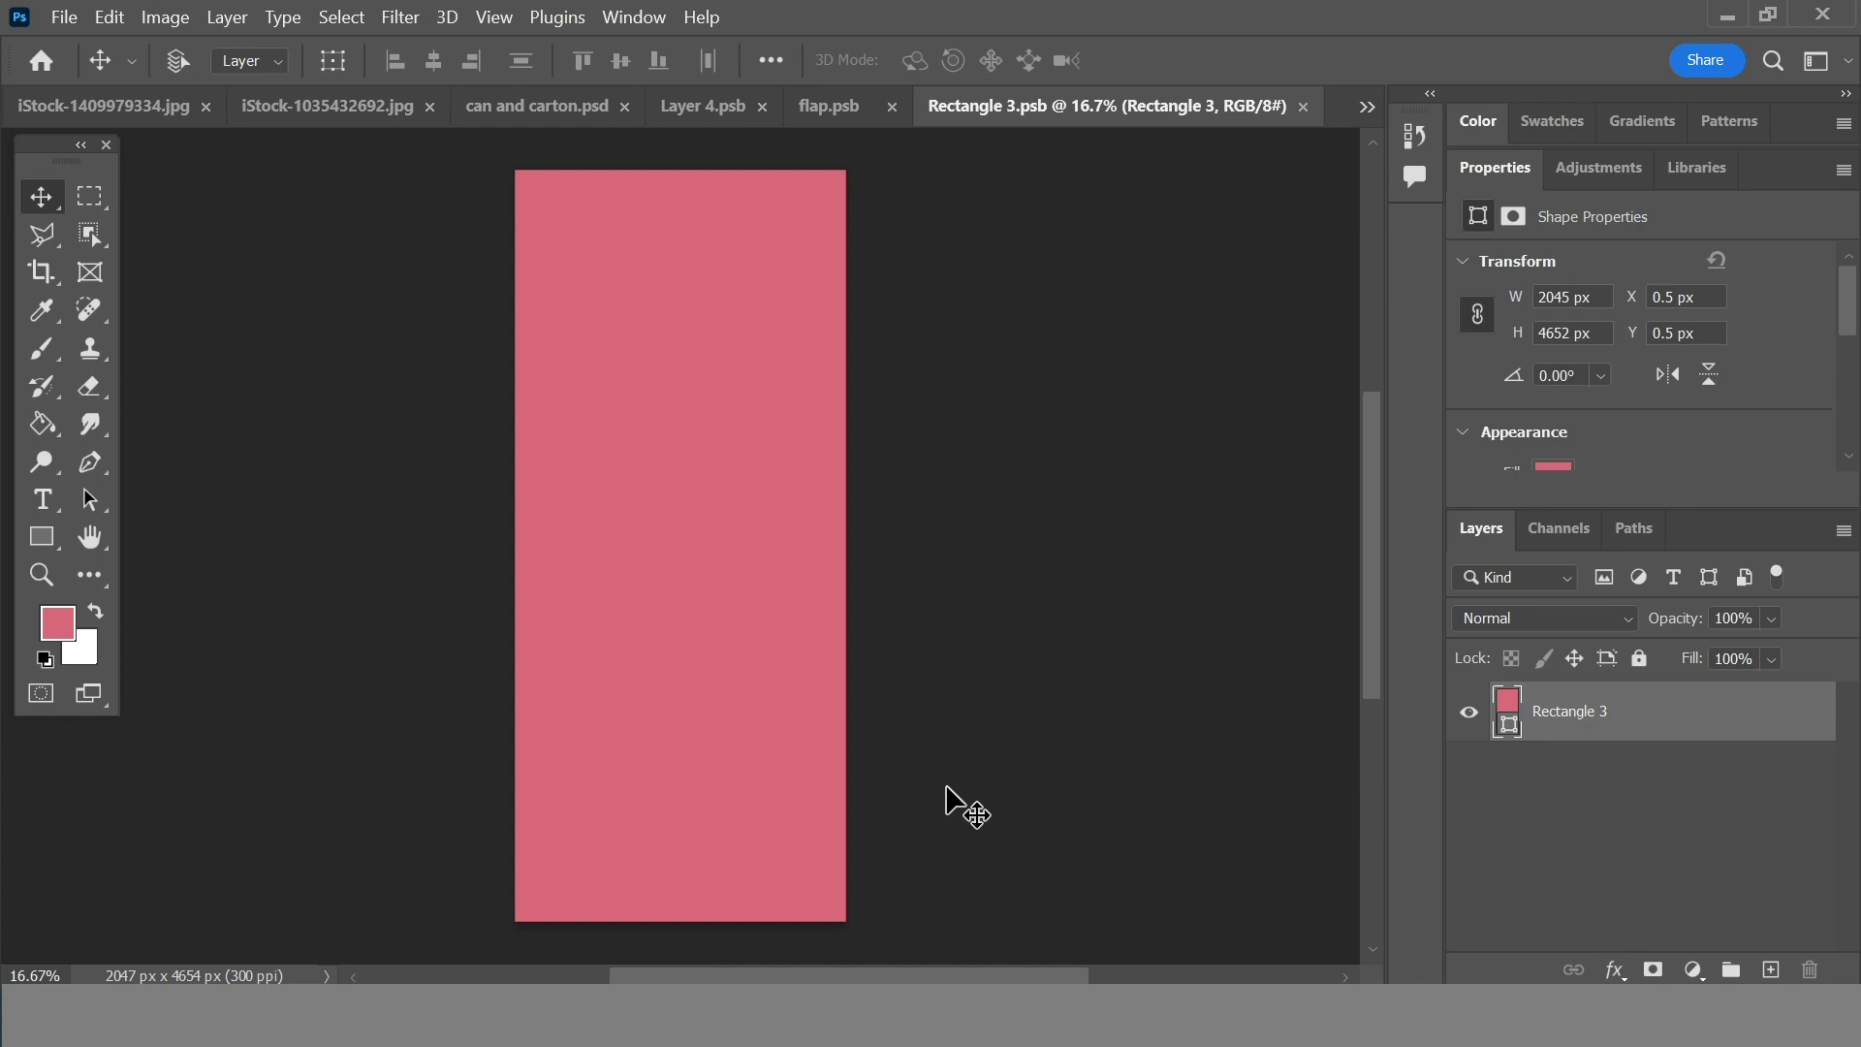
- Paste the lemon artwork as pixels, scale it to 2675 × 4768 px, and save Rectangle 3.psb
{"action": "key", "text": "ctrl"}
{"action": "key", "text": "ctrl+v"}
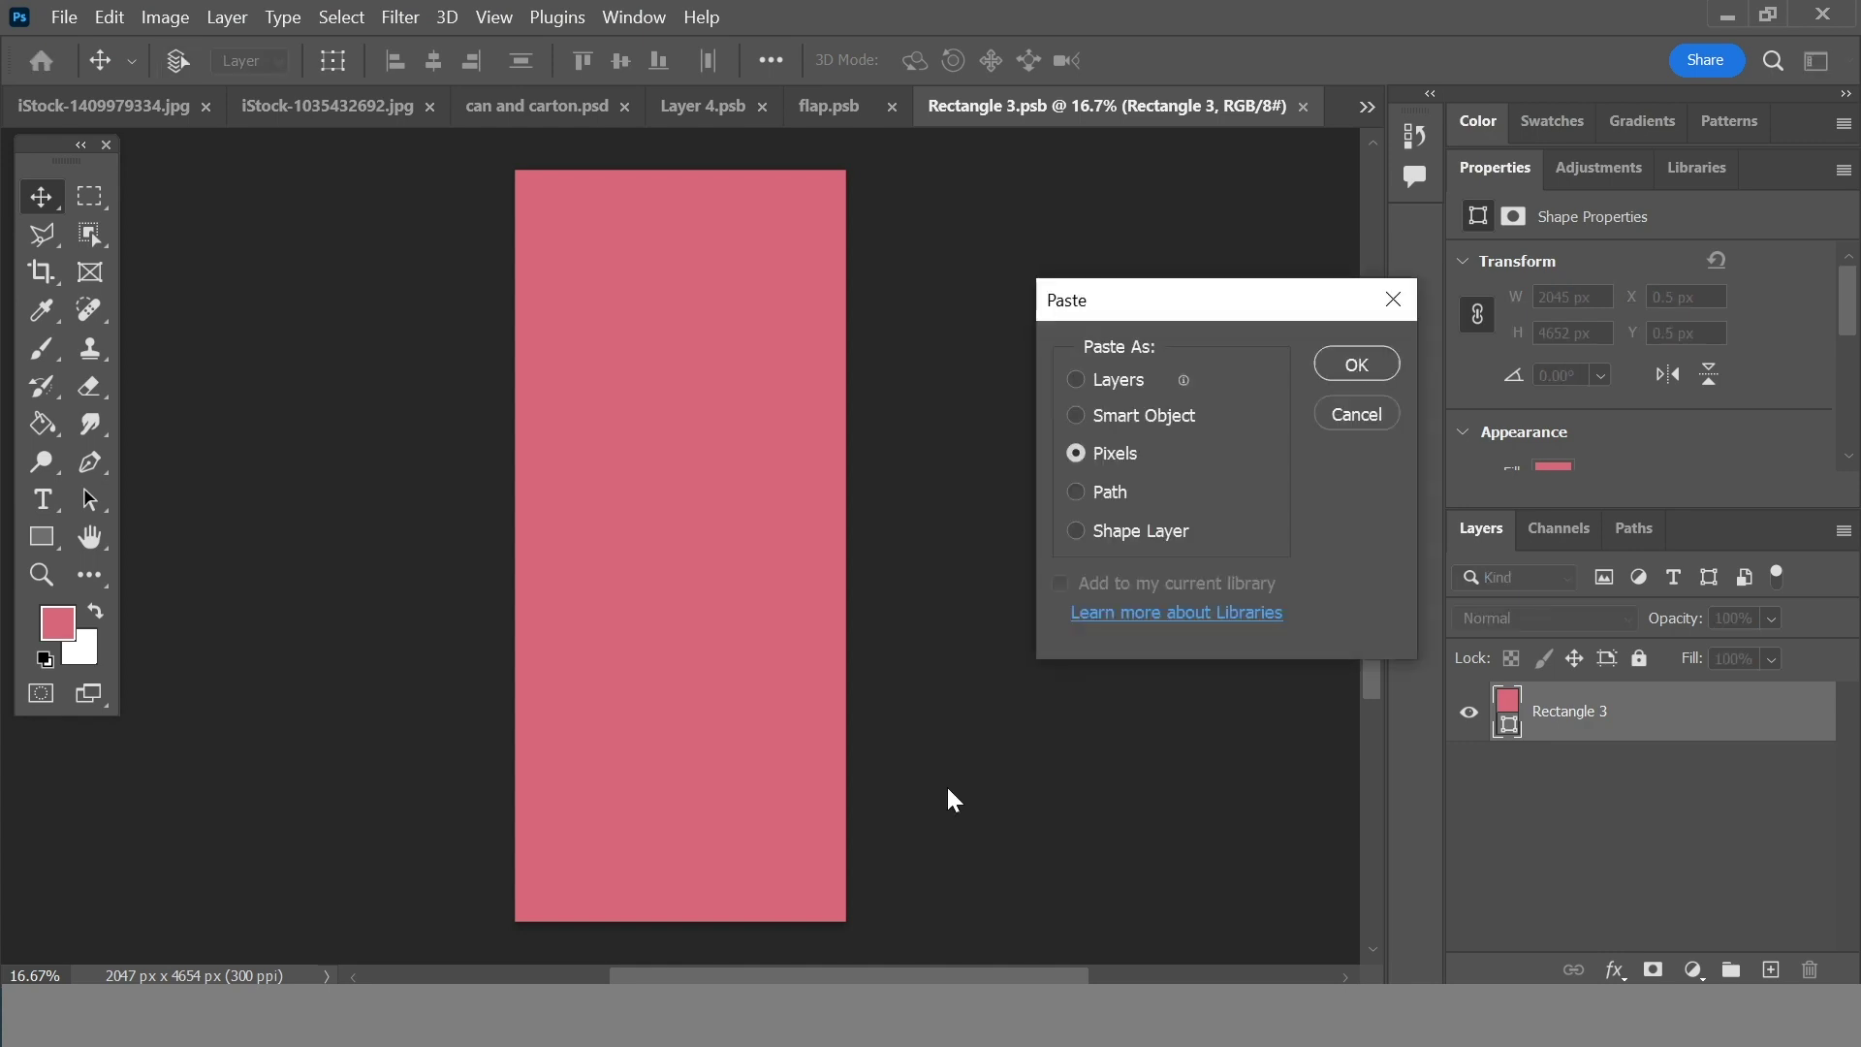
{"action": "left_click", "coordinate": [1340, 359]}
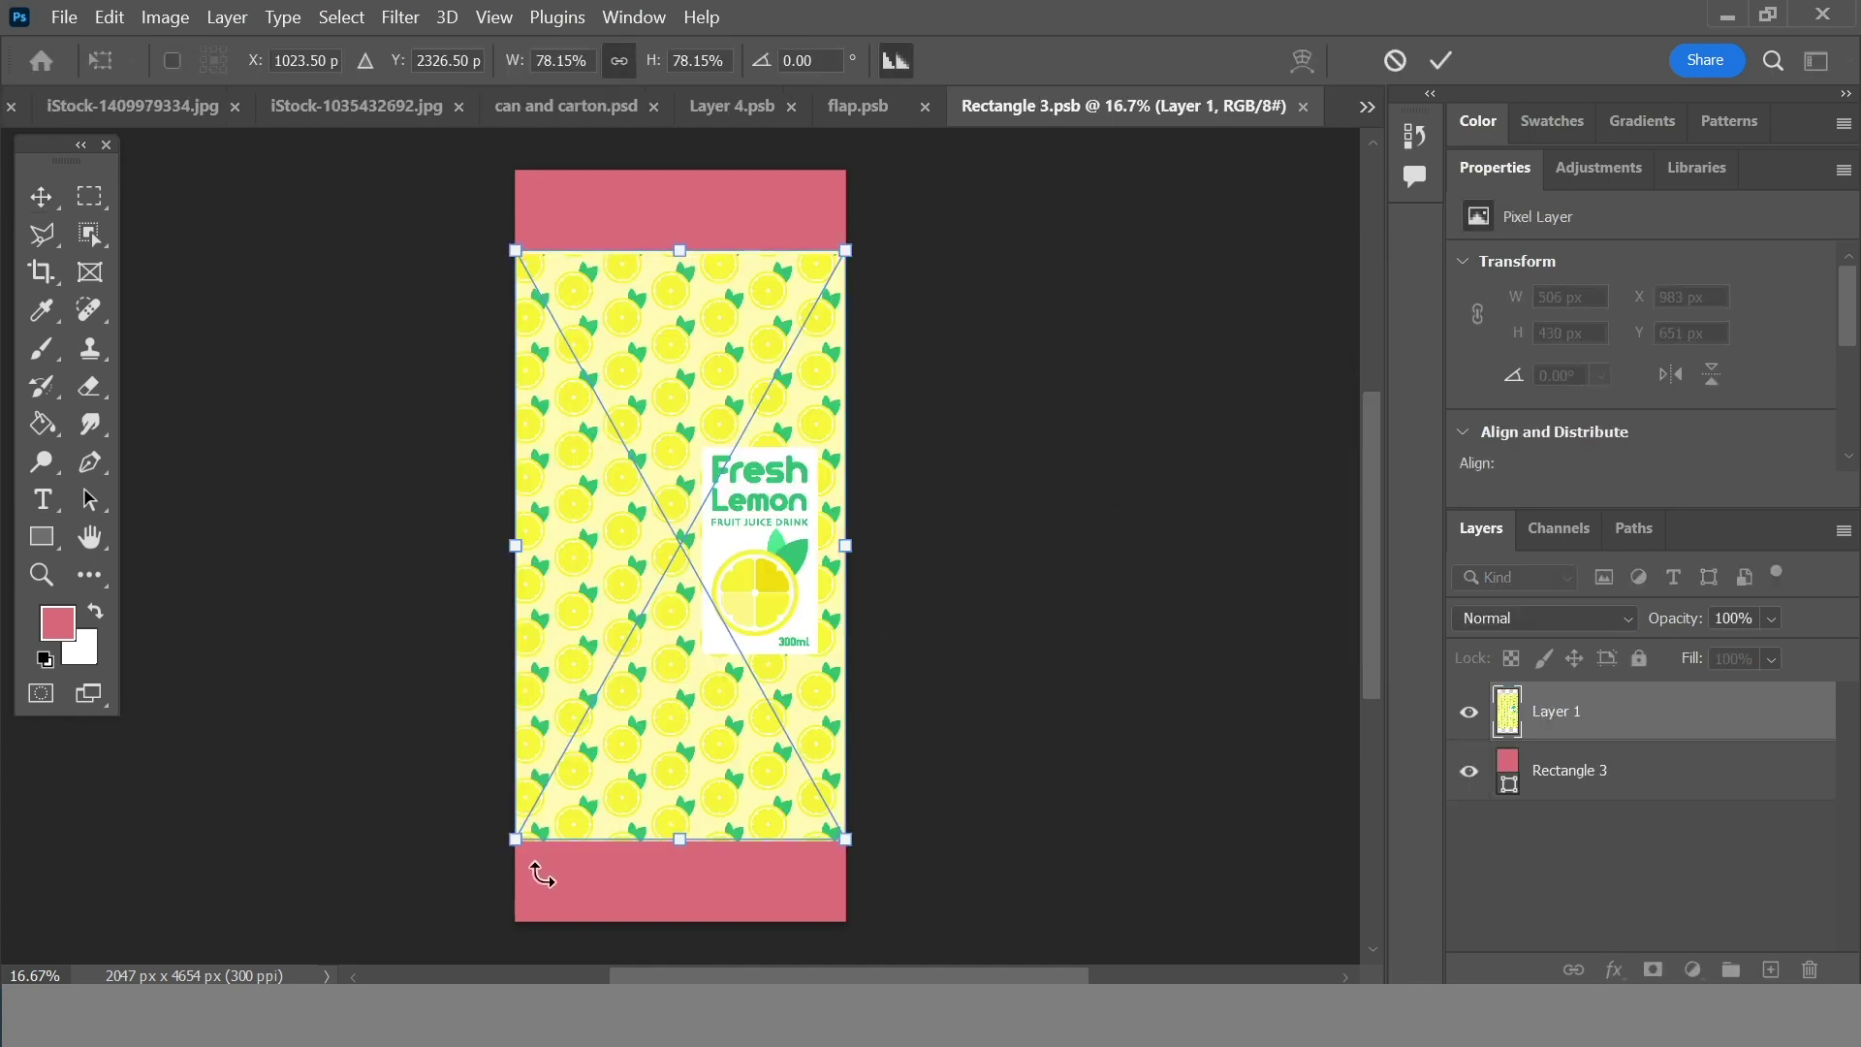
{"action": "left_click_drag", "start_coordinate": [514, 842], "coordinate": [462, 933]}
{"action": "left_click_drag", "start_coordinate": [461, 243], "coordinate": [434, 148]}
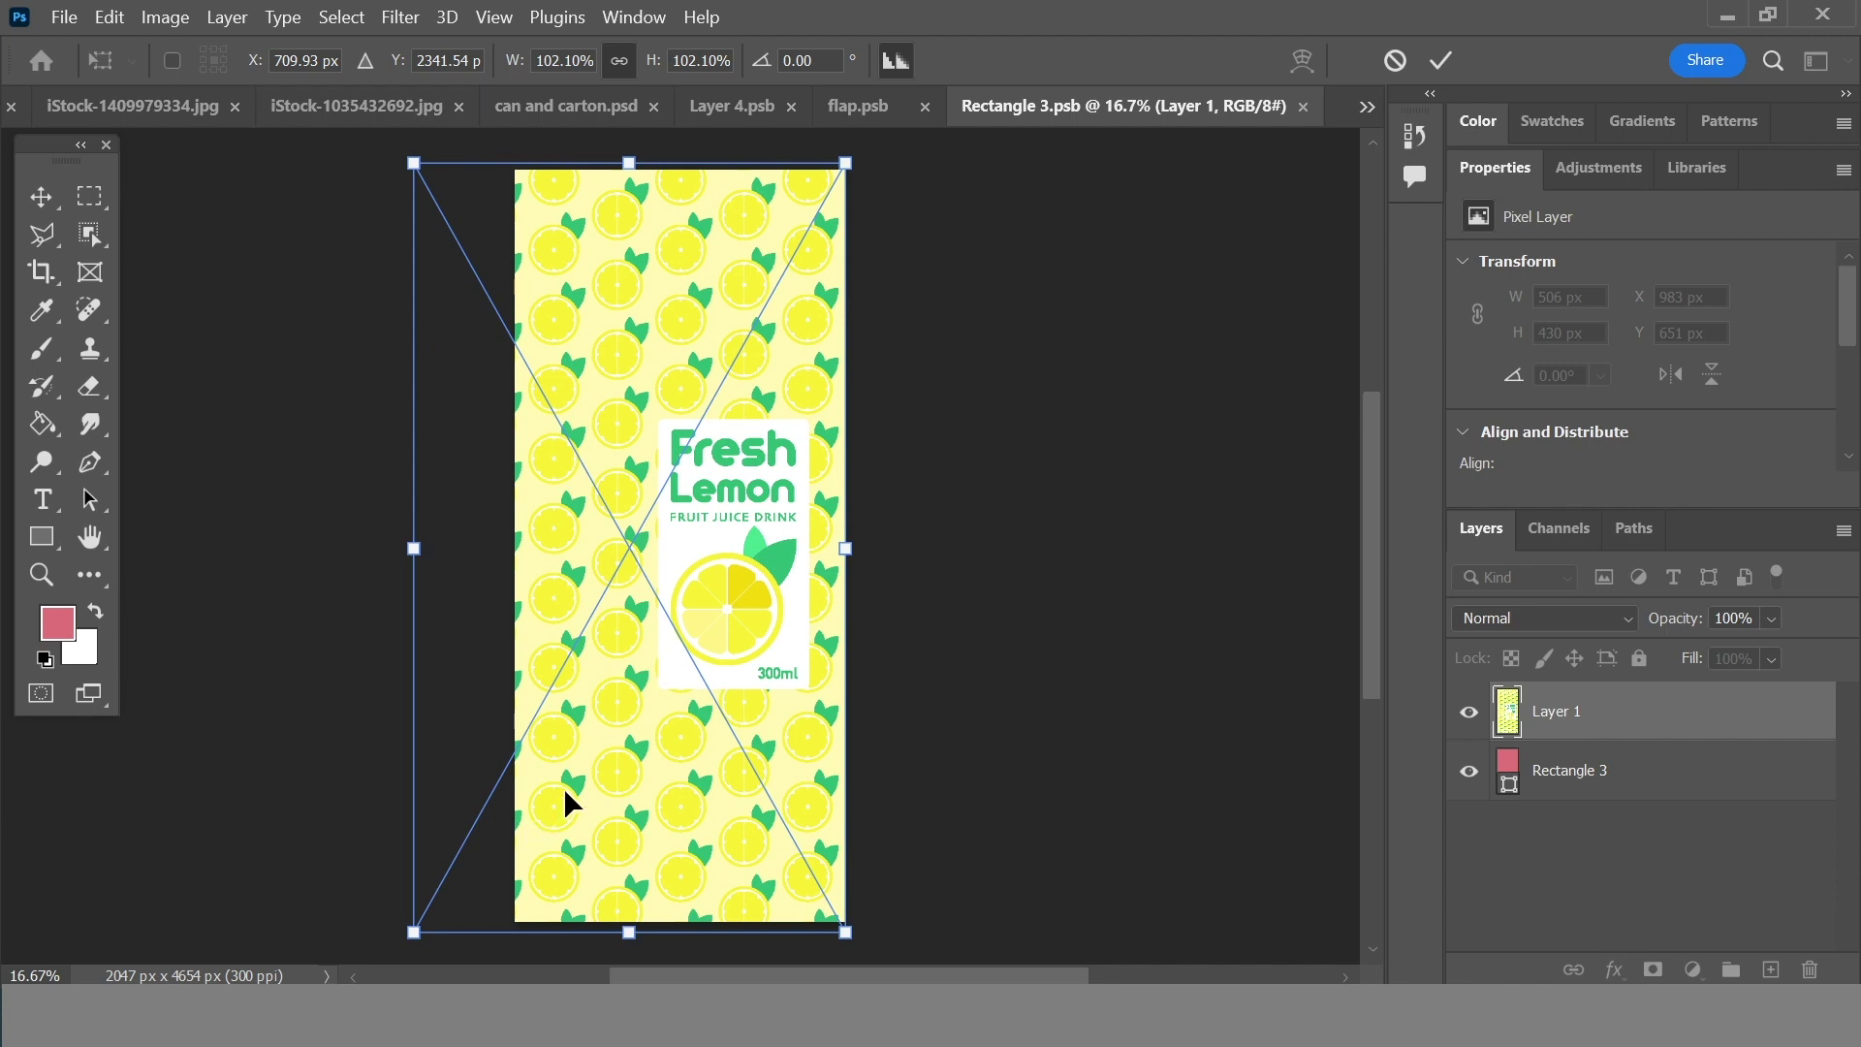
{"action": "key", "text": "Return"}
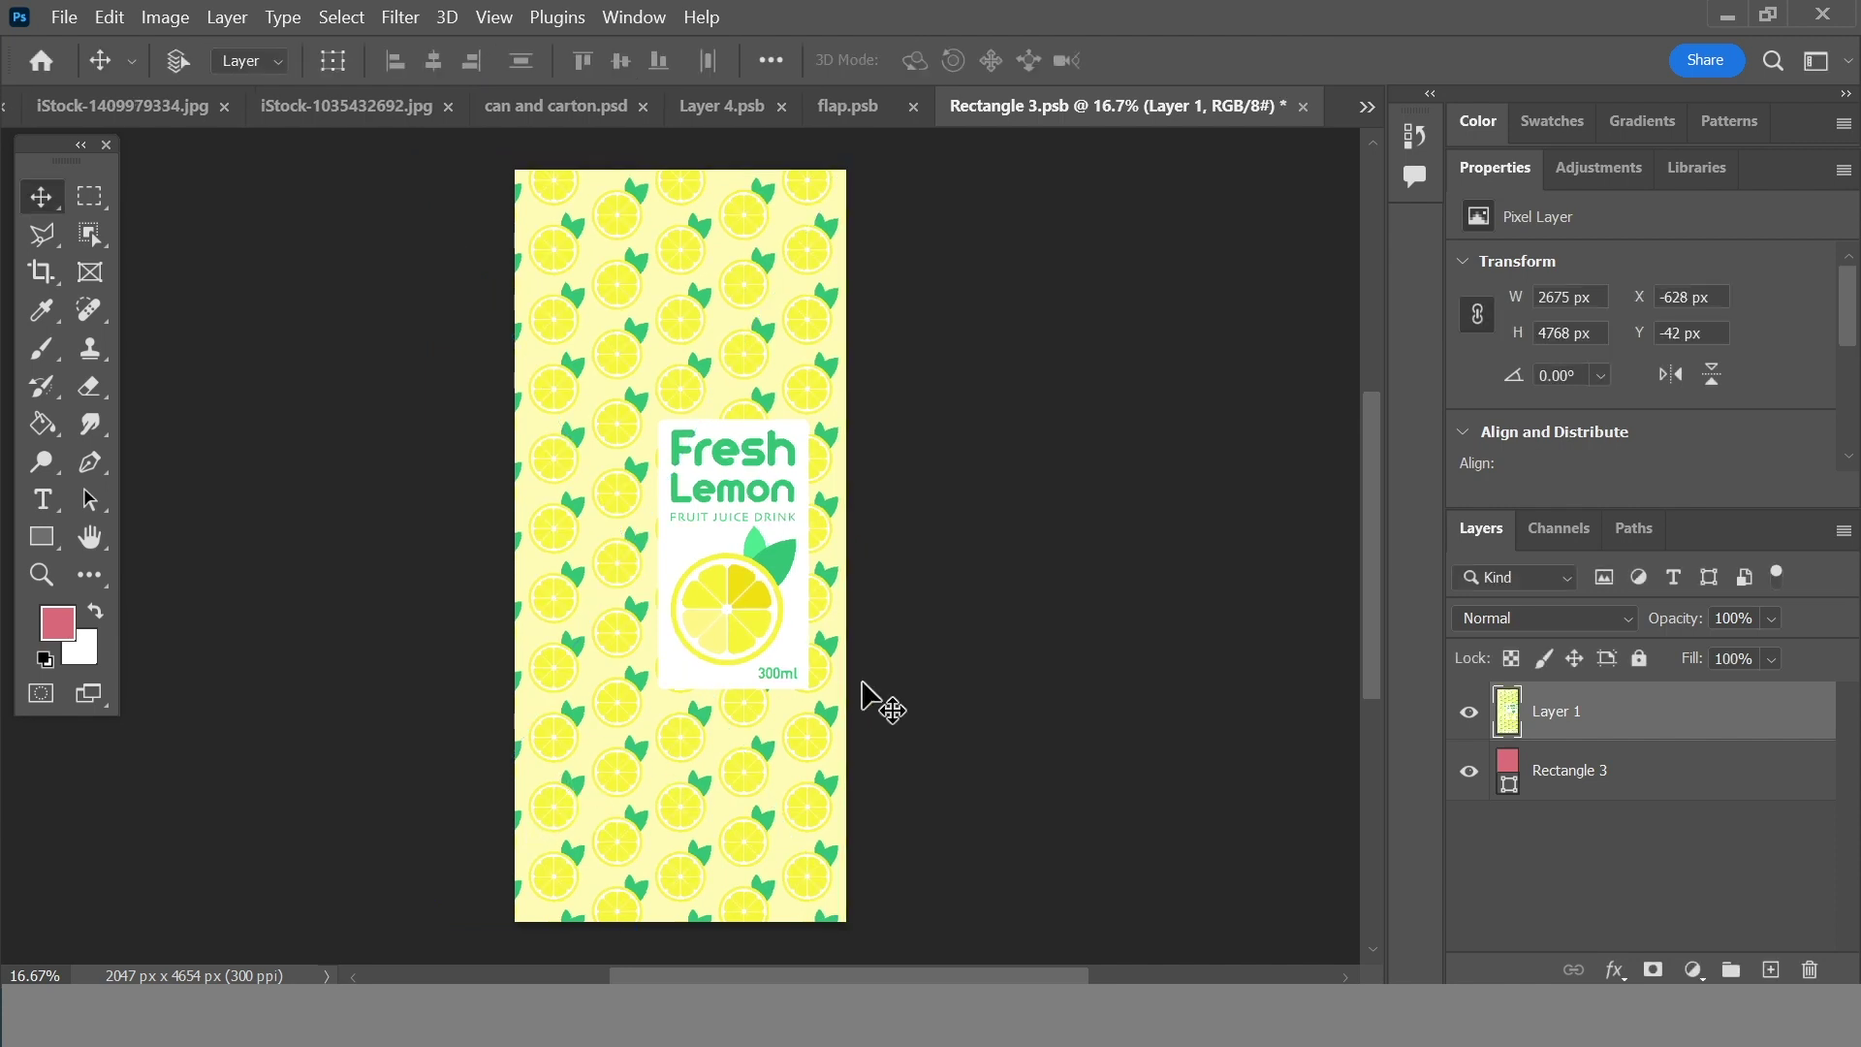
{"action": "key", "text": "ctrl"}
{"action": "key", "text": "ctrl+s"}
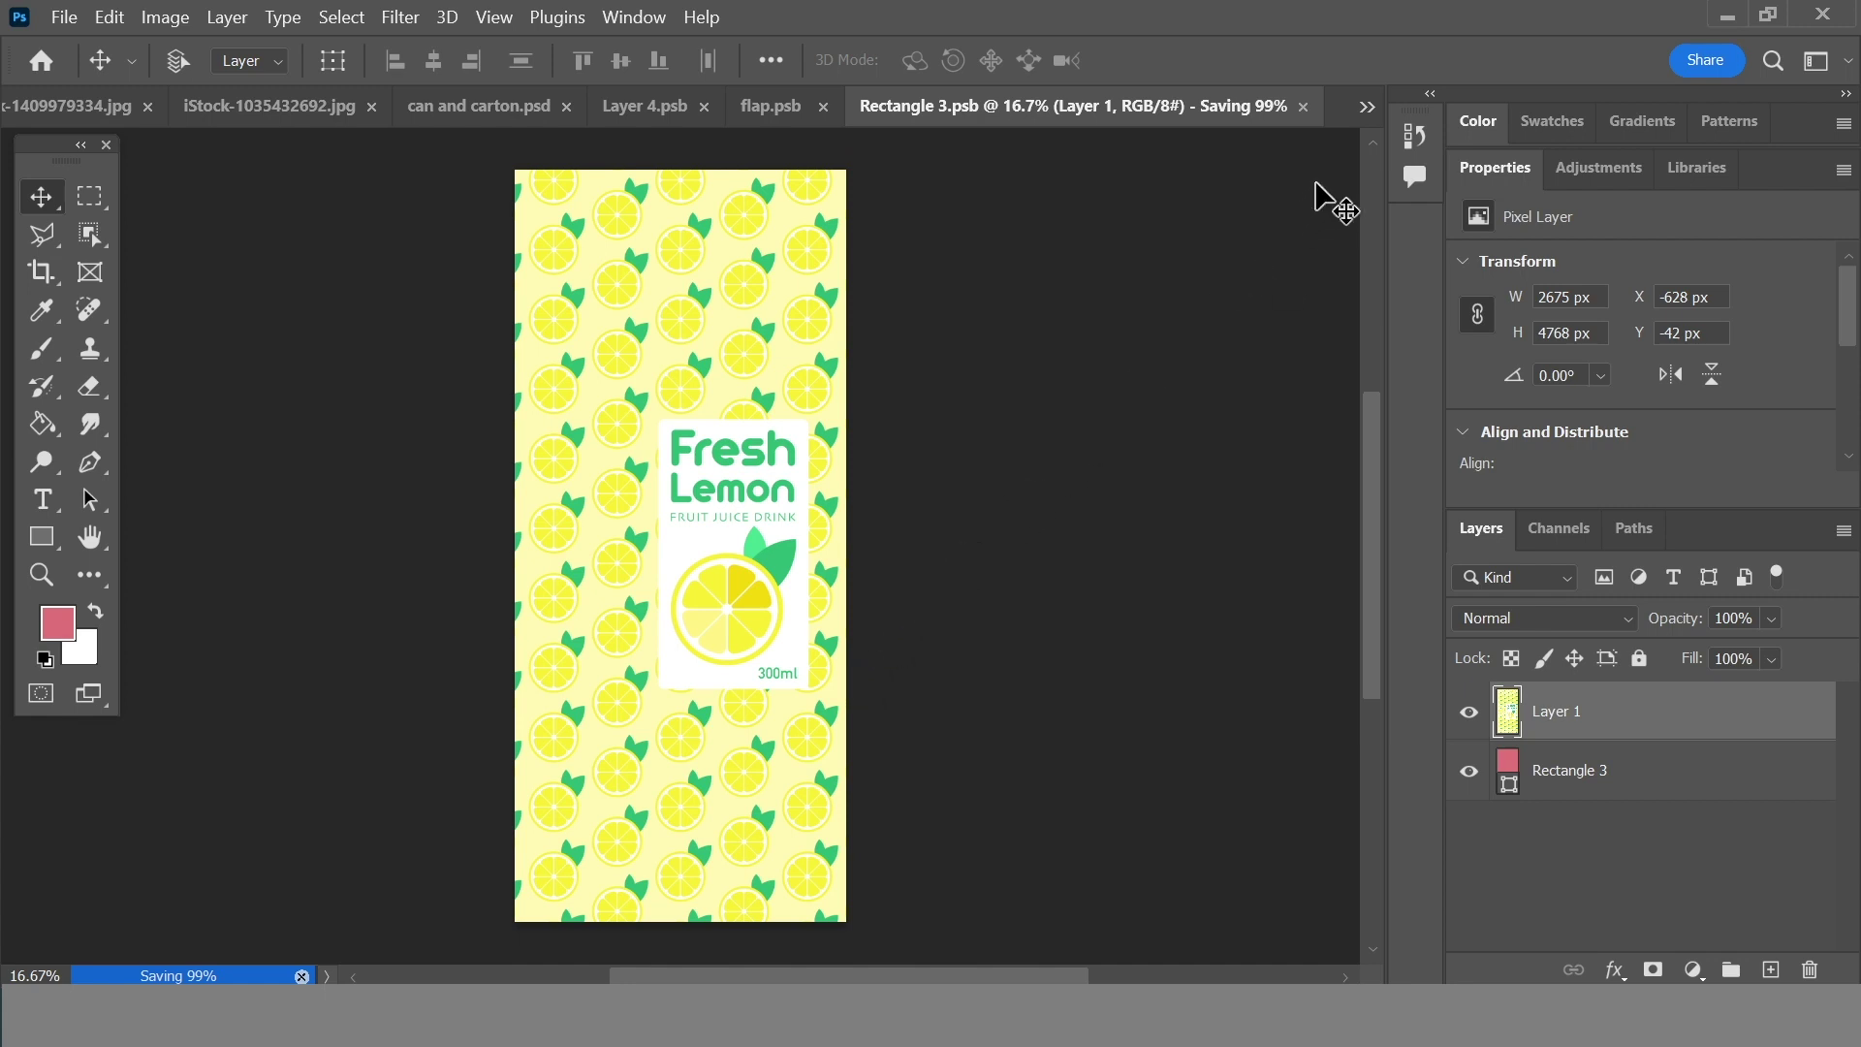
- Switch back to melon can mock up.psd and move Rectangle 3 below the Melon Can group with Ctrl+[
{"action": "left_click", "coordinate": [1367, 107]}
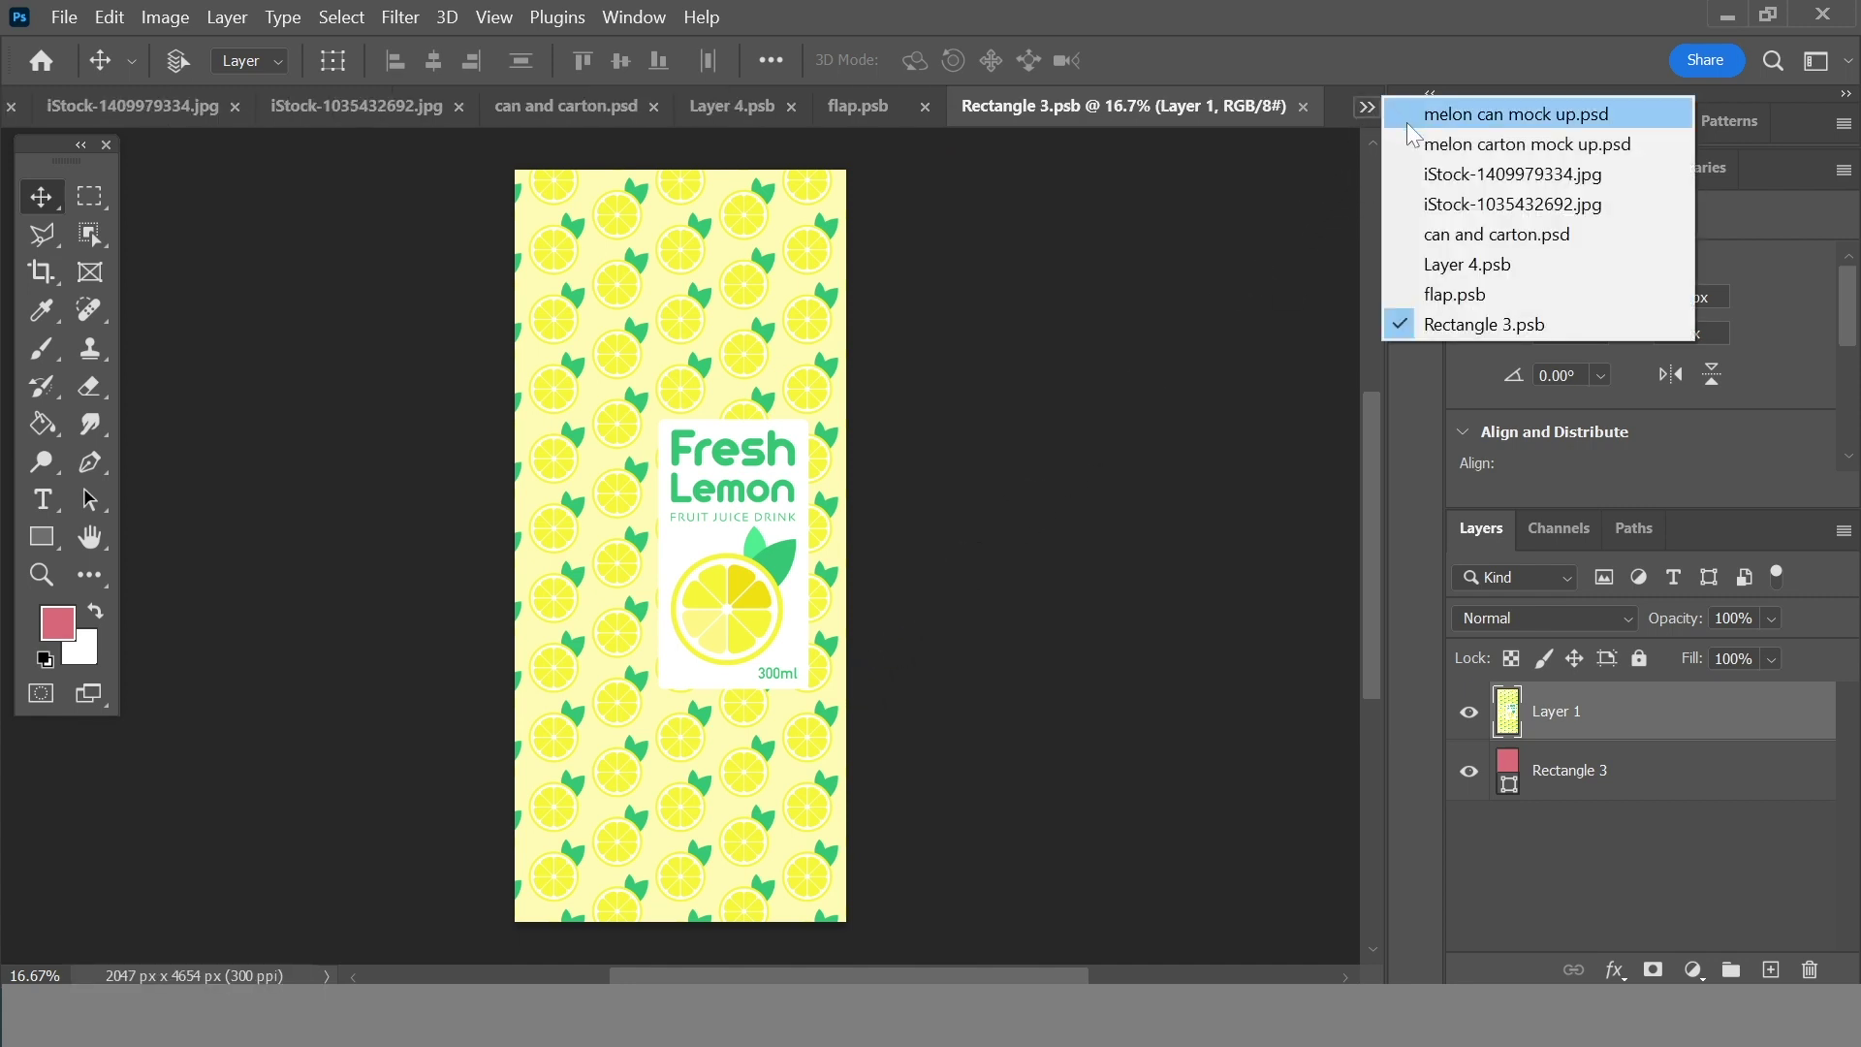
{"action": "left_click", "coordinate": [1406, 122]}
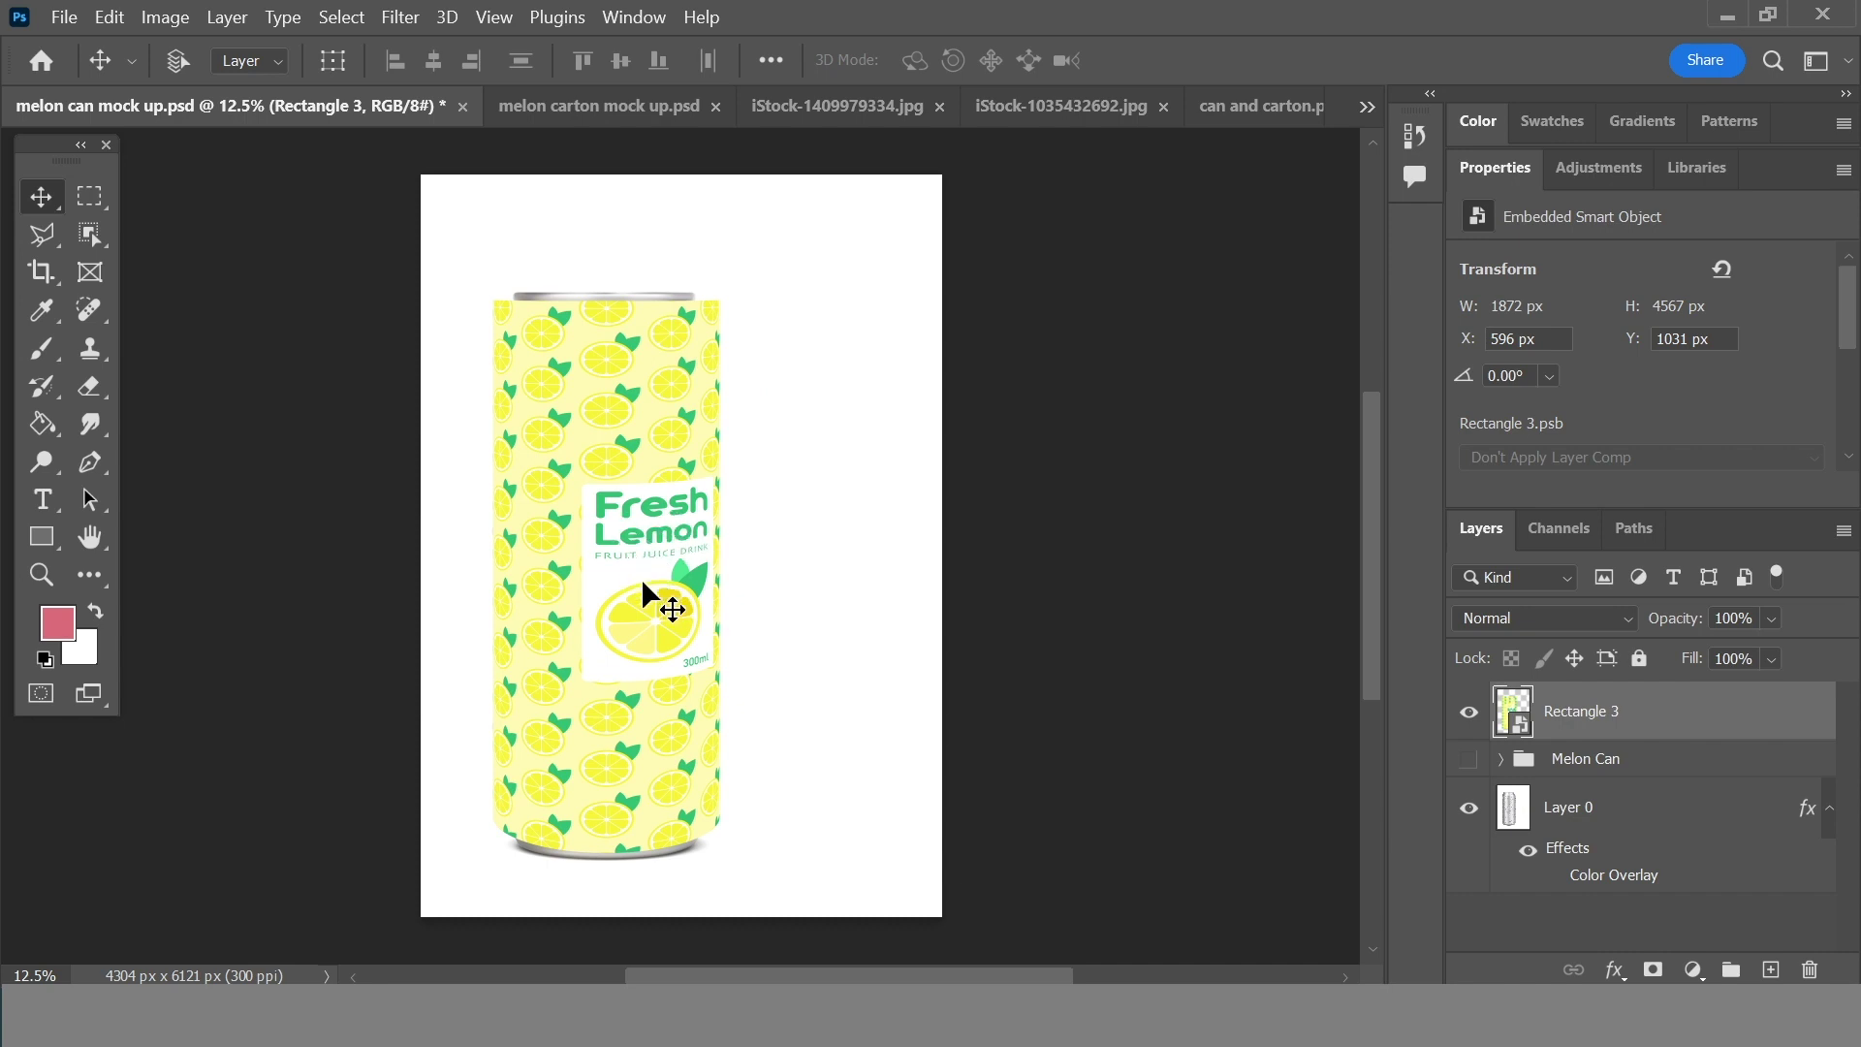
{"action": "key", "text": "ctrl+bracketleft"}
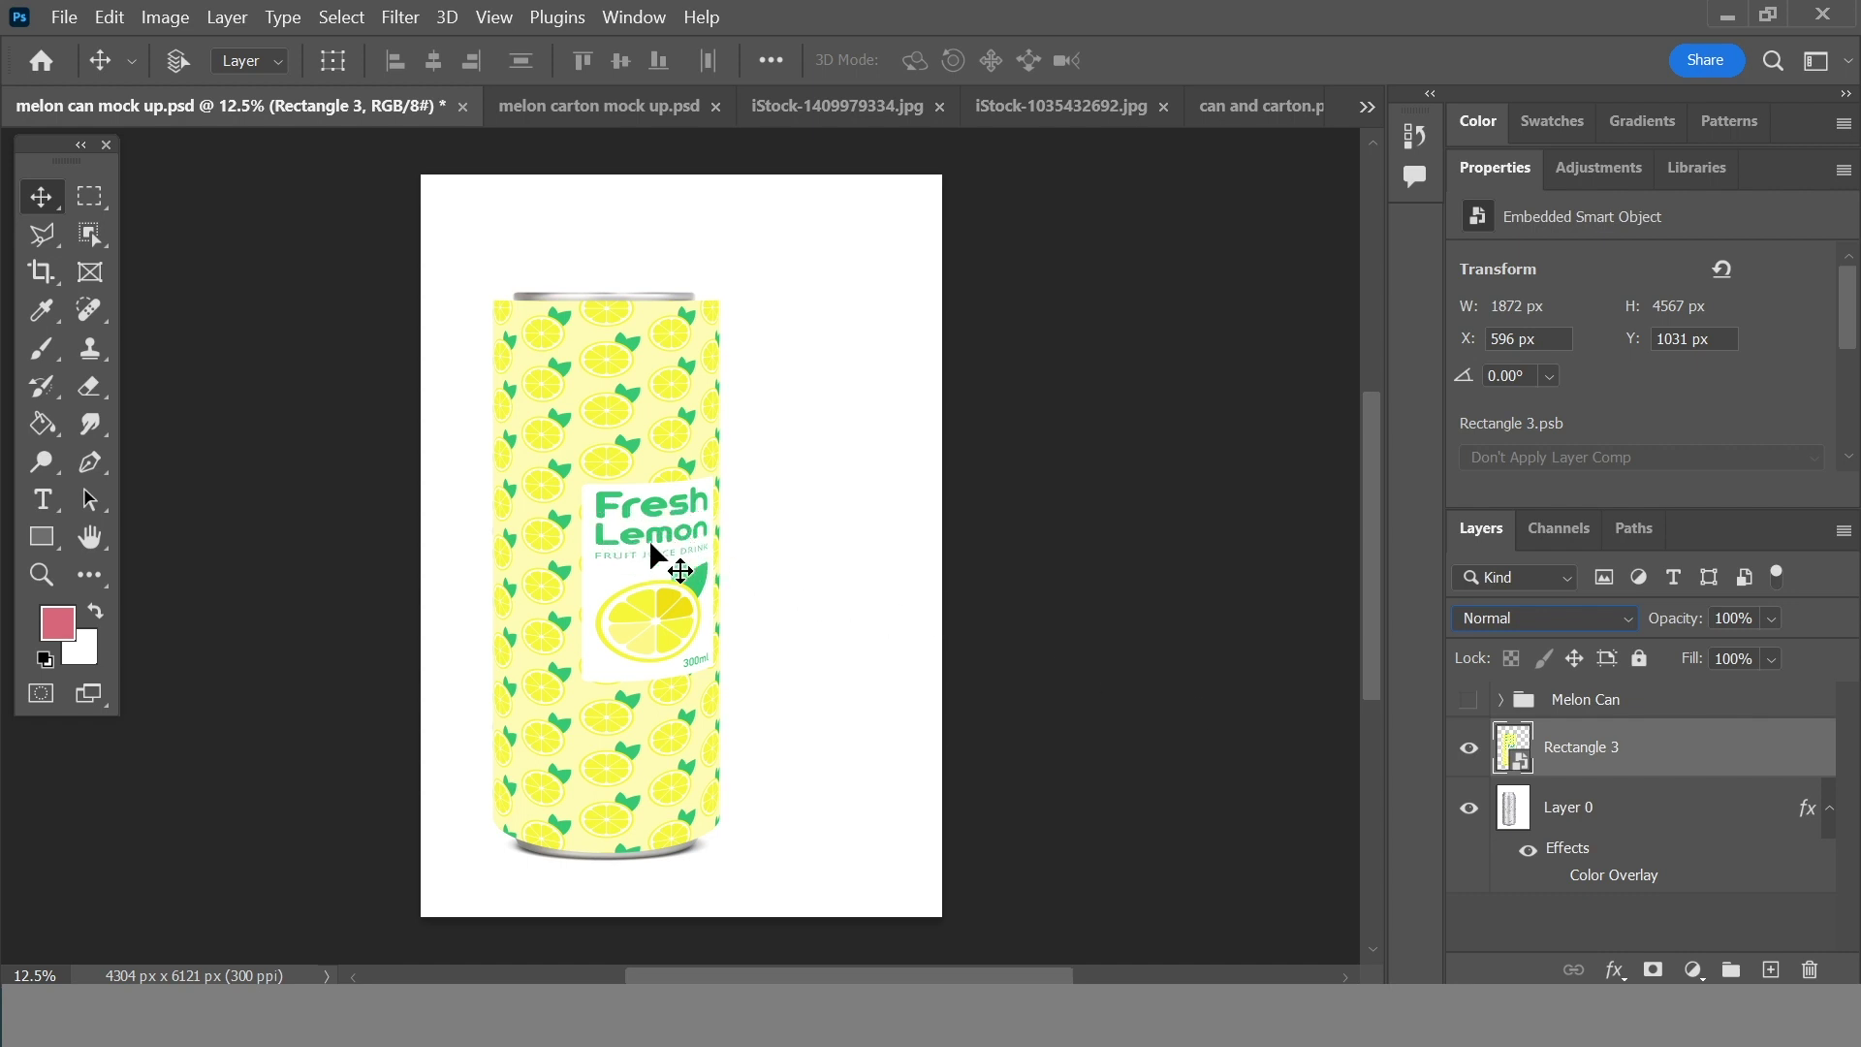
- Drag the Cylinder warp centre handle to turn the lemon label around the can, then commit
{"action": "left_click", "coordinate": [109, 17]}
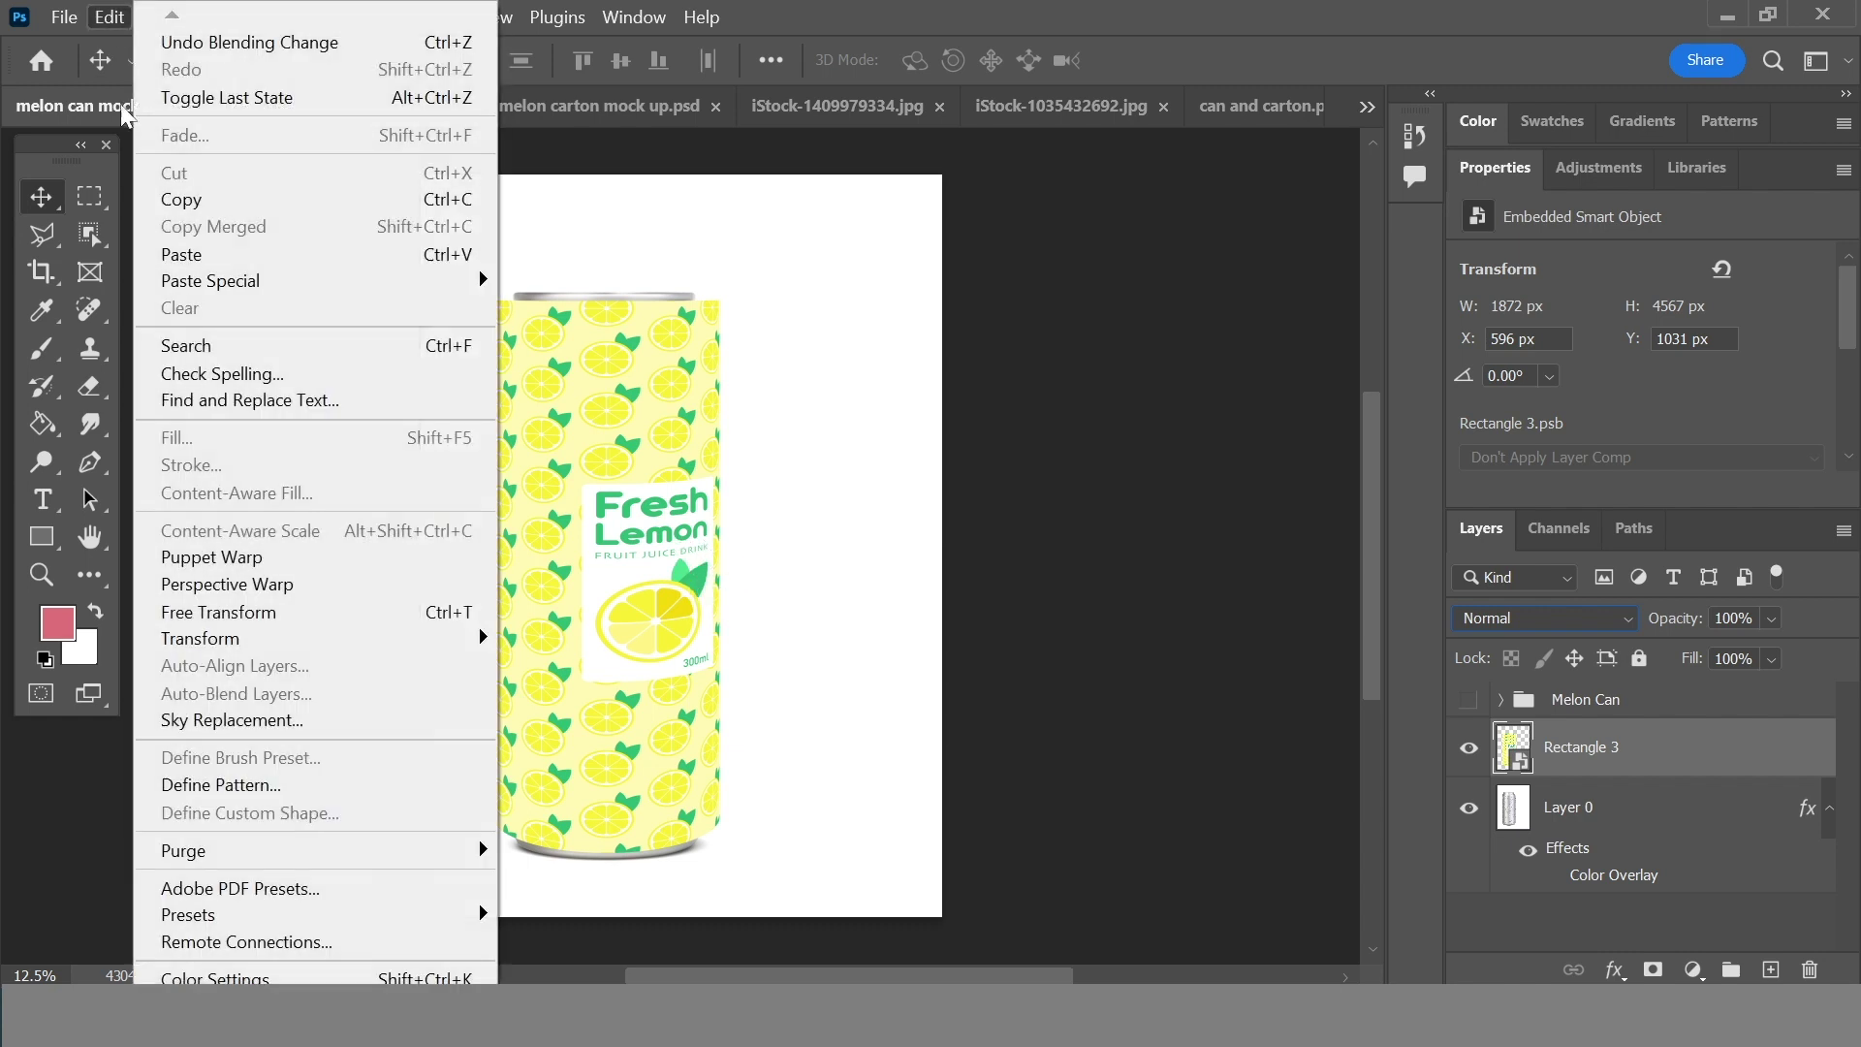
{"action": "mouse_move", "coordinate": [195, 643]}
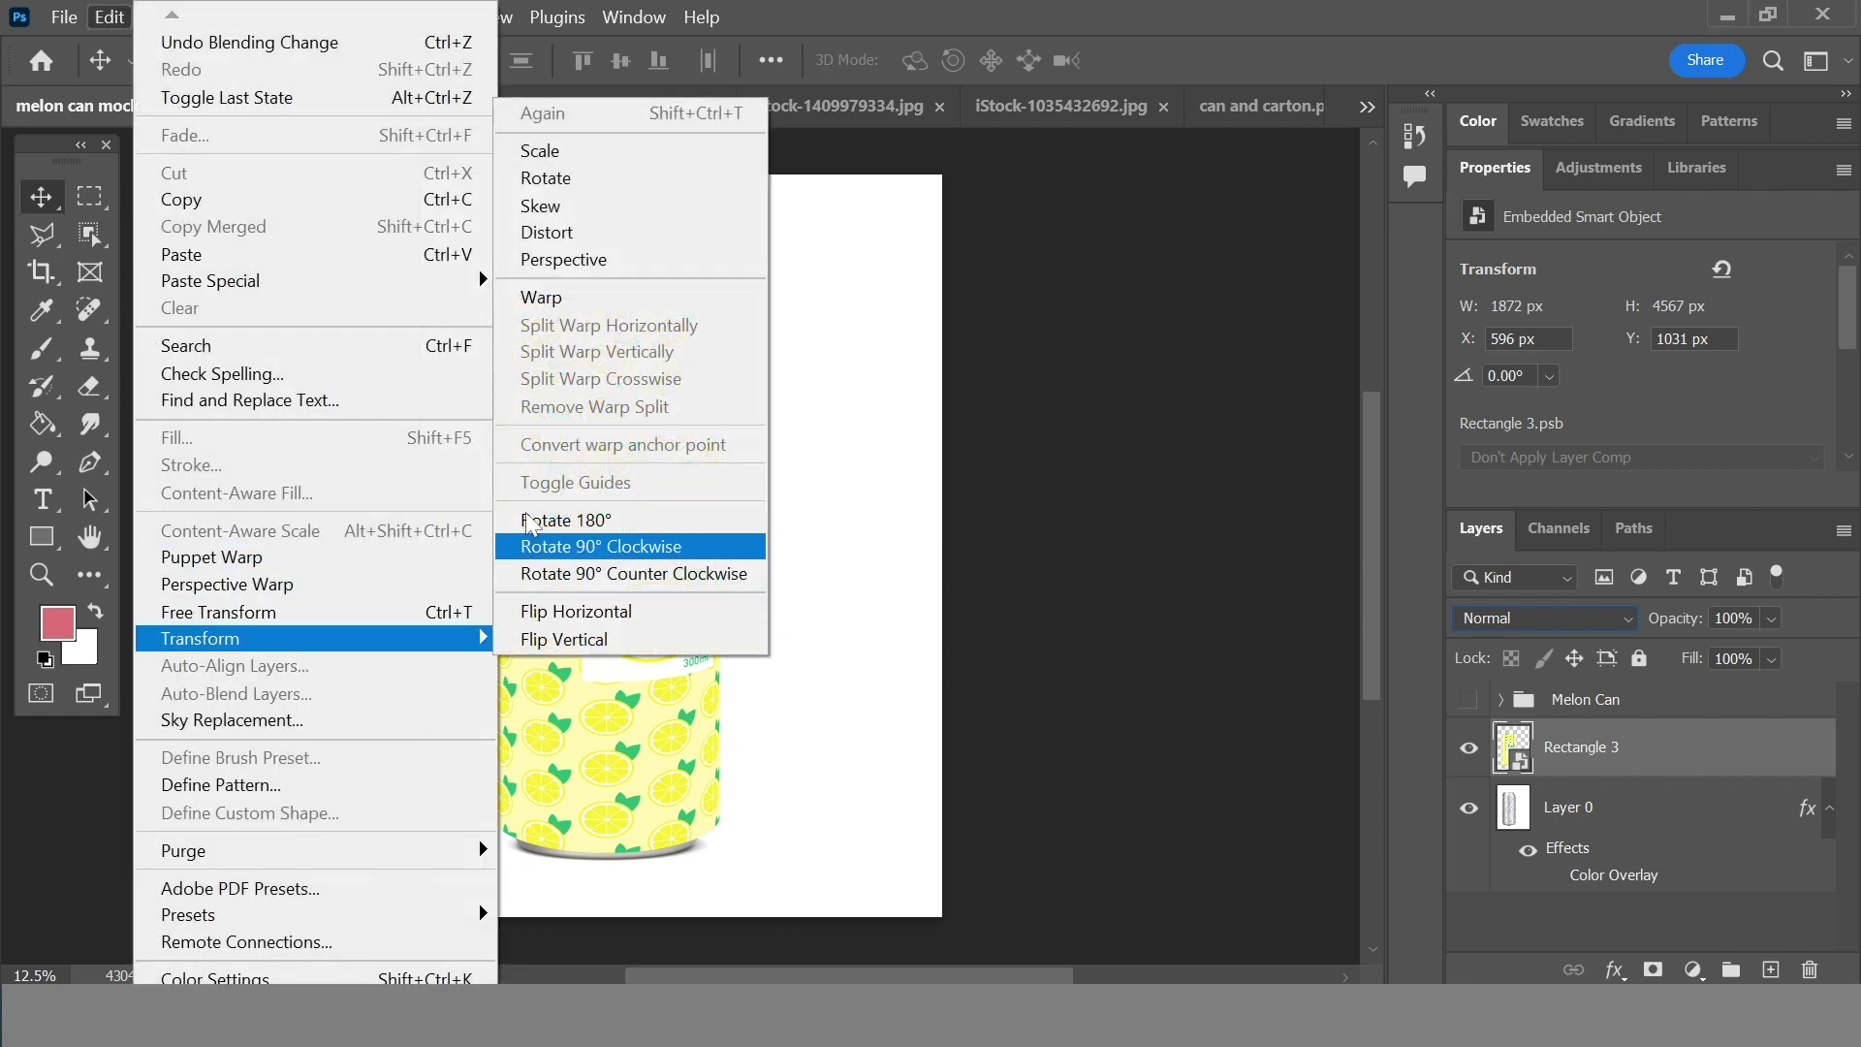
{"action": "left_click", "coordinate": [548, 300]}
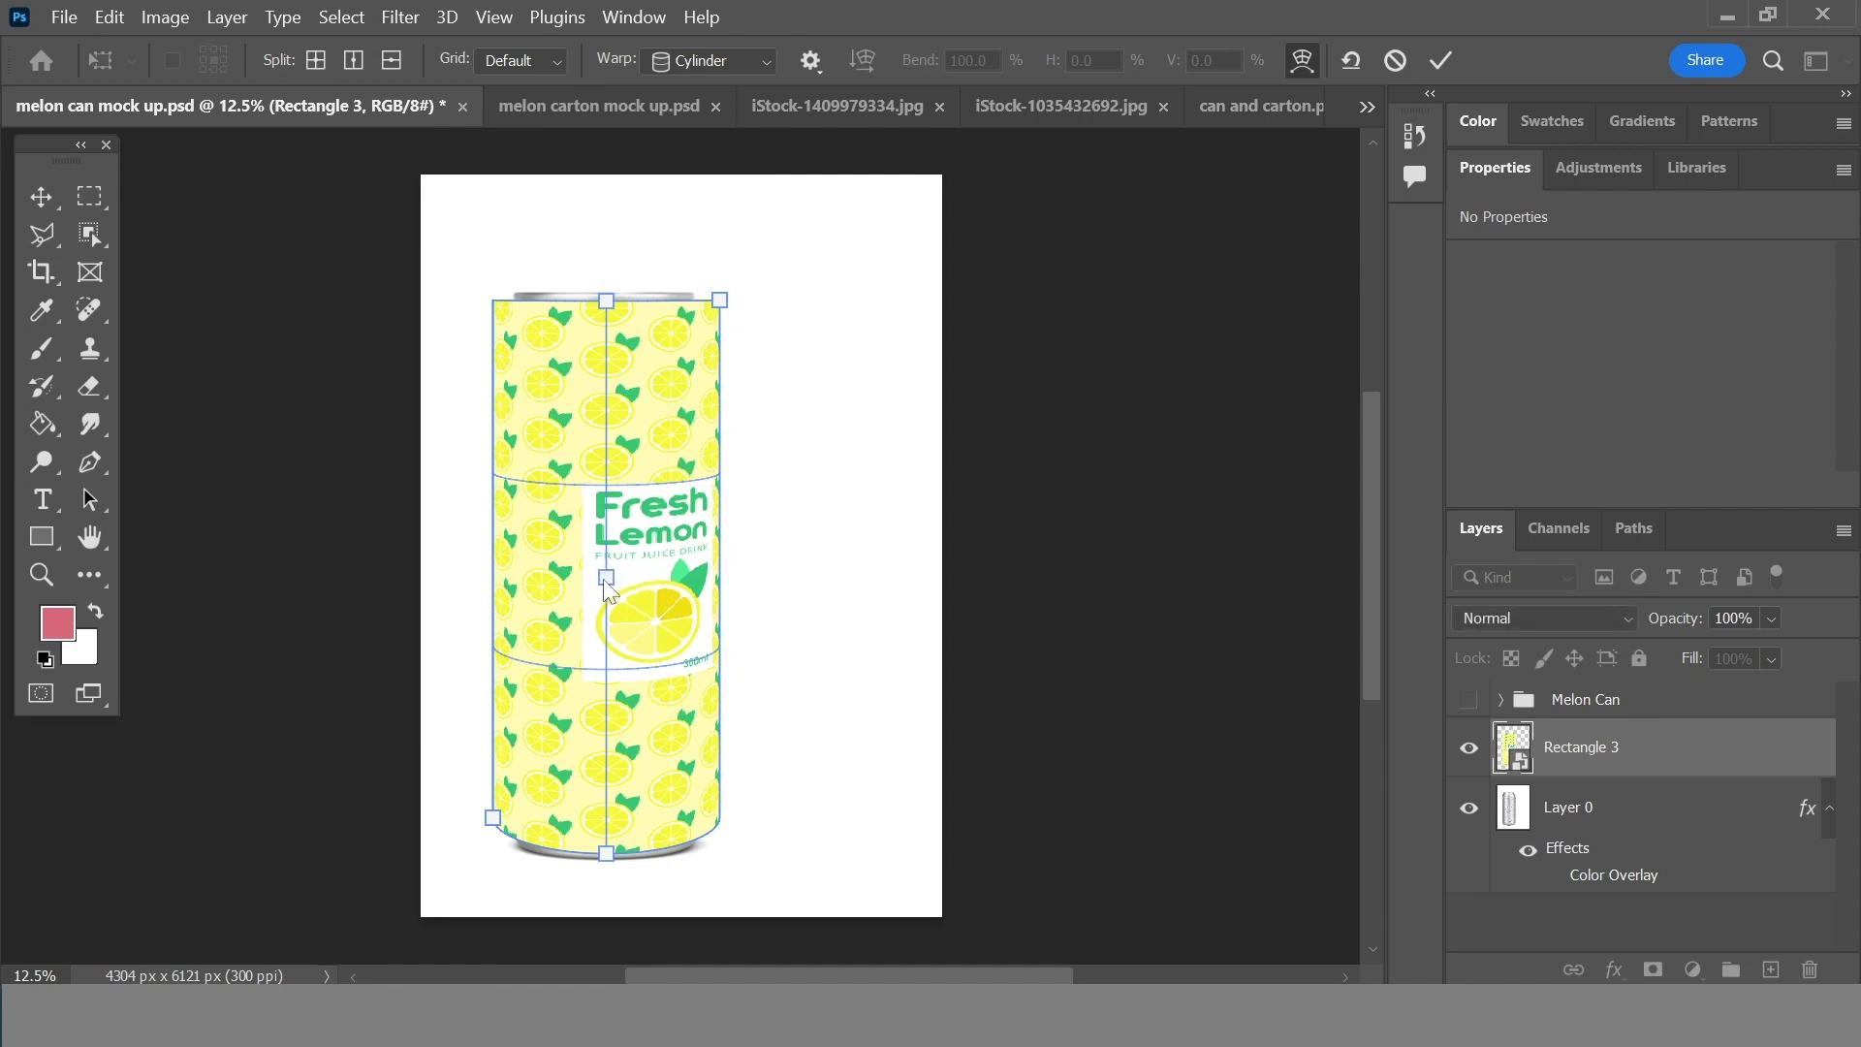
{"action": "mouse_move", "coordinate": [603, 578]}
{"action": "left_mouse_down"}
{"action": "mouse_move", "coordinate": [760, 582]}
{"action": "mouse_move", "coordinate": [591, 580]}
{"action": "left_mouse_up"}
{"action": "left_click", "coordinate": [1440, 62]}
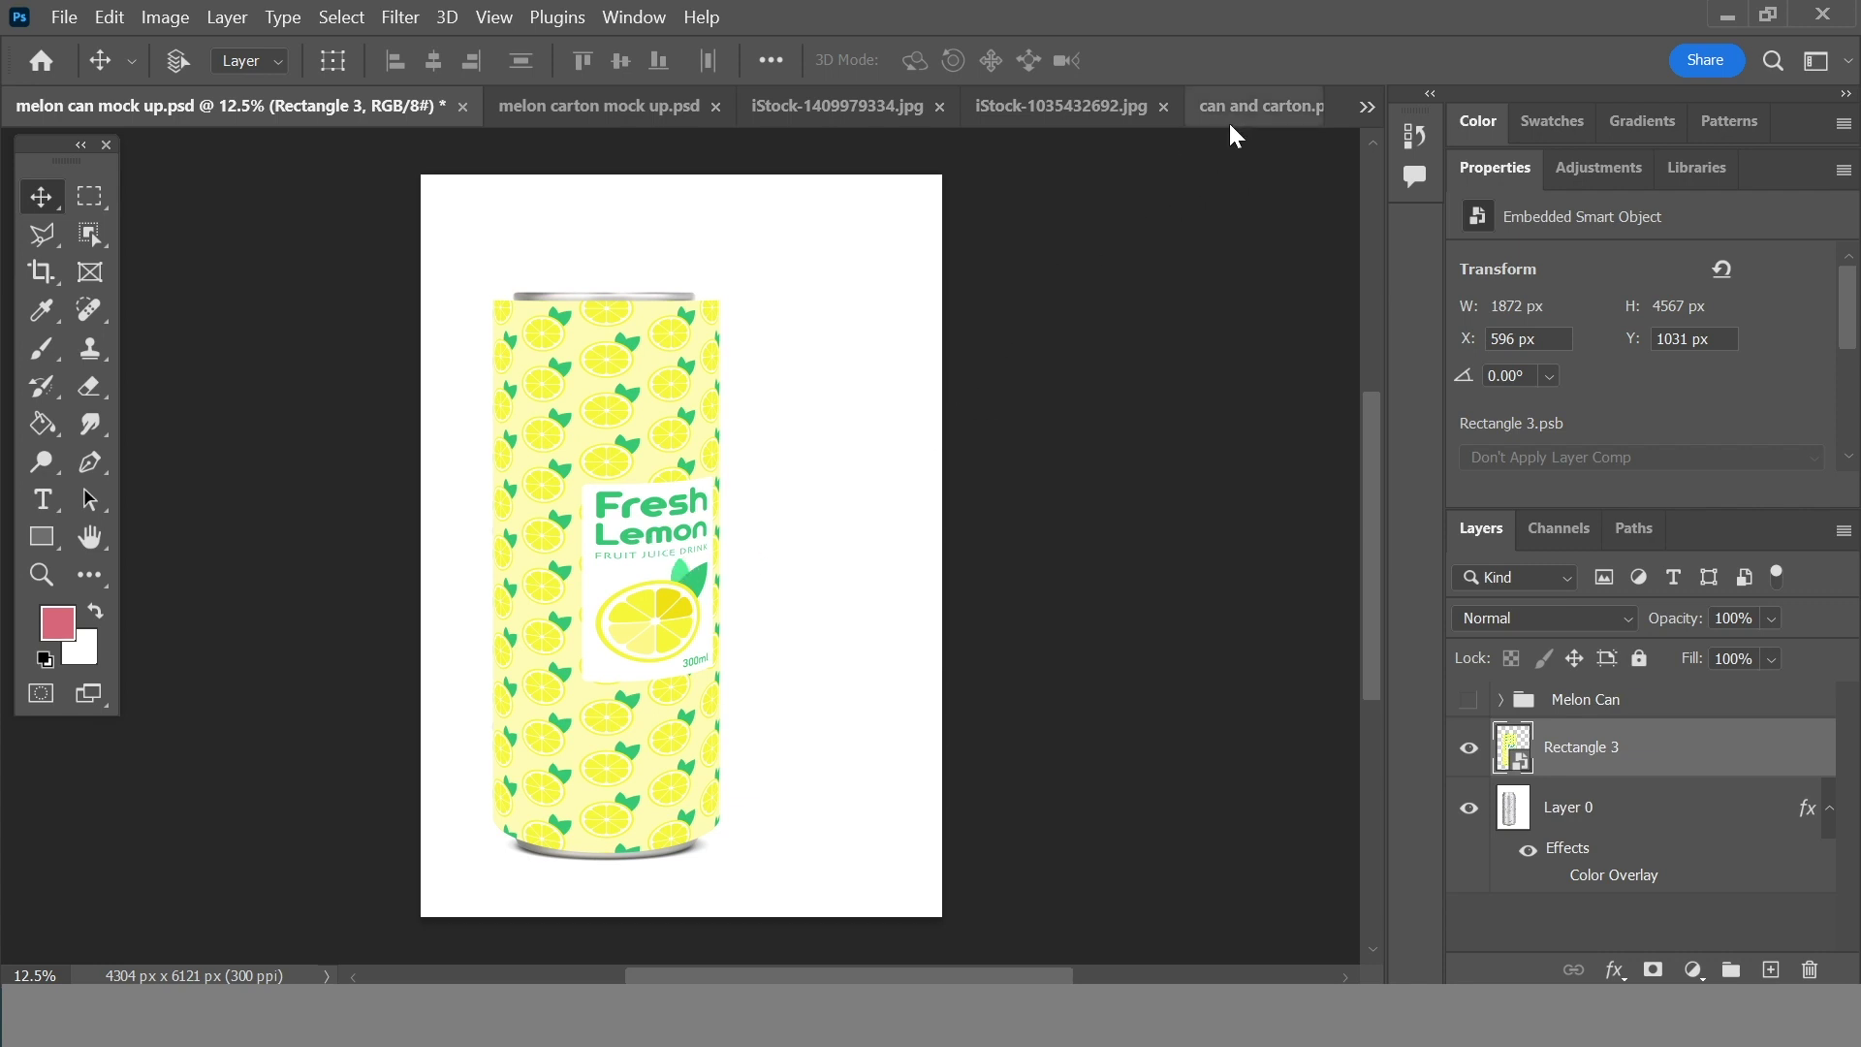
- Switch to the Rectangle 3.psb document from the open-documents list
{"action": "left_click", "coordinate": [1363, 113]}
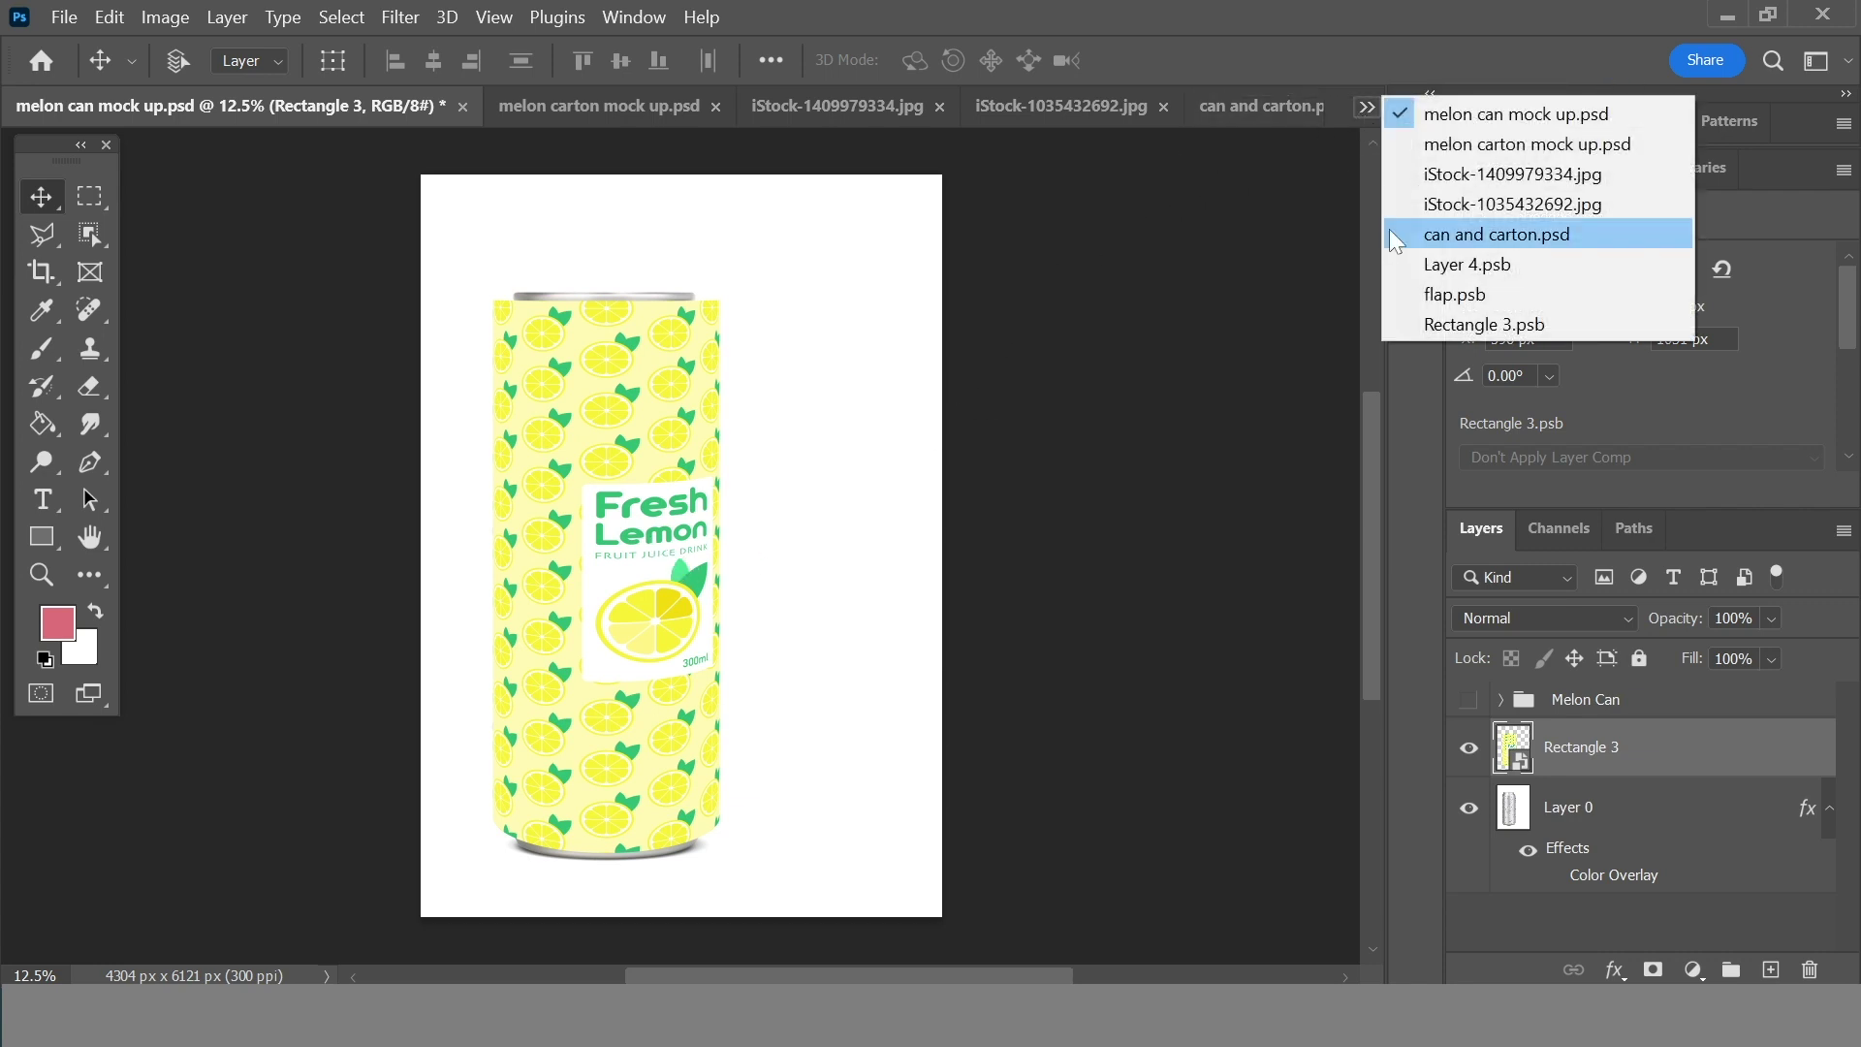
{"action": "left_click", "coordinate": [1406, 264]}
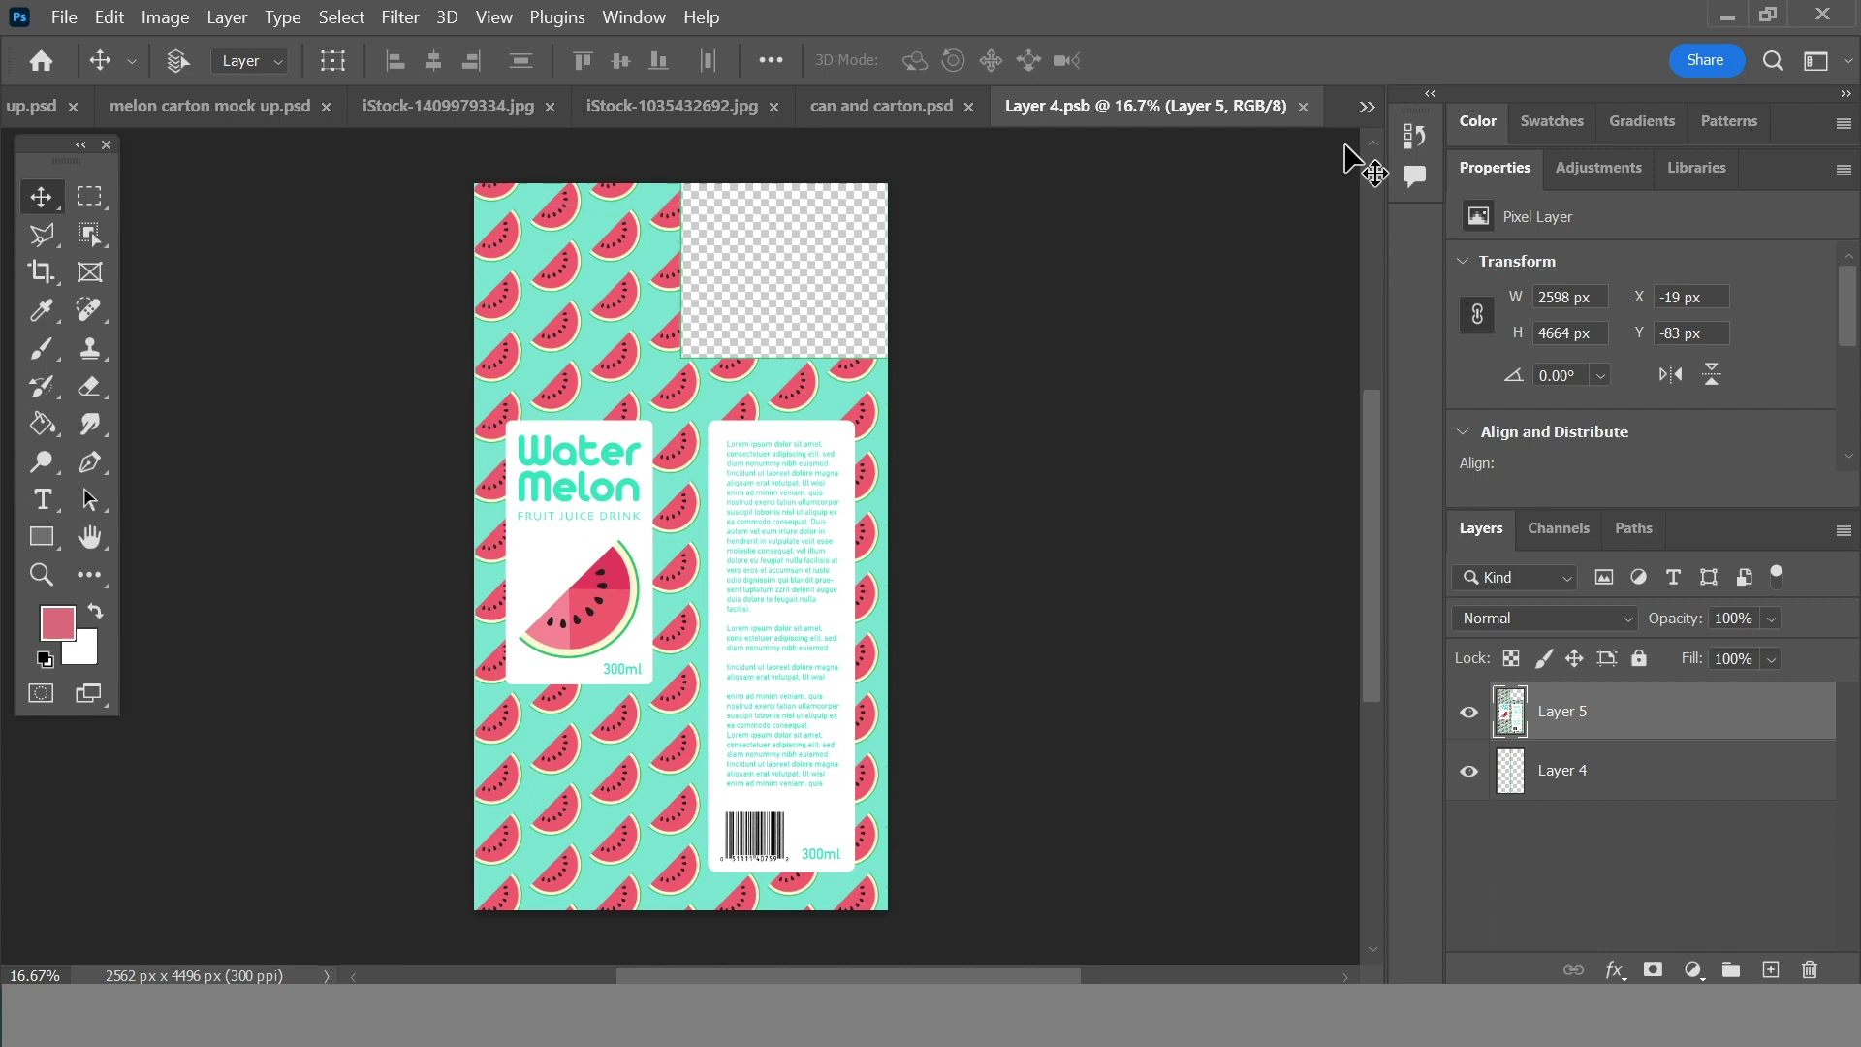
{"action": "left_click", "coordinate": [1367, 107]}
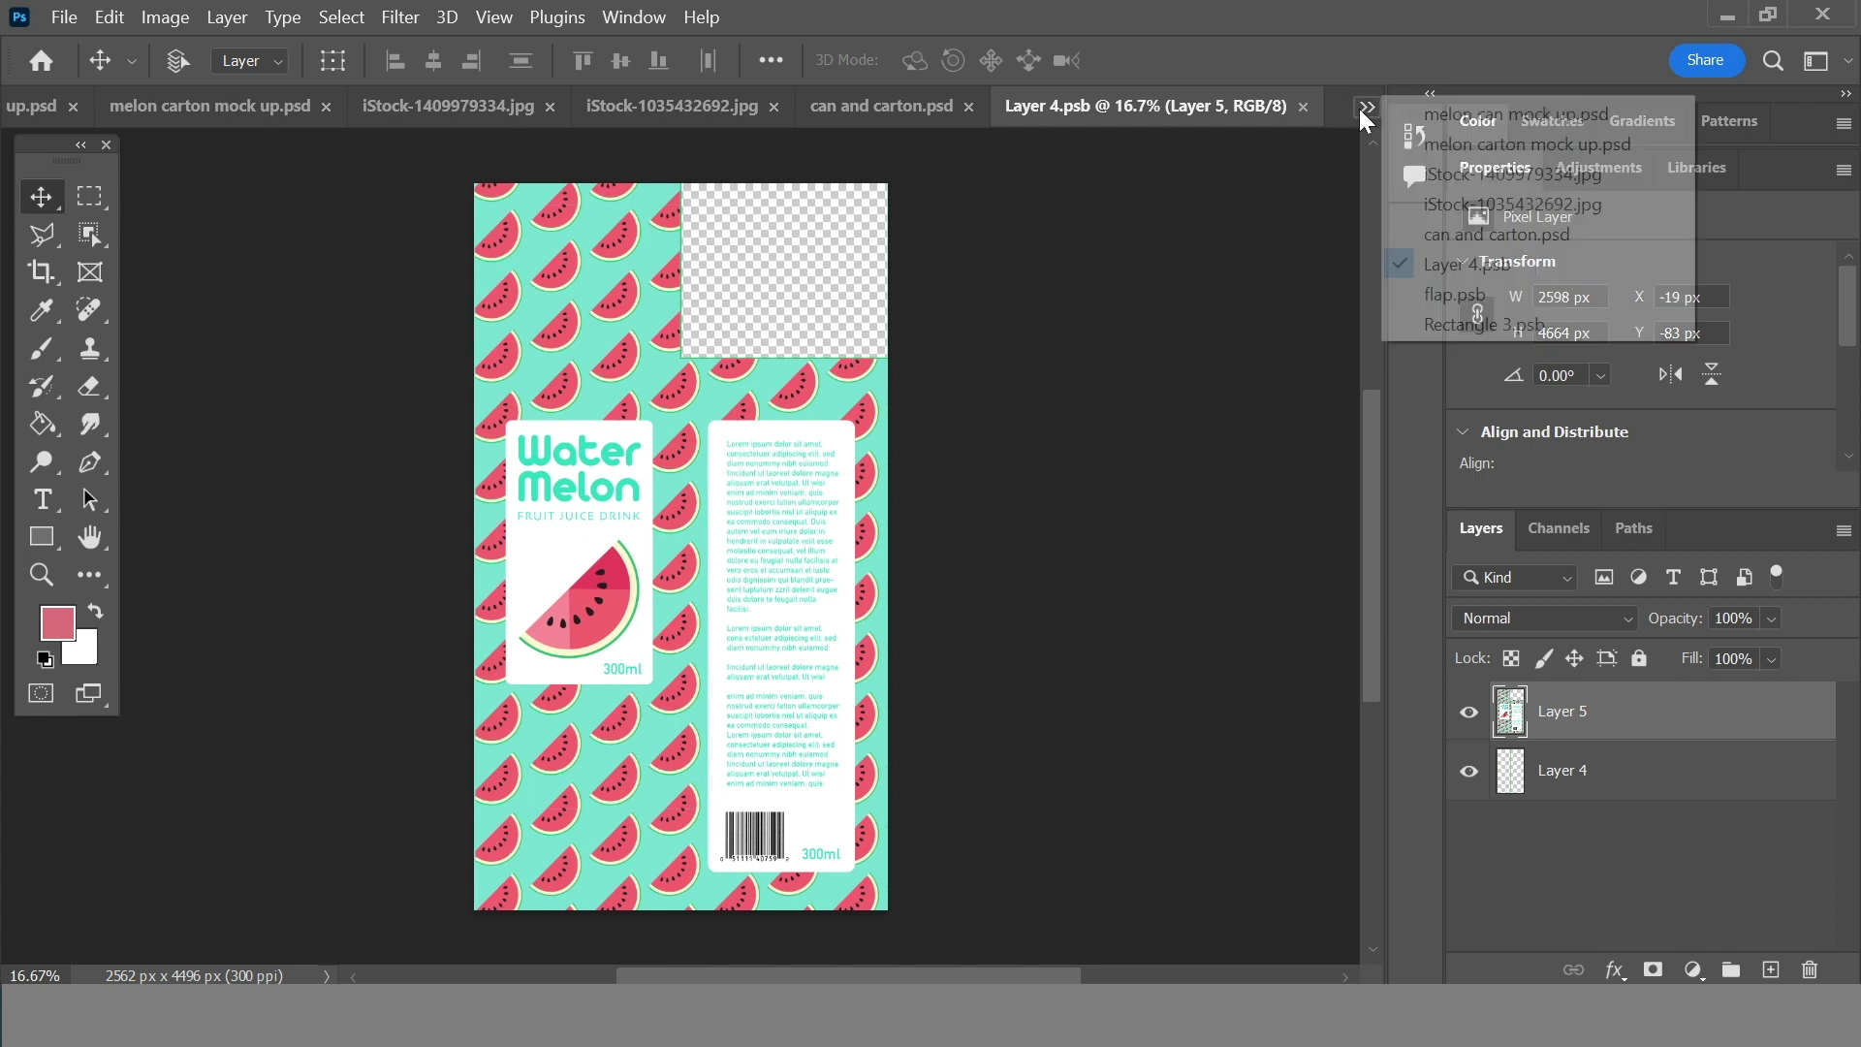
{"action": "left_click", "coordinate": [1429, 323]}
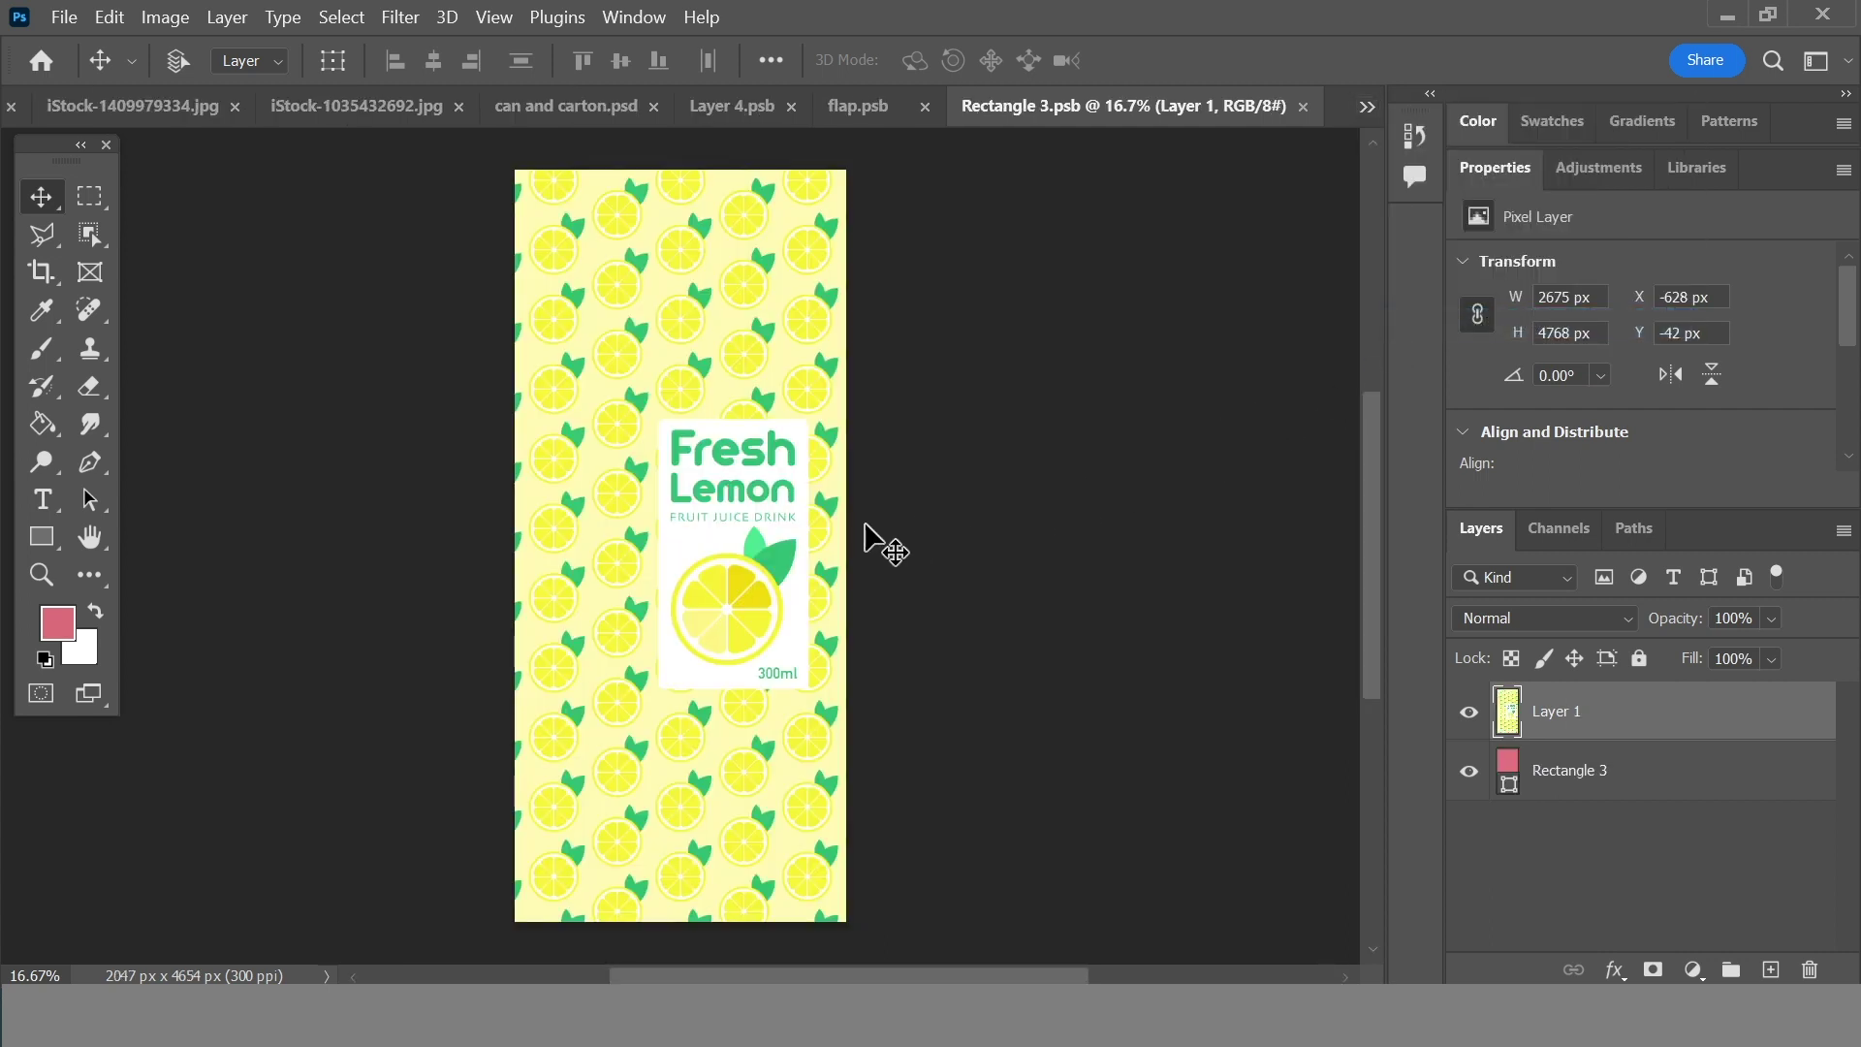
- Narrow Layer 1 from its left edge to 2370 × 4768 px and save Rectangle 3.psb
{"action": "key", "text": "ctrl+t"}
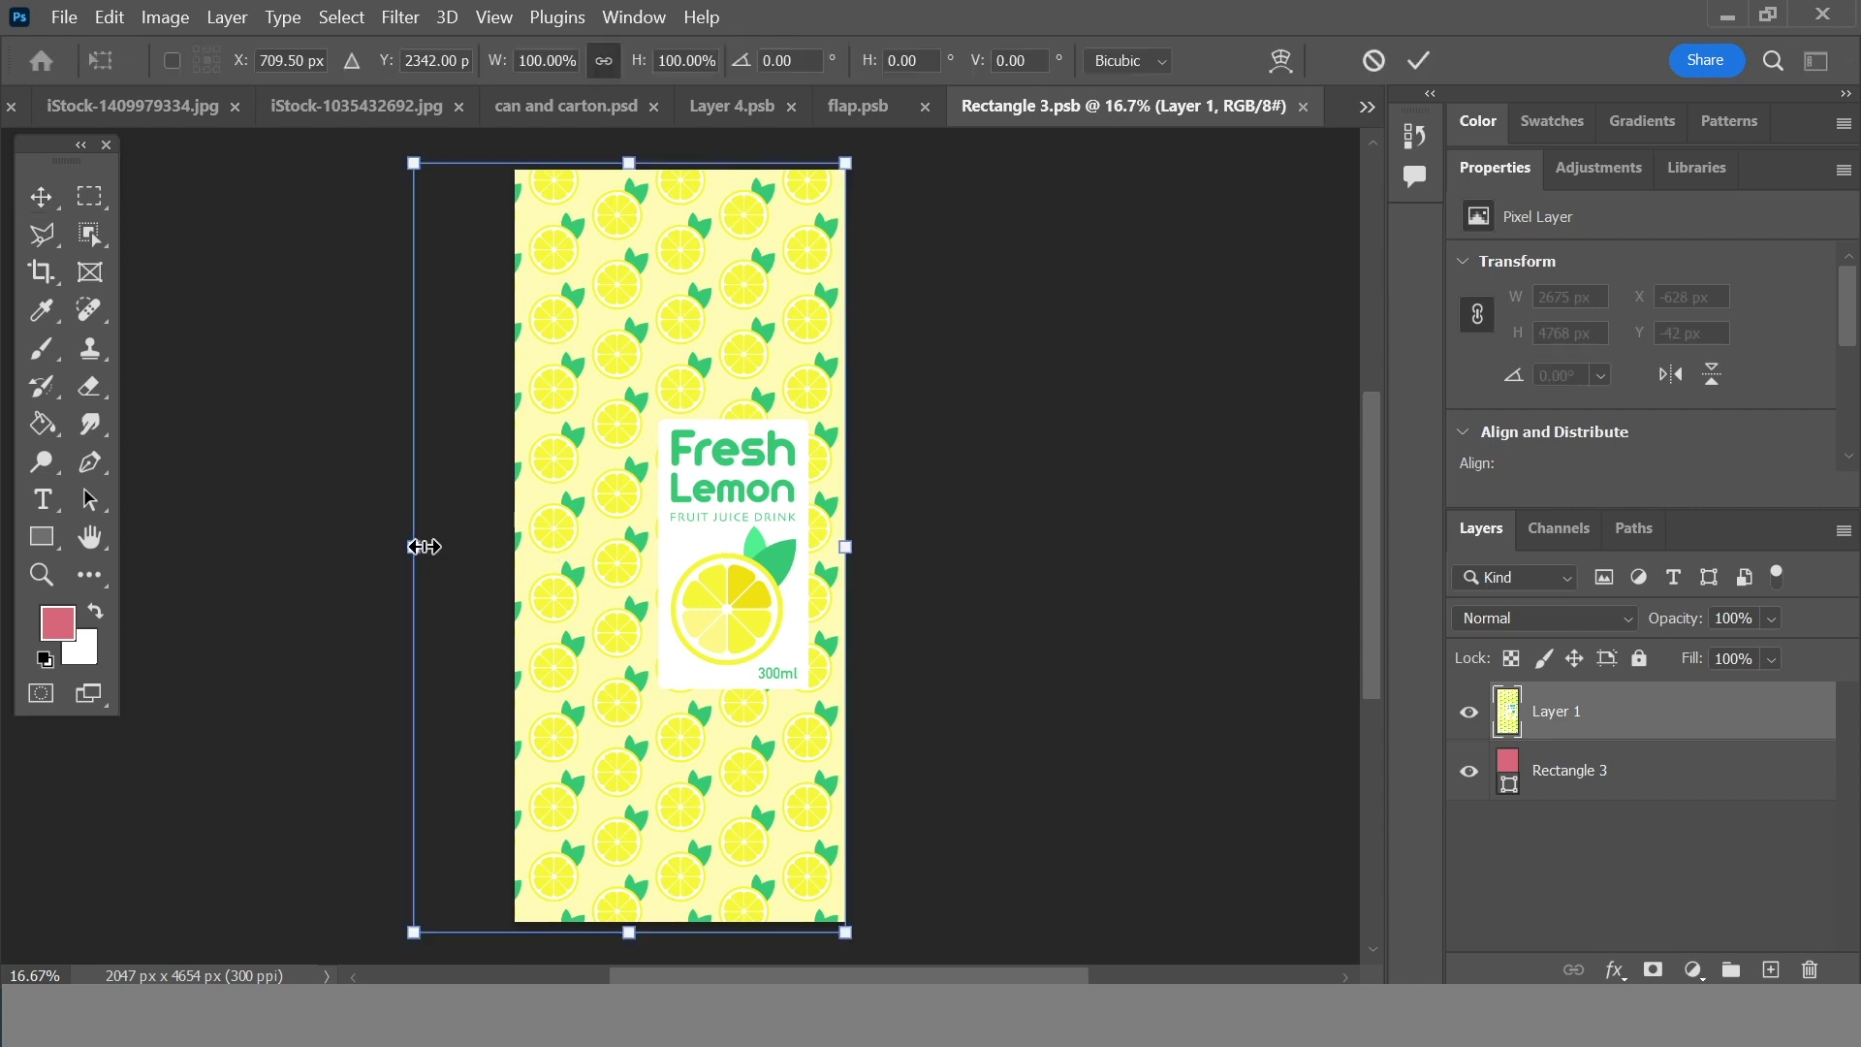
{"action": "left_click_drag", "start_coordinate": [414, 546], "coordinate": [465, 549]}
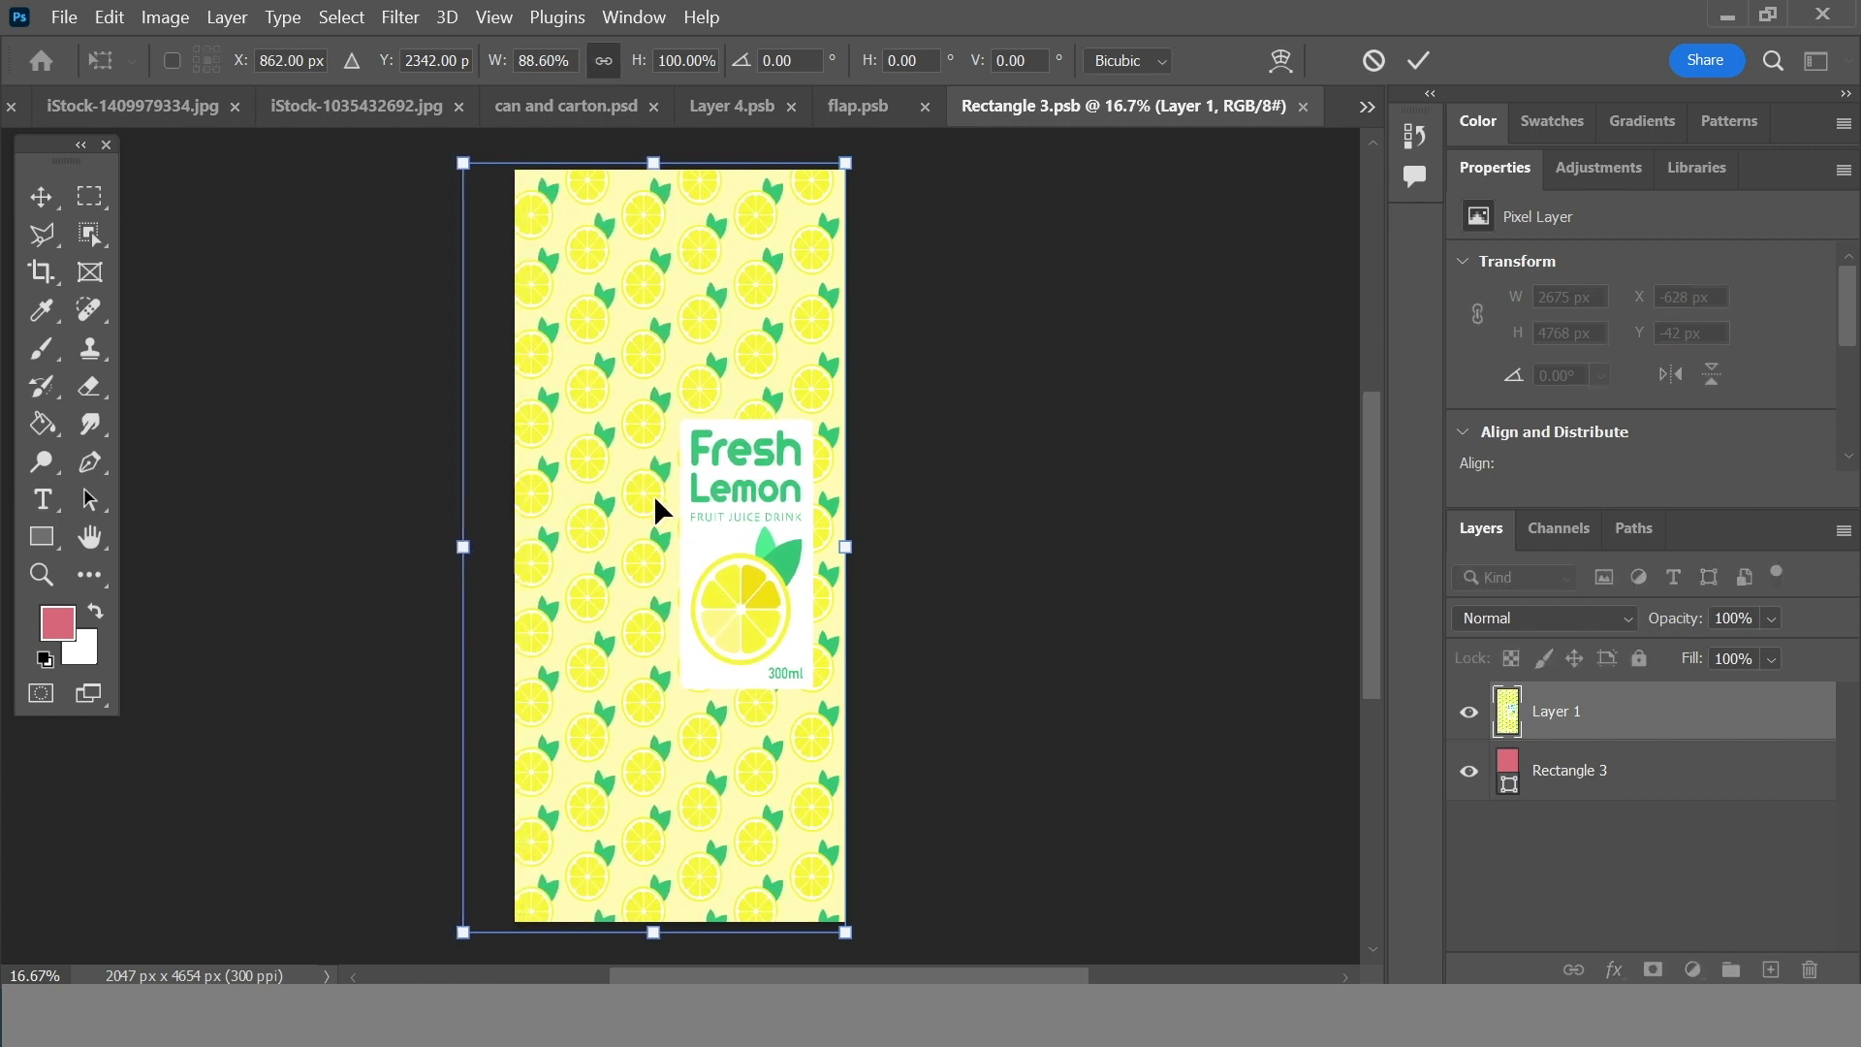
{"action": "key", "text": "Return"}
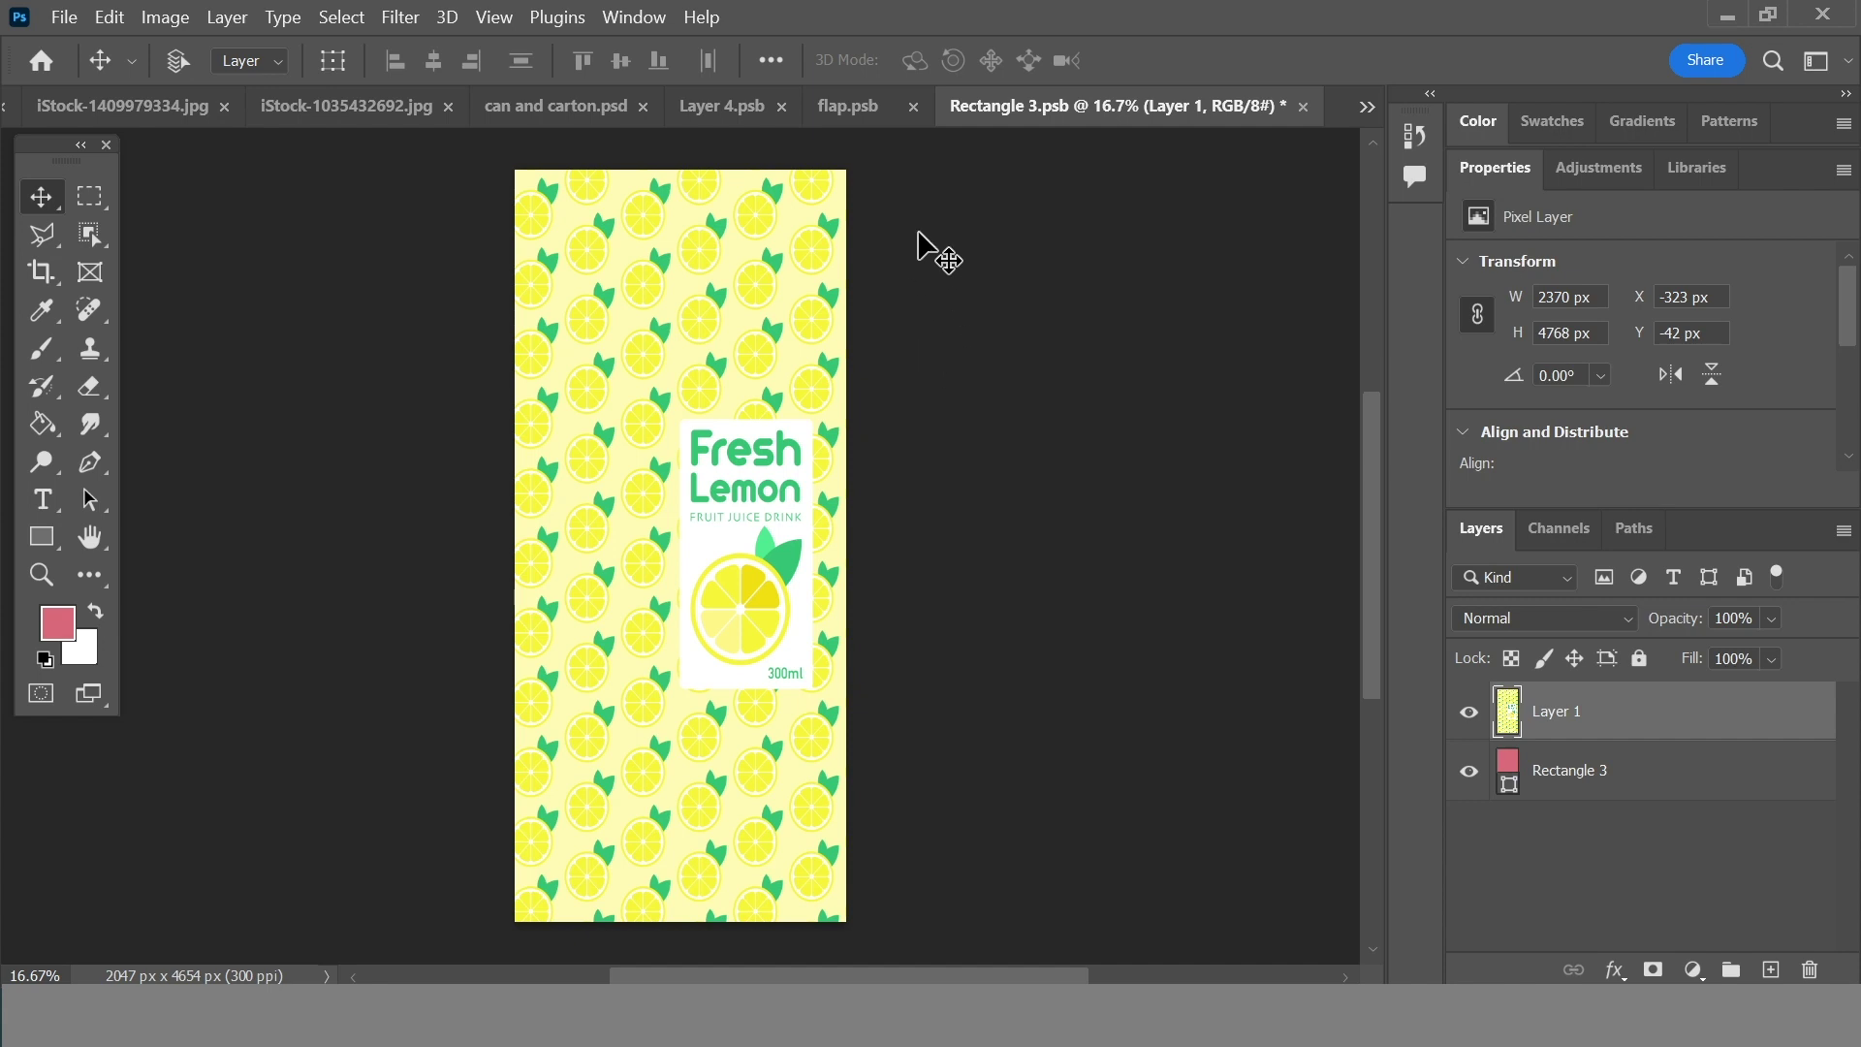
{"action": "key", "text": "ctrl+s"}
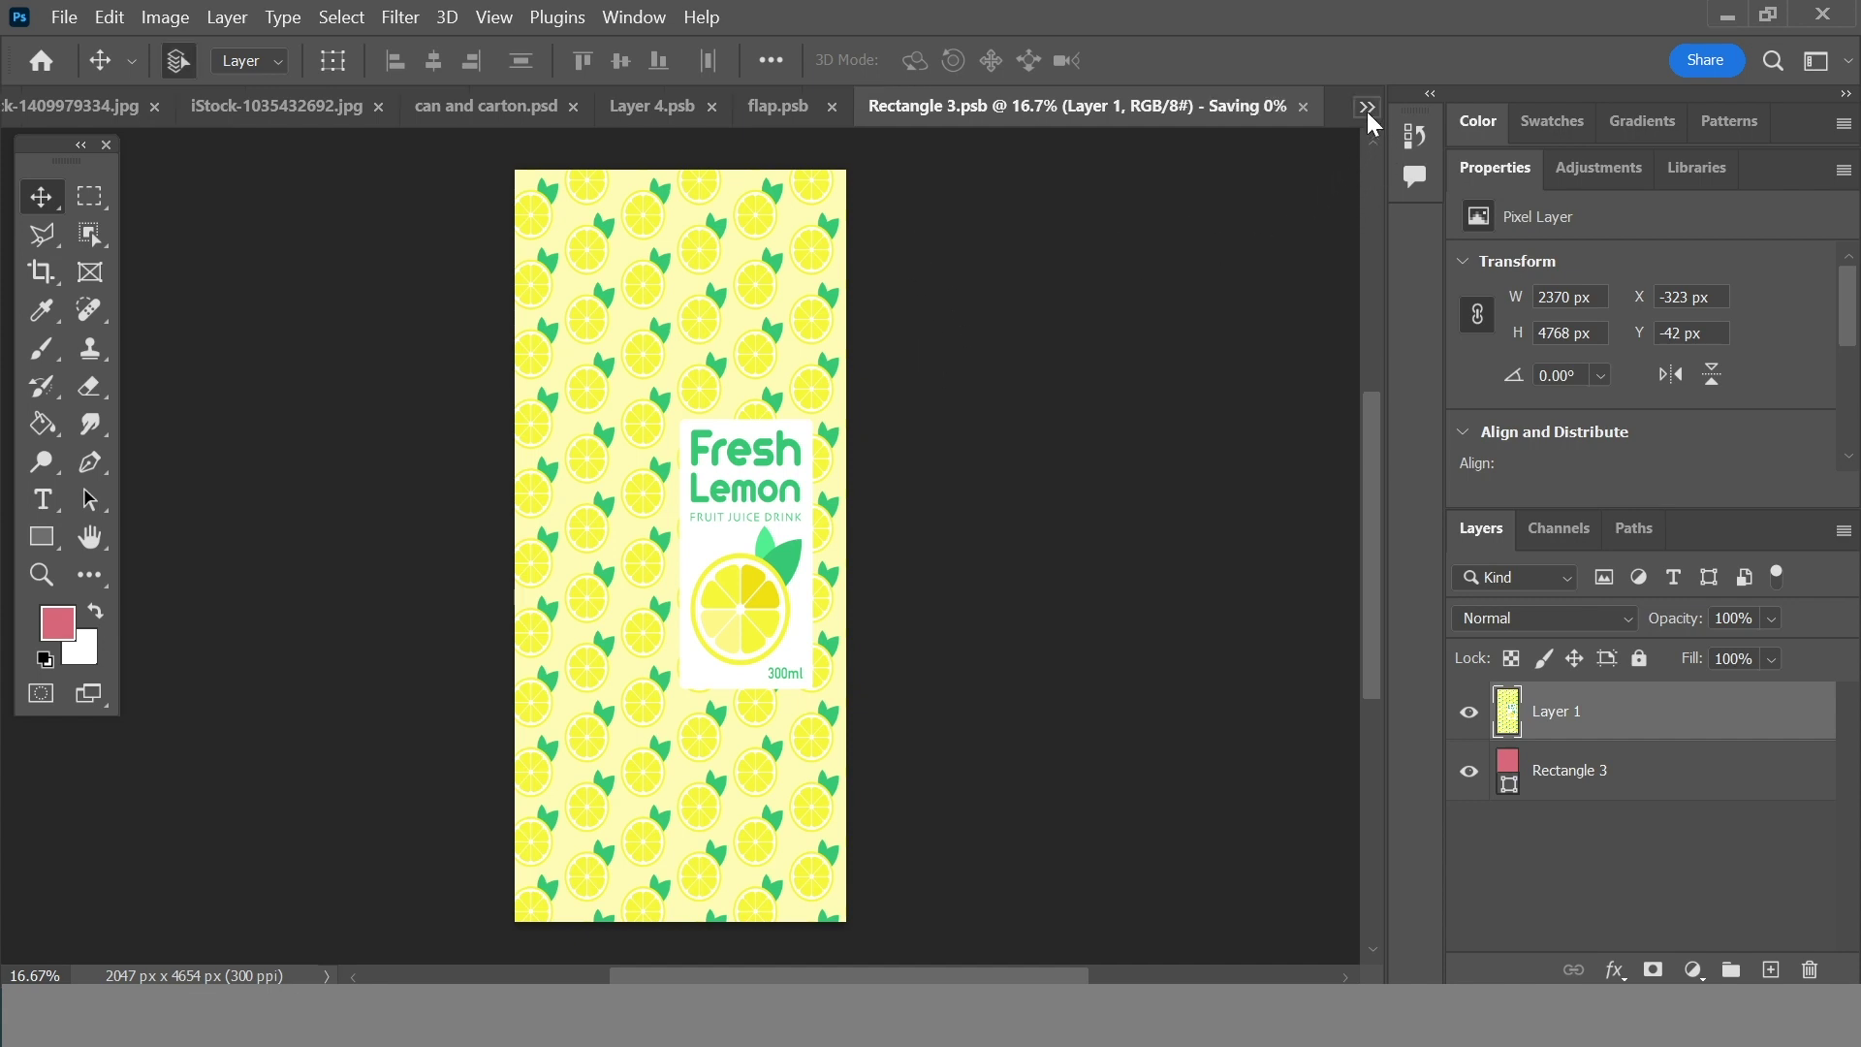
{"action": "left_click", "coordinate": [1366, 108]}
- Switch back to melon can mock up.psd and select the silver can photo Layer 0
{"action": "left_click", "coordinate": [1411, 117]}
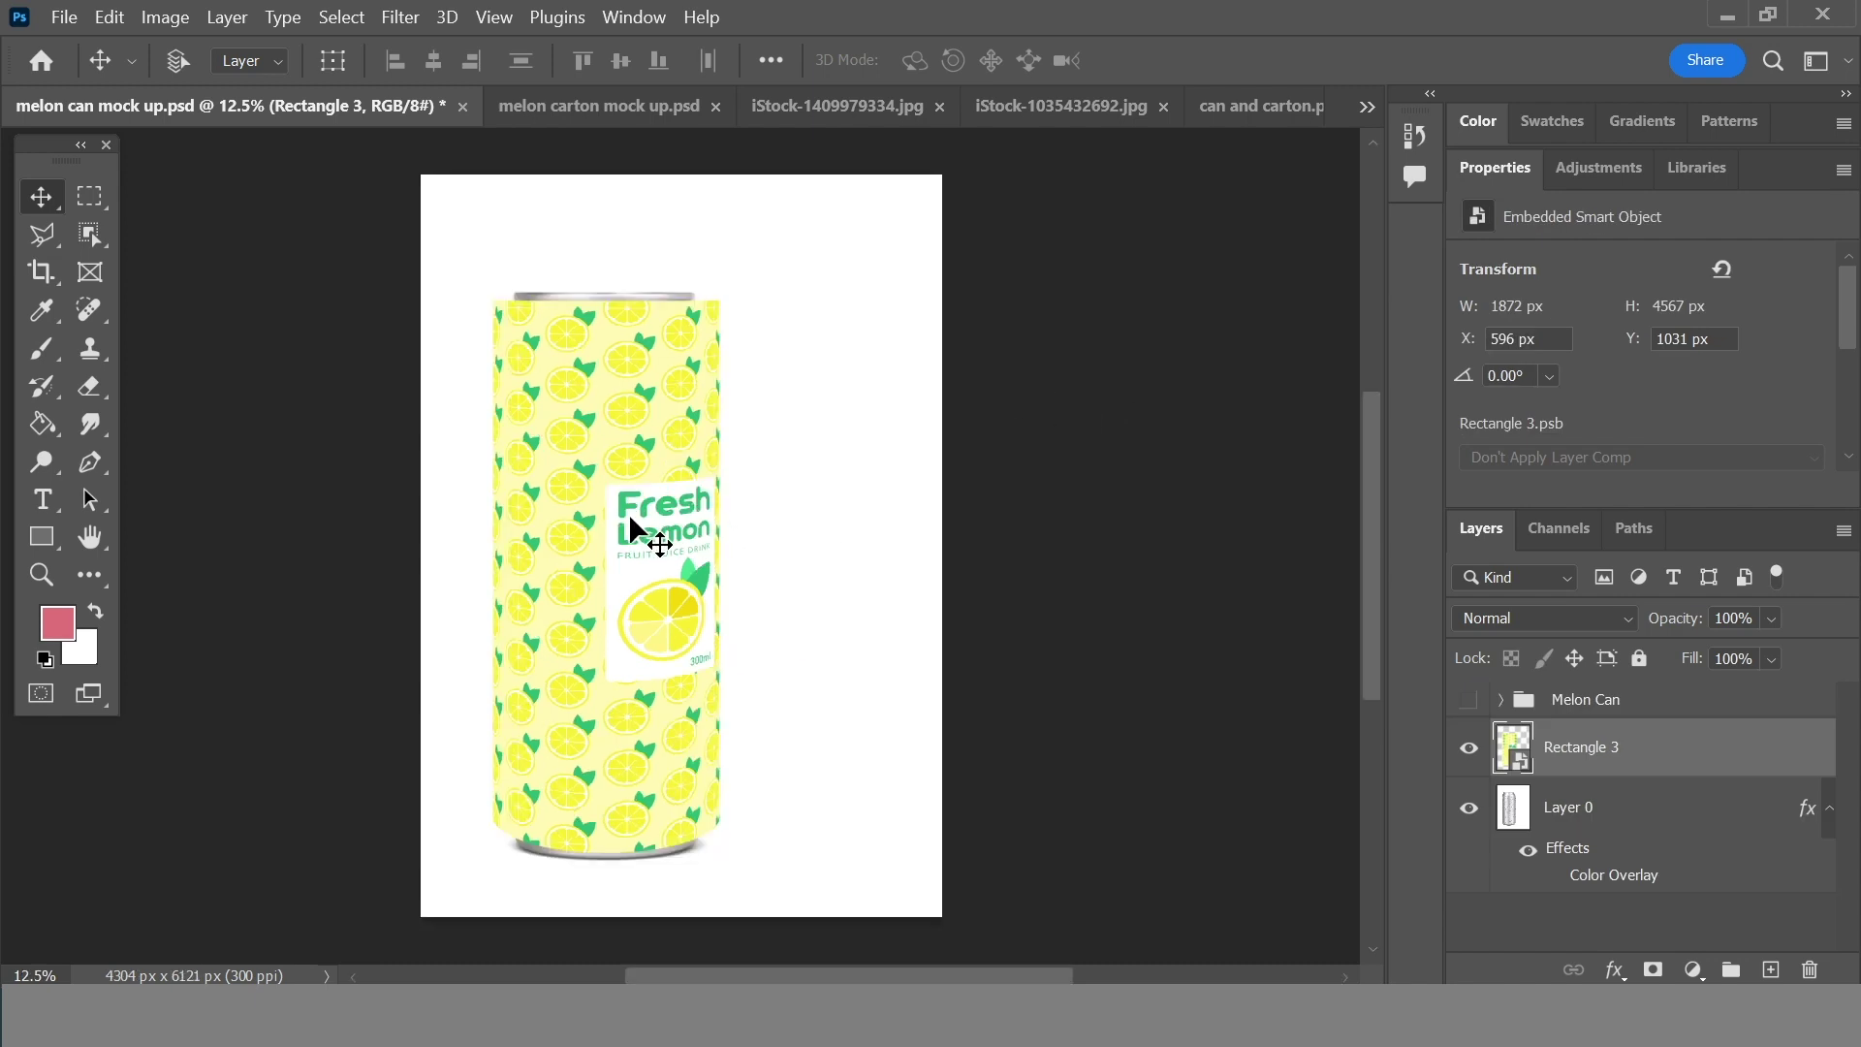
{"action": "left_click", "coordinate": [1515, 823]}
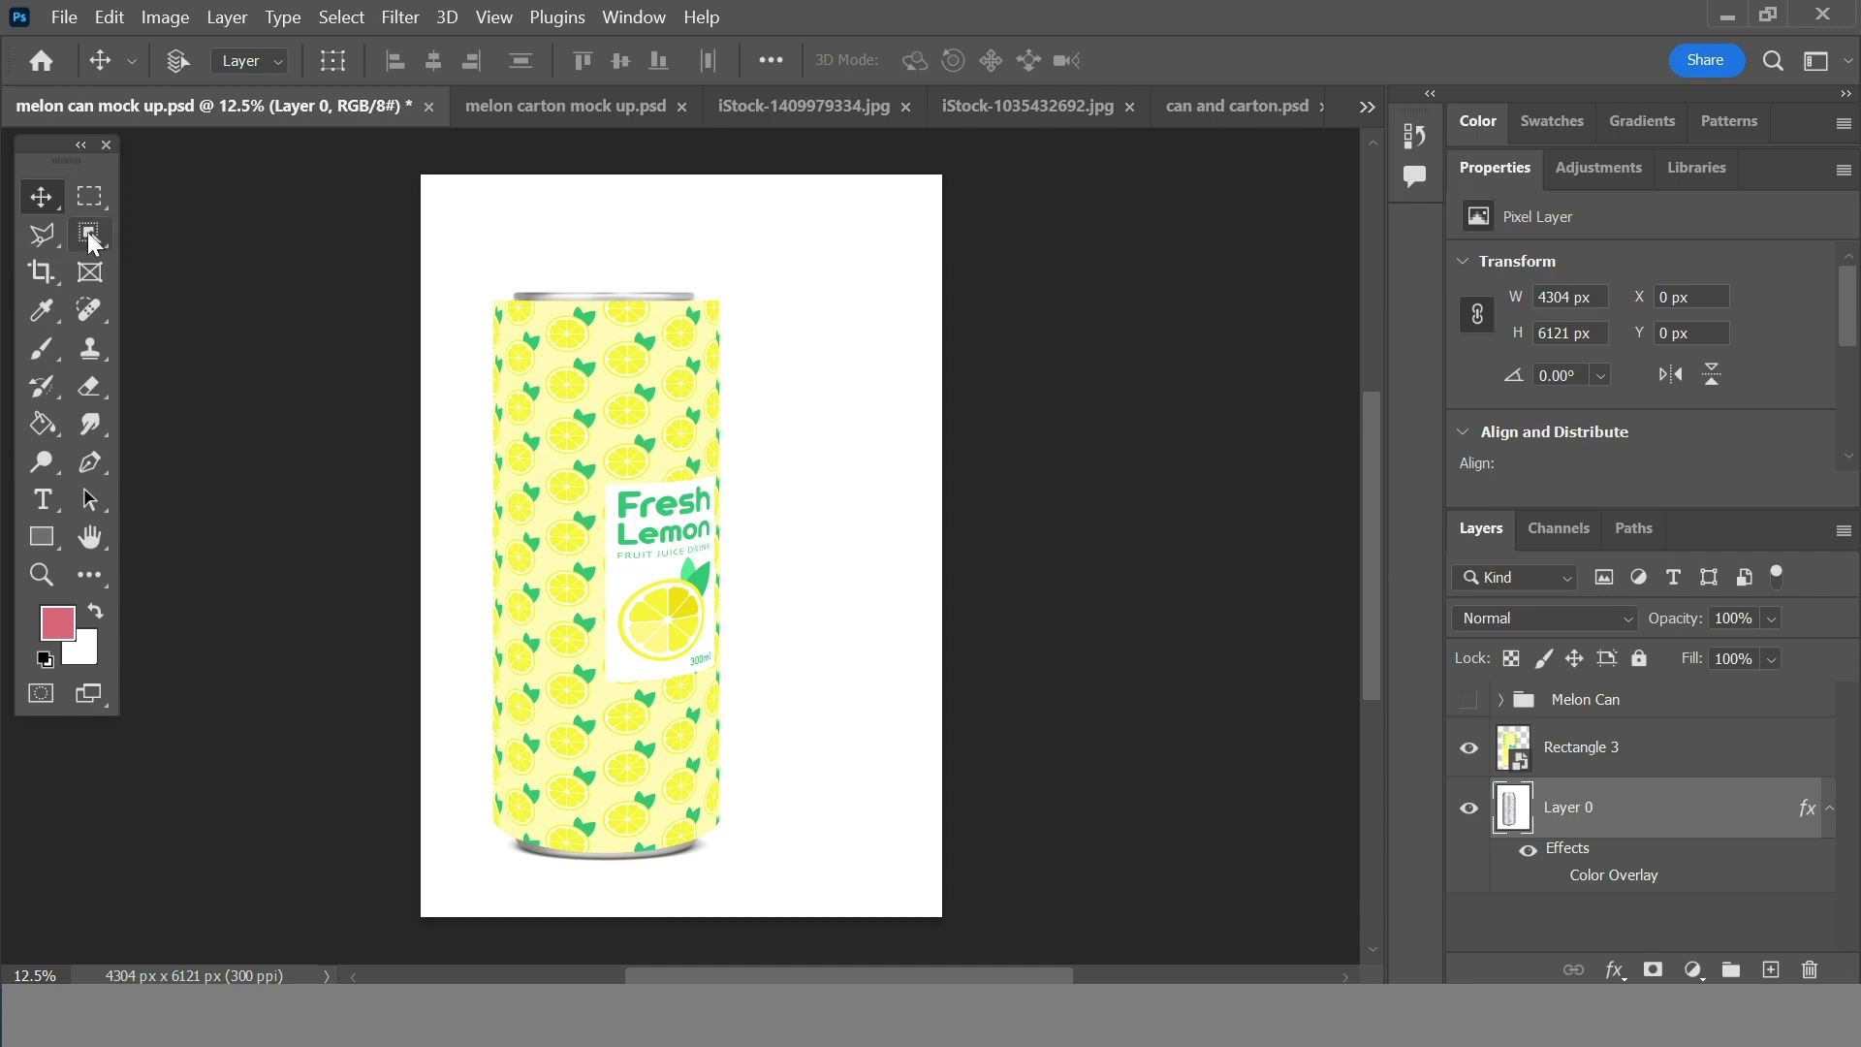
- Hide Rectangle 3 and select the silver can with the Object Selection tool
{"action": "left_click", "coordinate": [1470, 748]}
{"action": "left_click", "coordinate": [90, 235]}
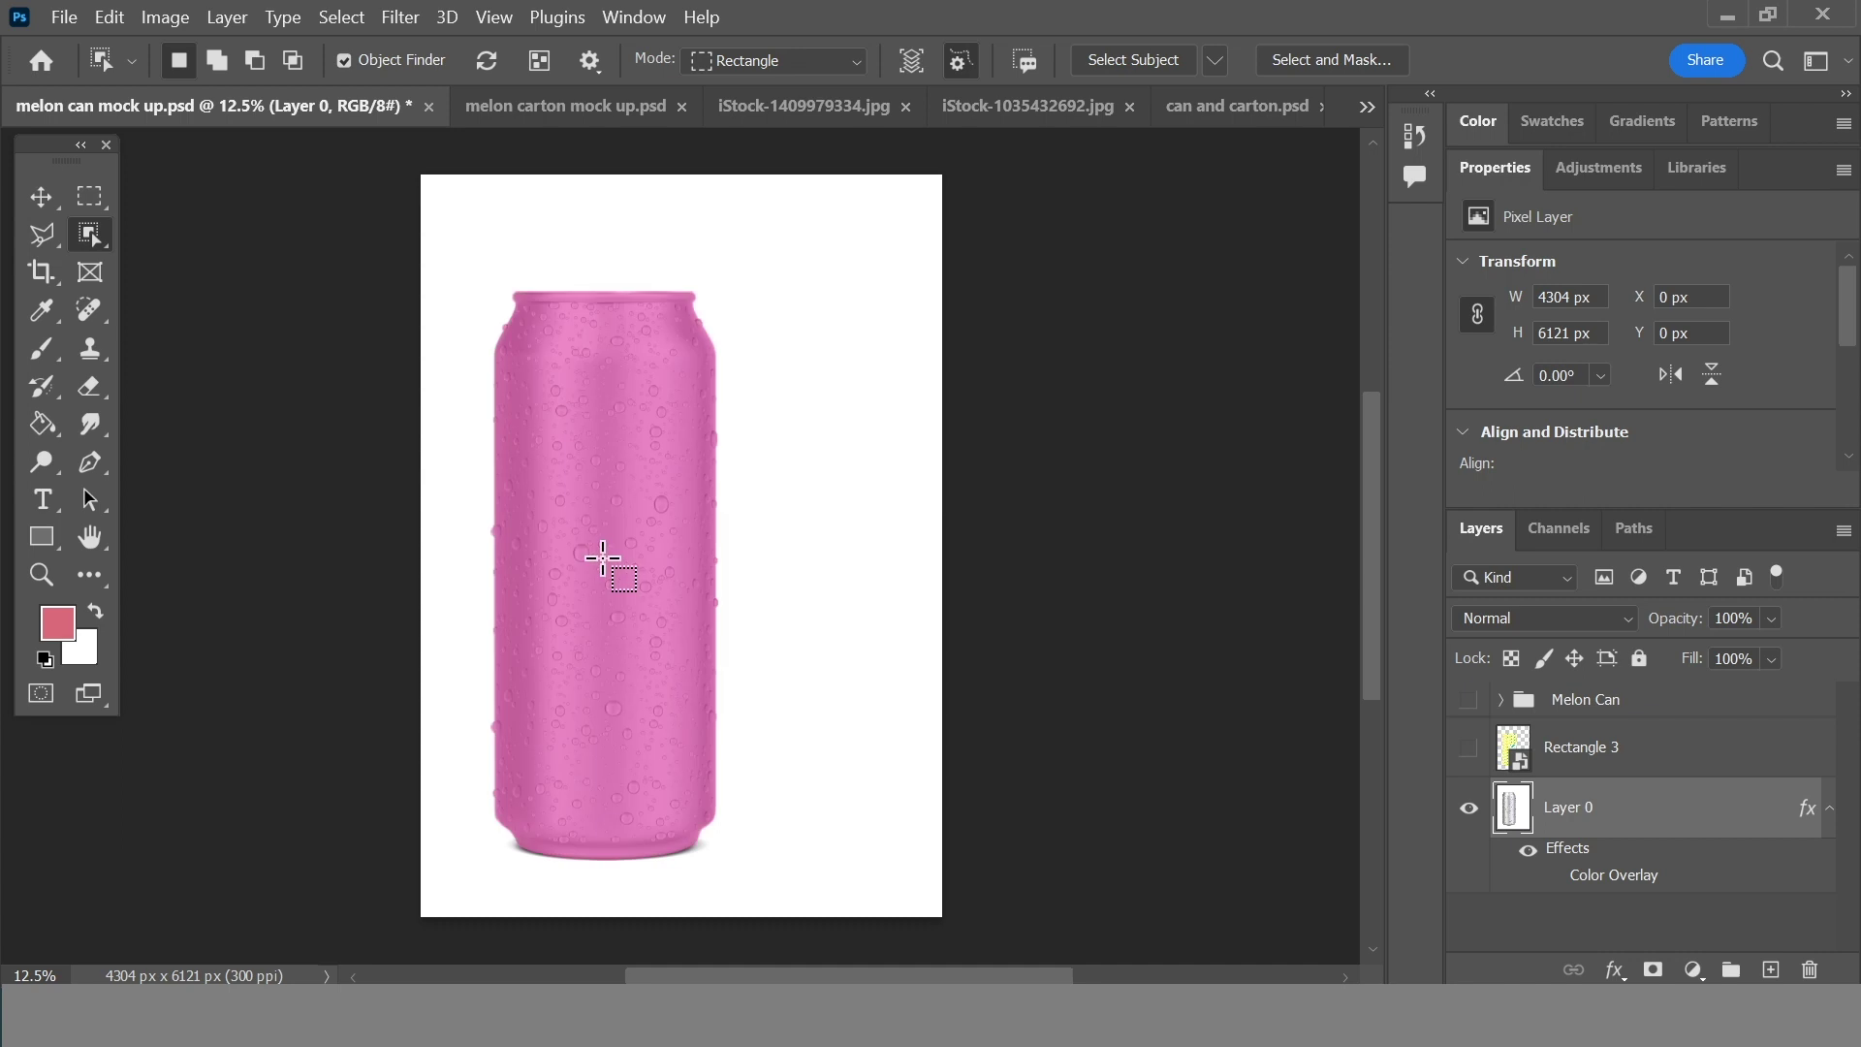
{"action": "left_click", "coordinate": [694, 591]}
{"action": "left_click", "coordinate": [603, 533]}
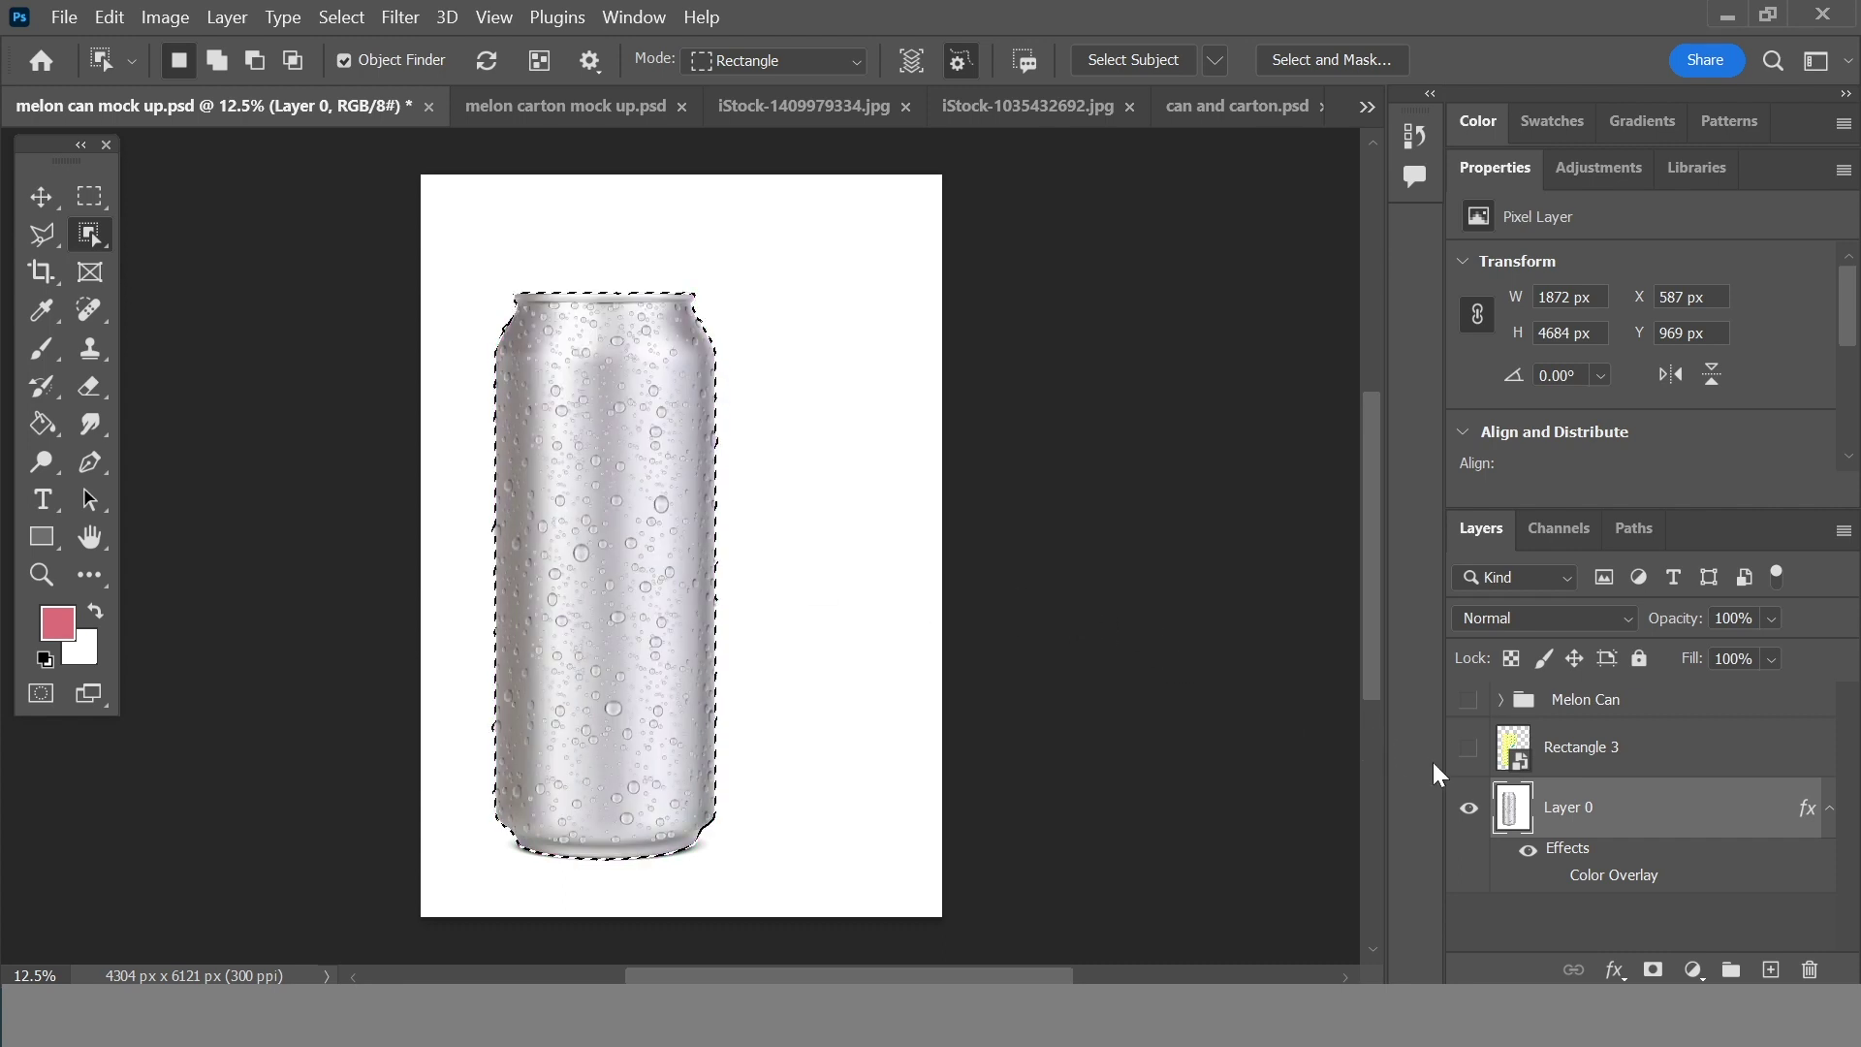
- Show Rectangle 3 again and add a layer mask from the can selection
{"action": "left_click", "coordinate": [1469, 748]}
{"action": "left_click", "coordinate": [1595, 749]}
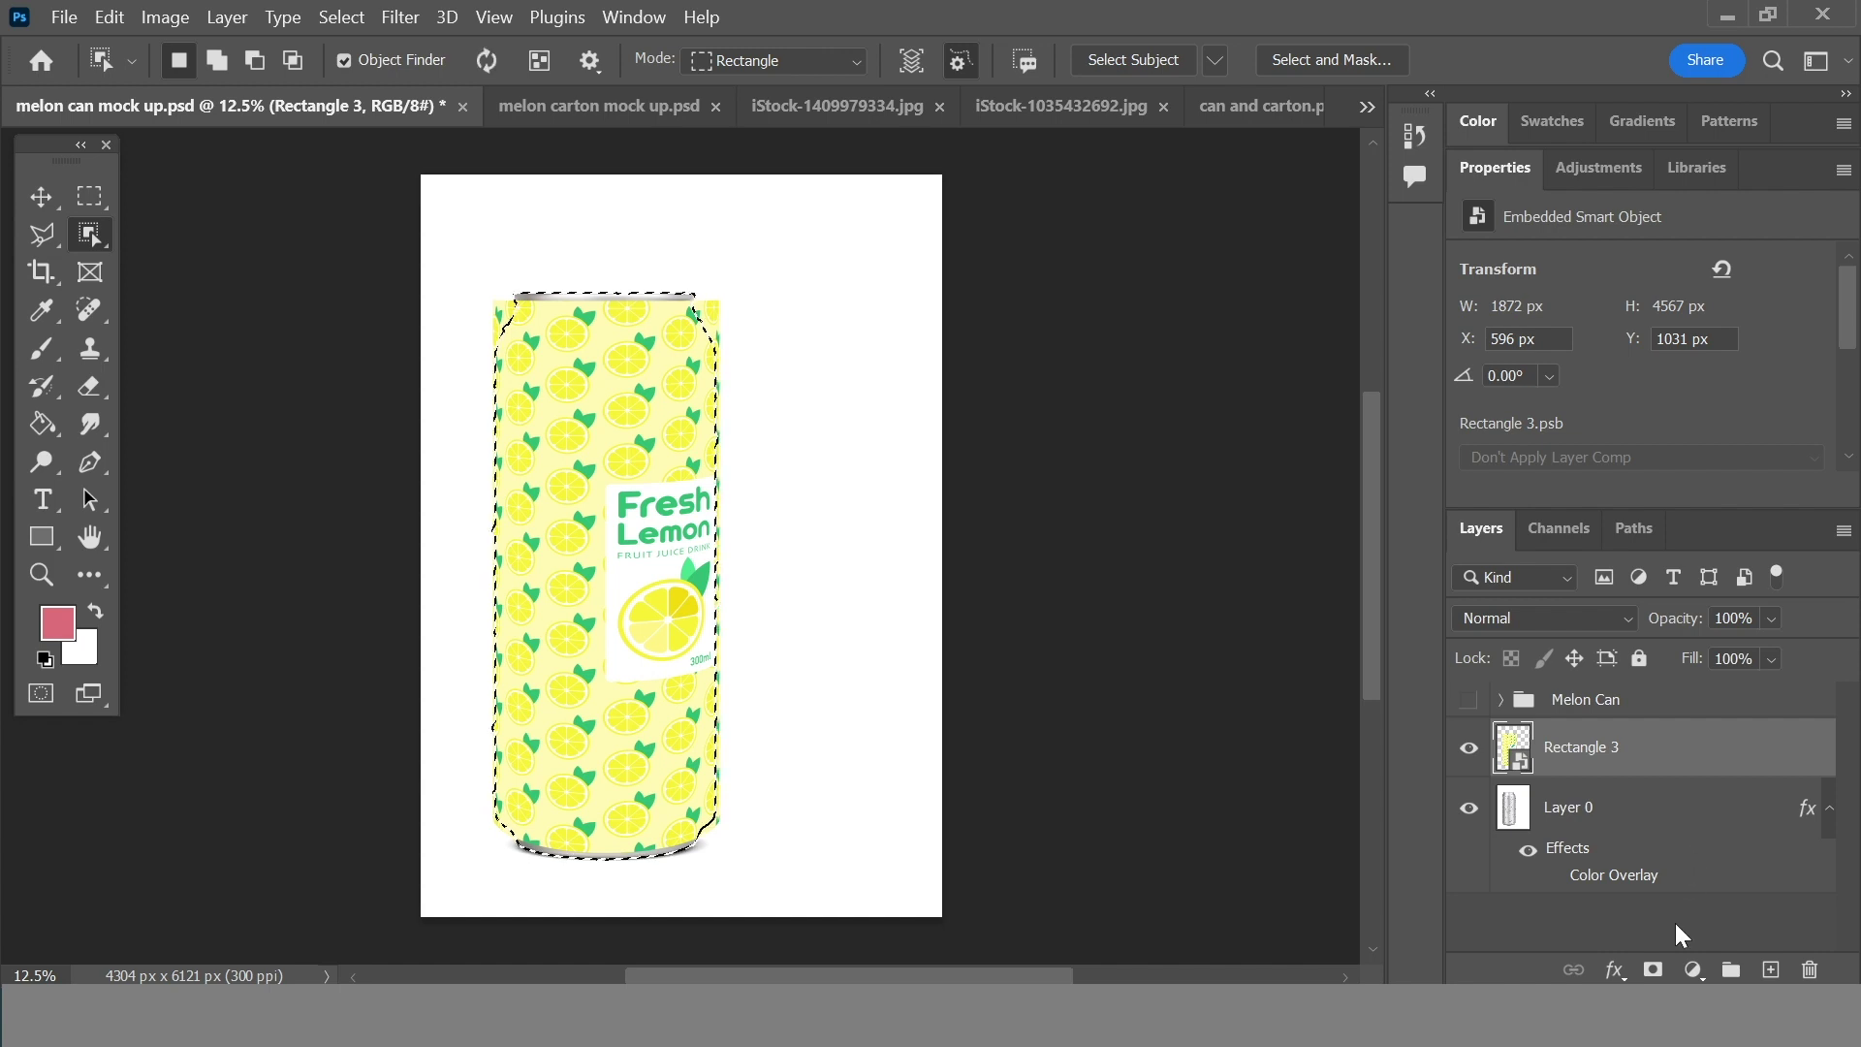
{"action": "left_click", "coordinate": [1654, 971]}
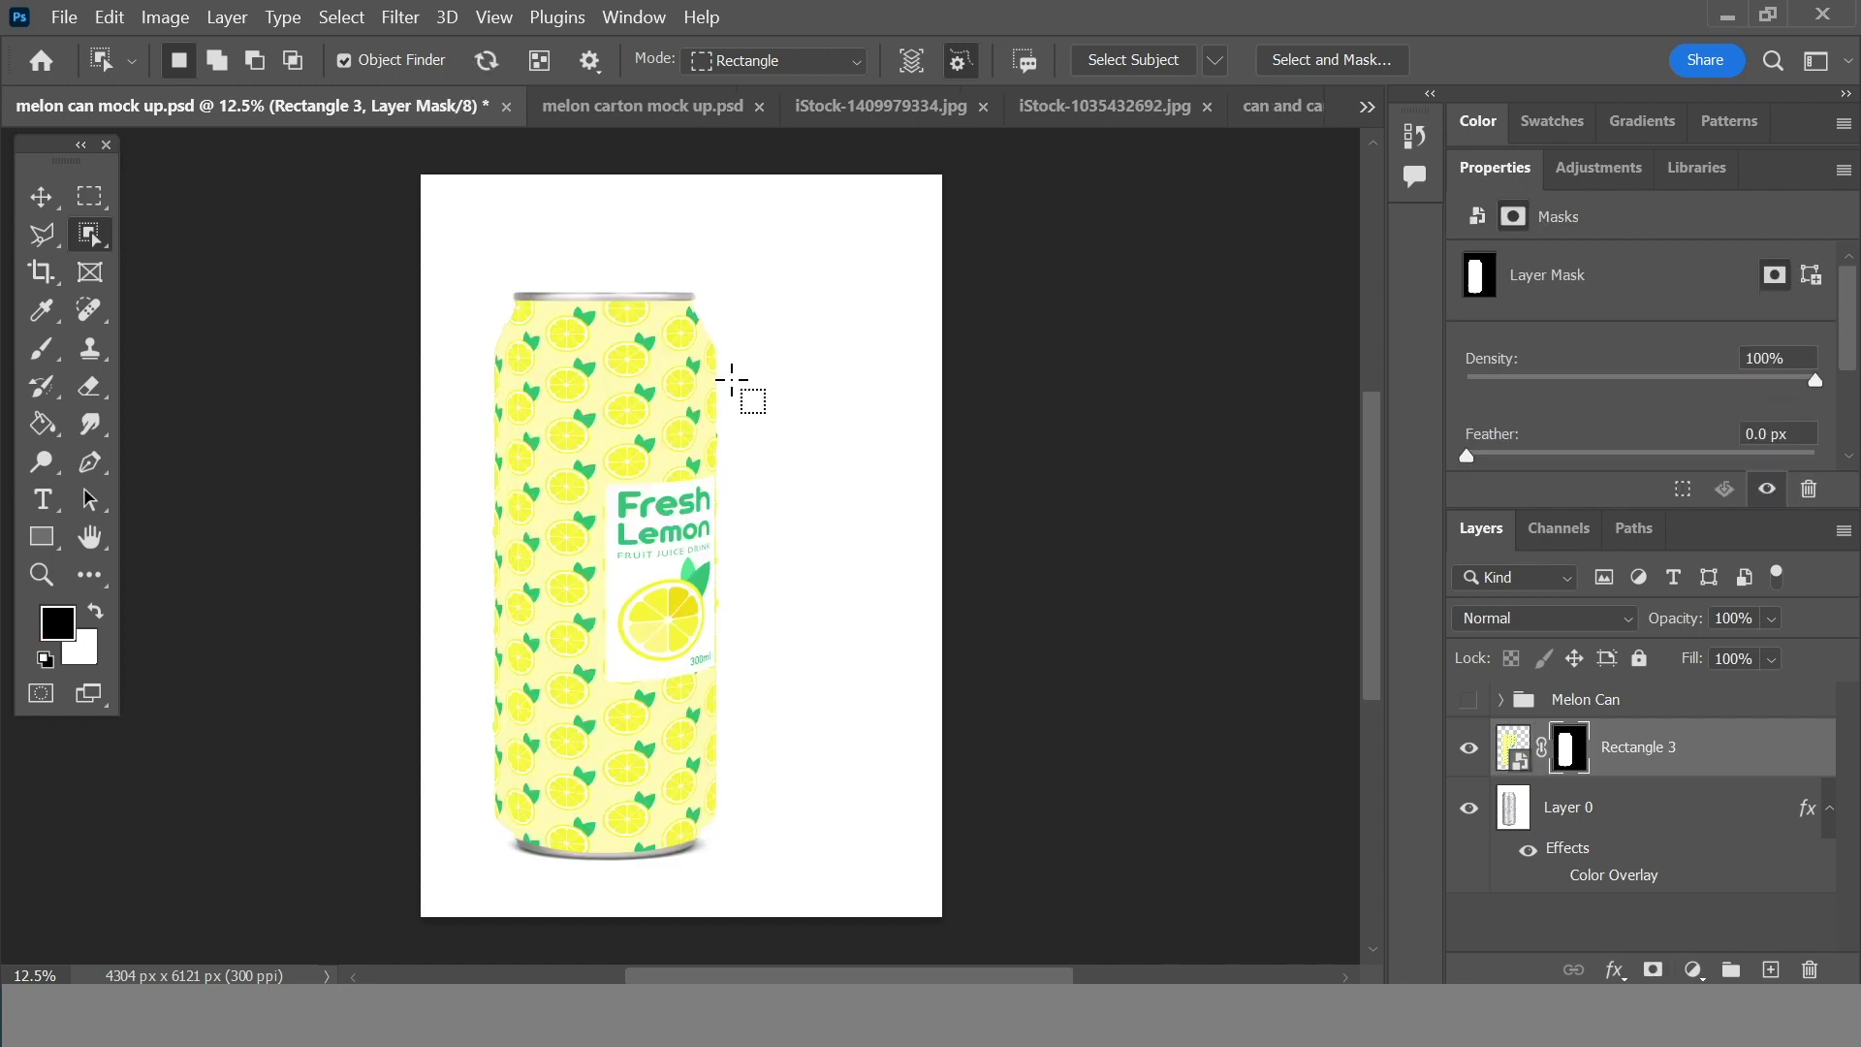
{"action": "left_click", "coordinate": [41, 196]}
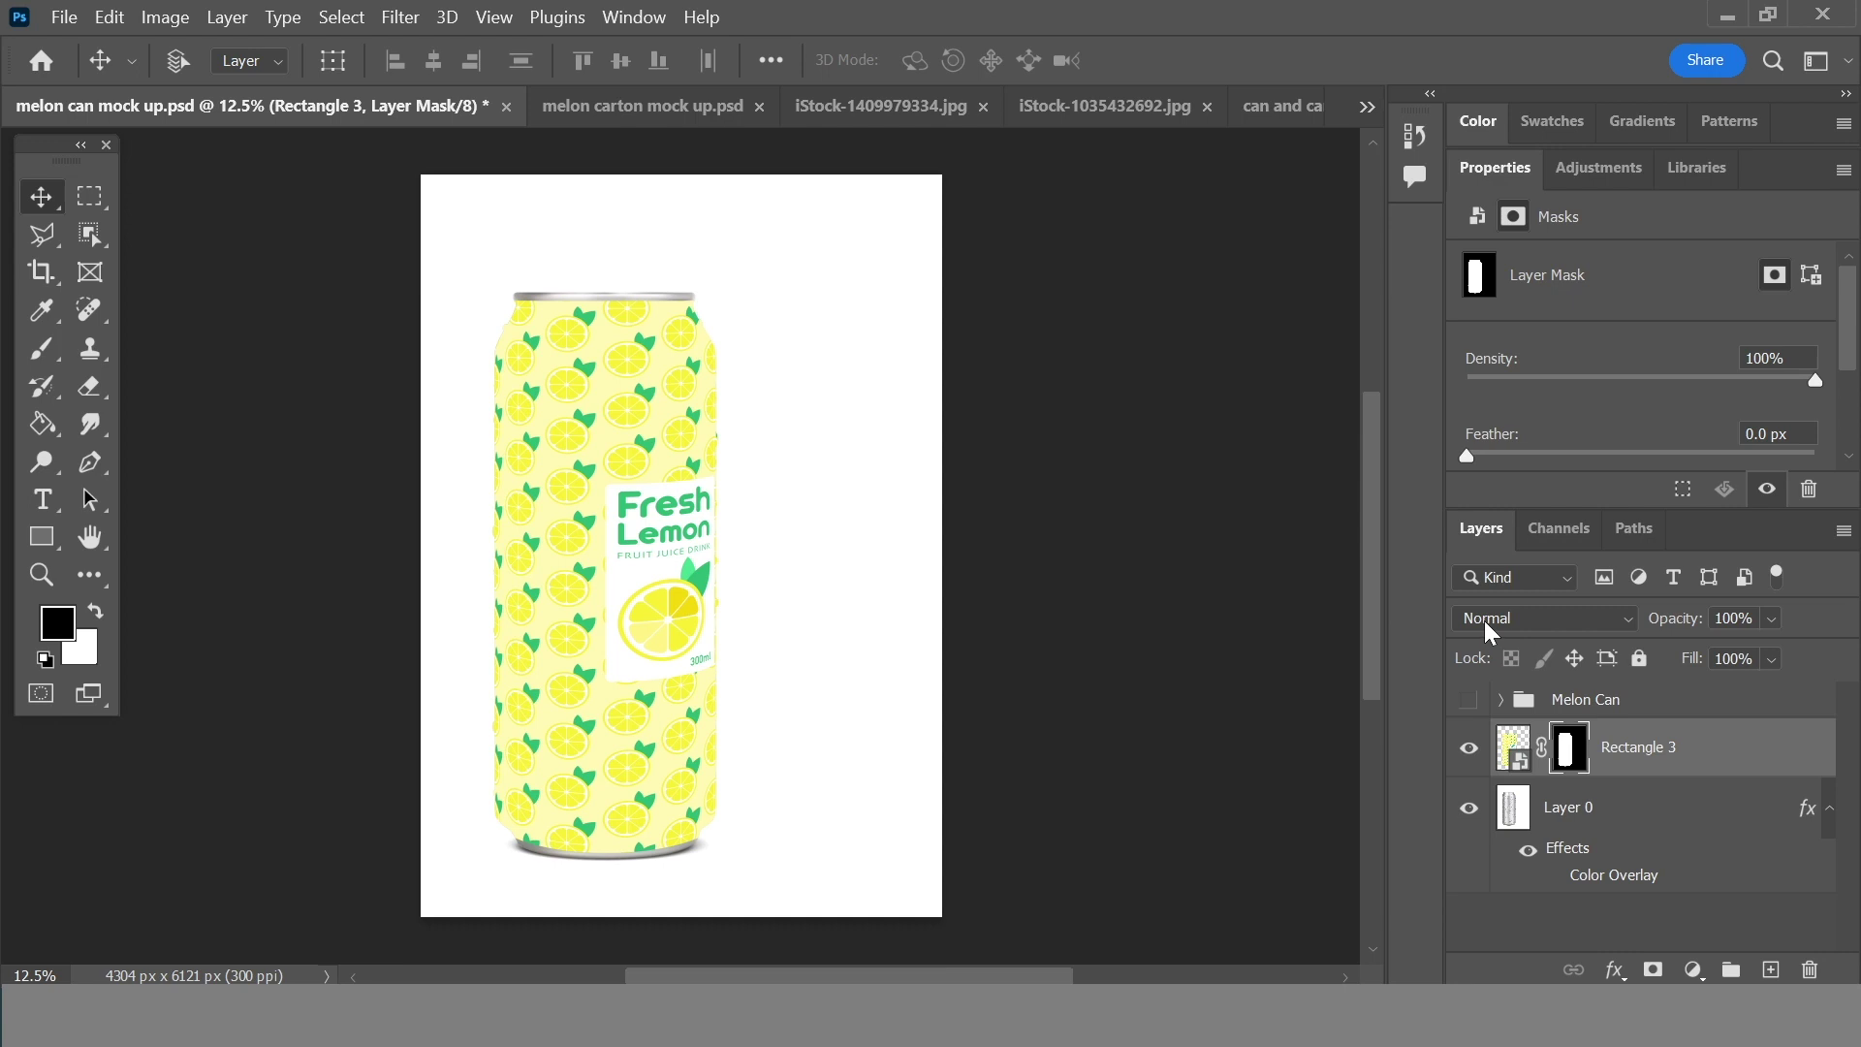
- Try Soft Light on Rectangle 3, then settle on the Multiply blend mode
{"action": "left_click", "coordinate": [1544, 620]}
{"action": "left_click", "coordinate": [1544, 628]}
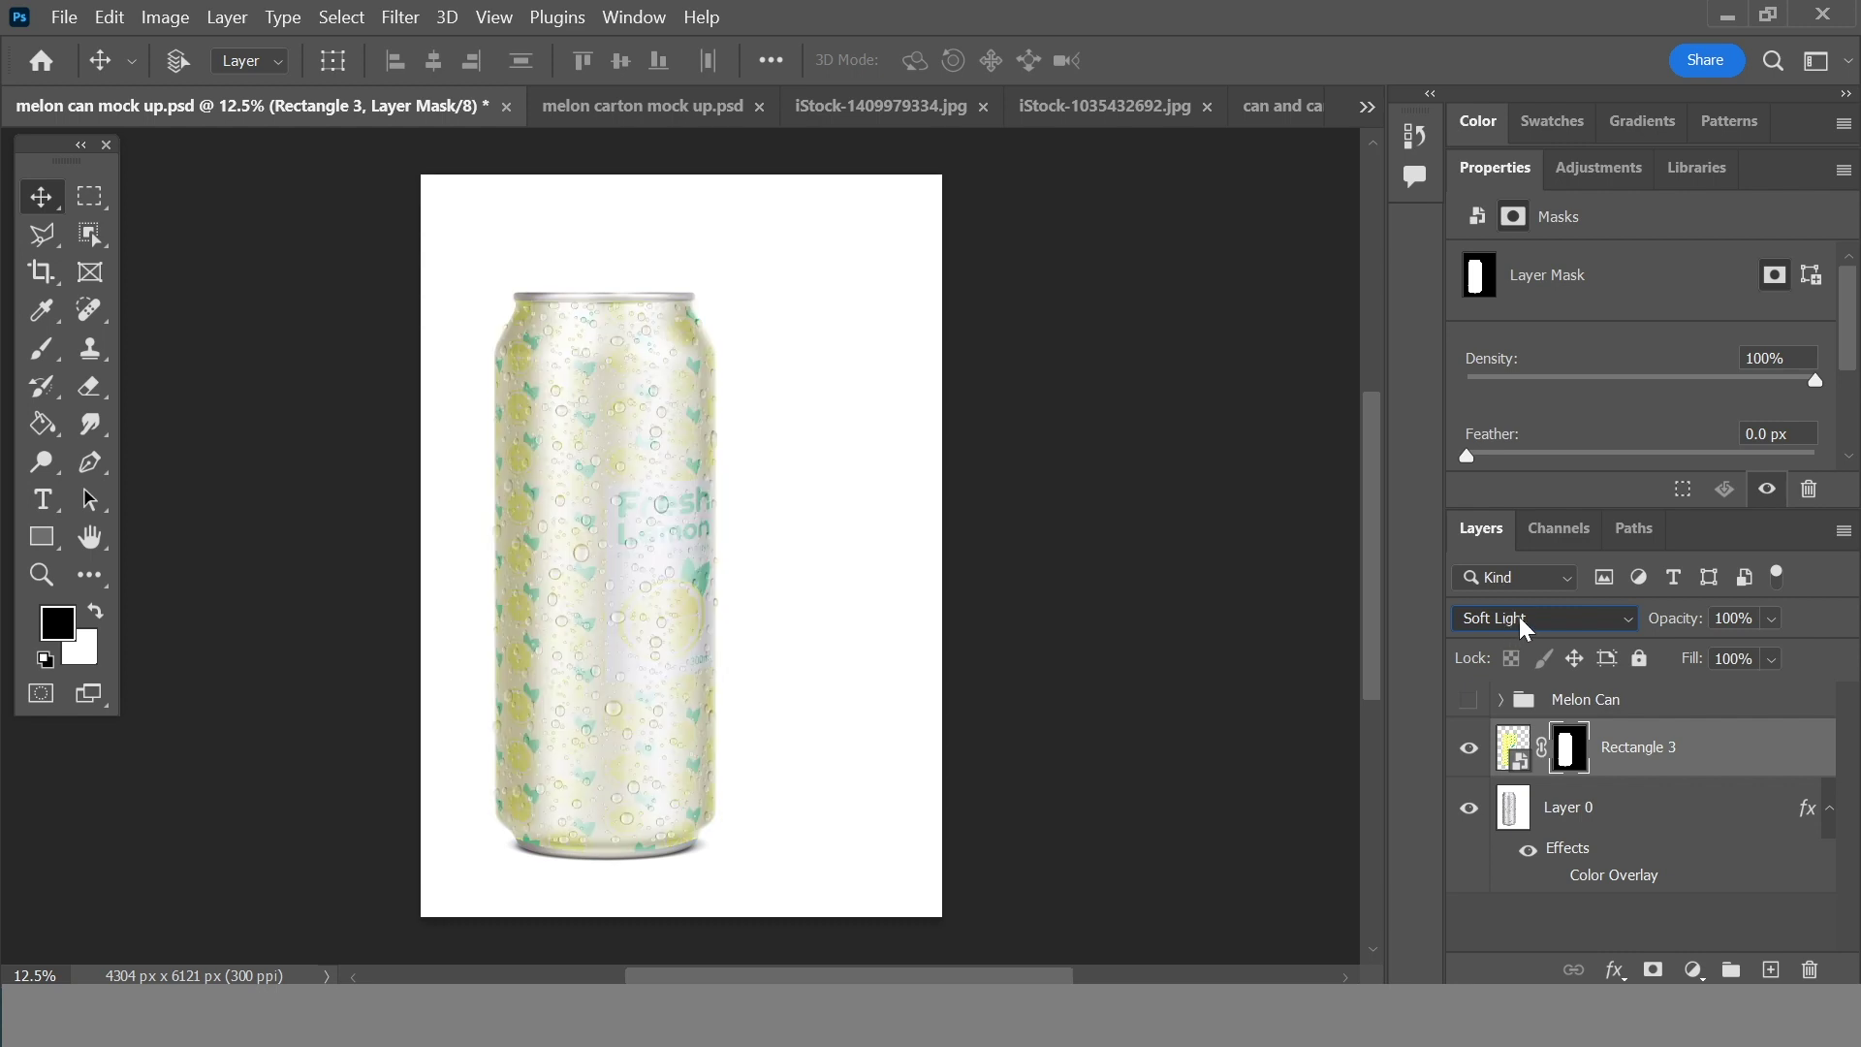
{"action": "left_click", "coordinate": [1543, 620]}
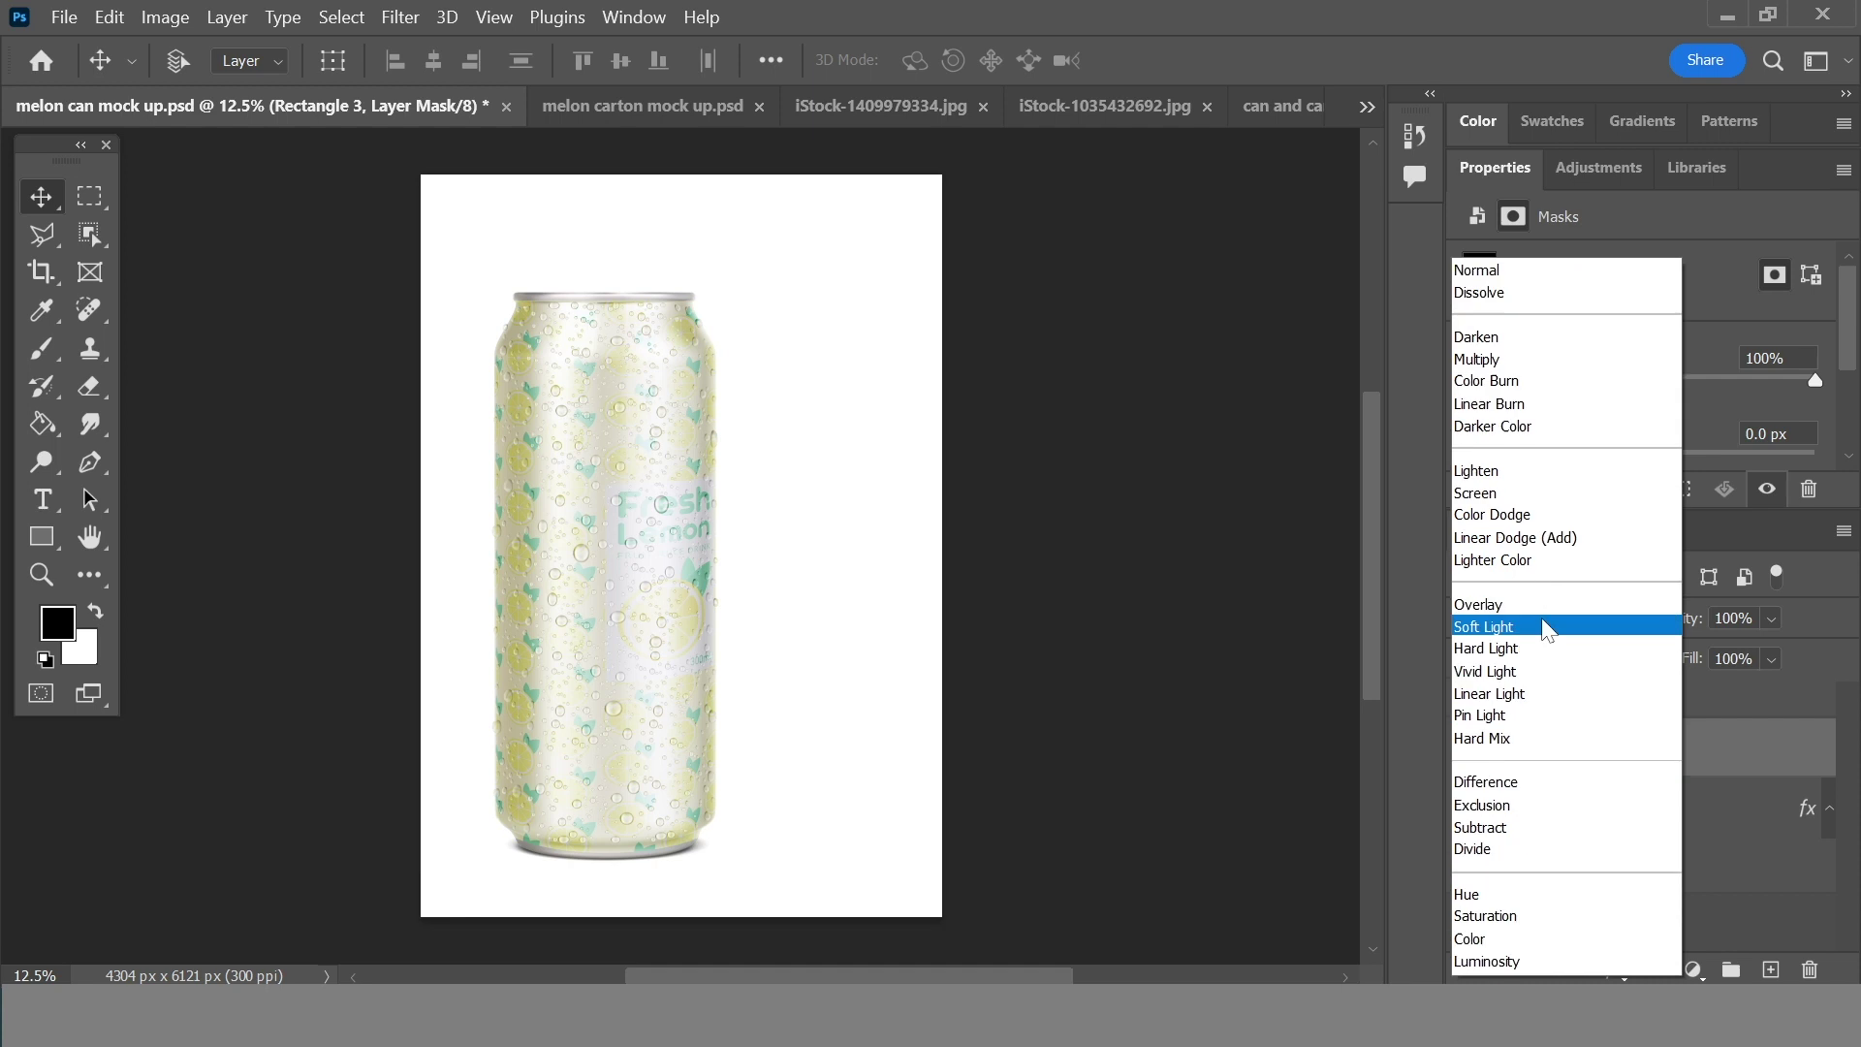
{"action": "left_click", "coordinate": [1483, 360]}
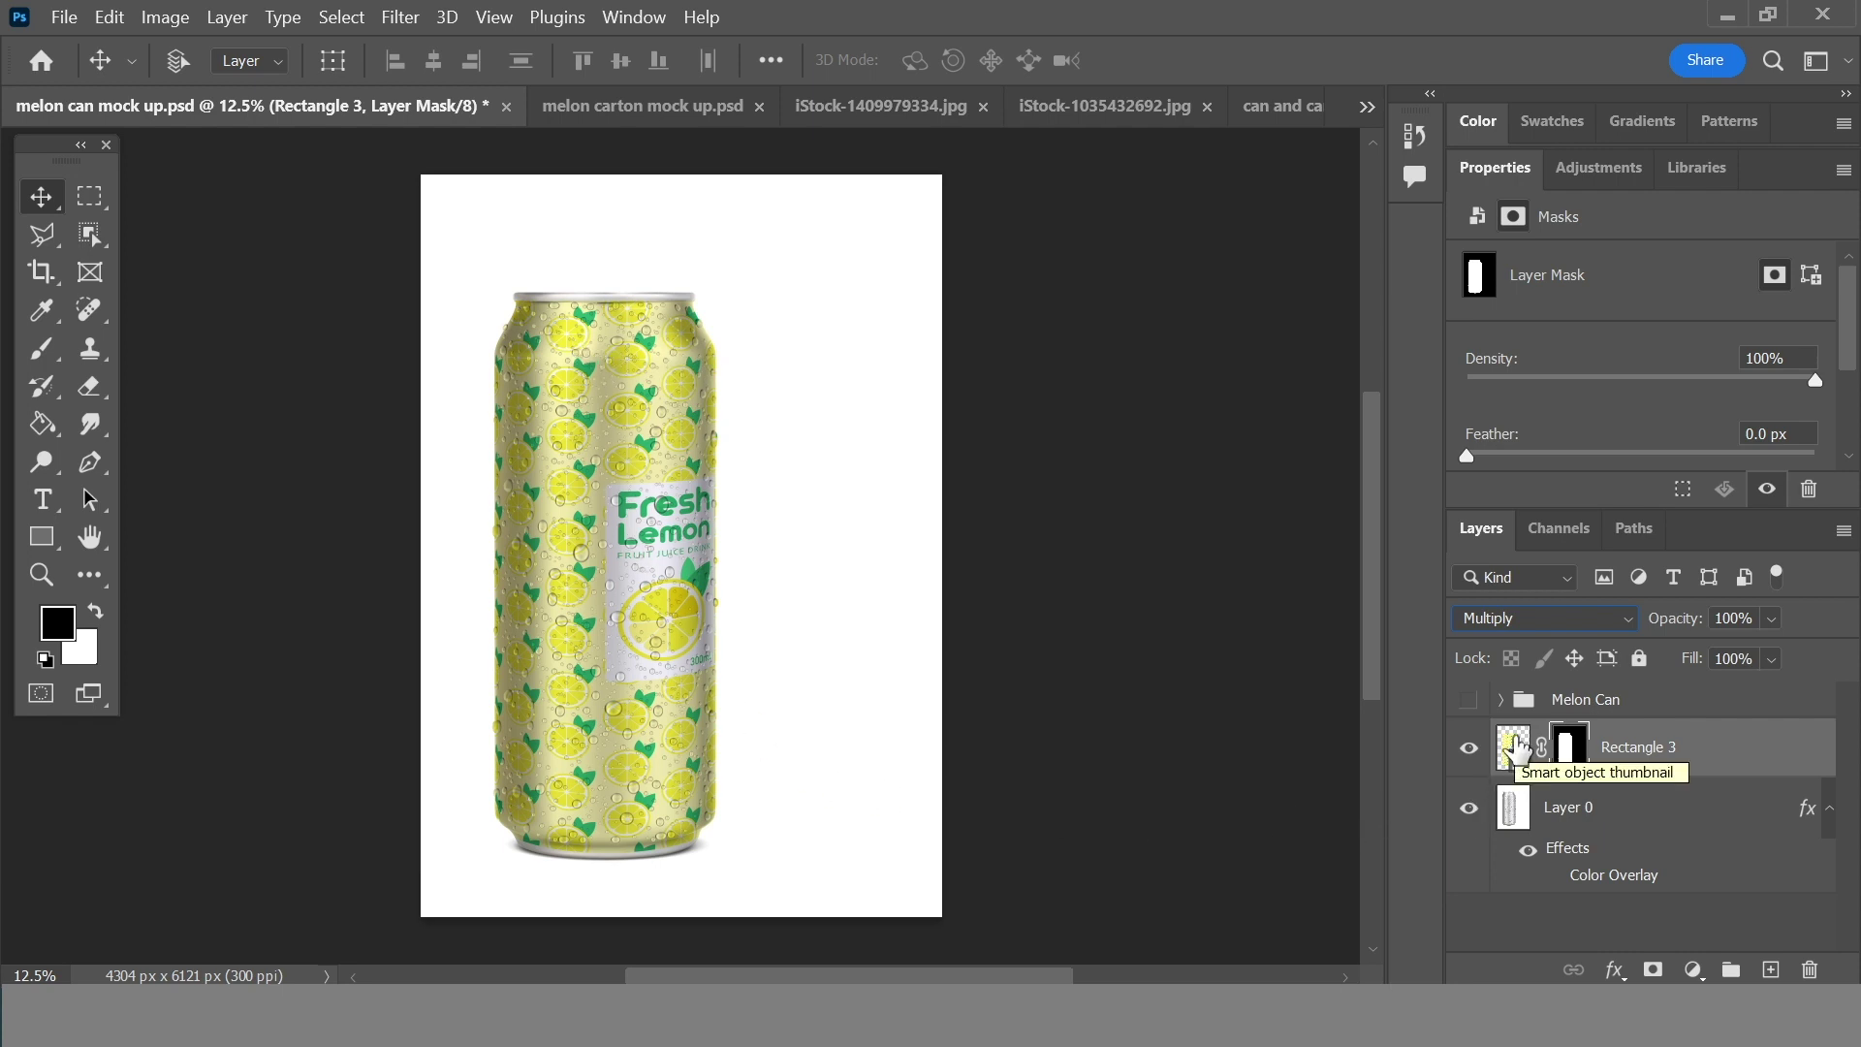
- In Rectangle 3's Blending Options, split the Underlying Layer white slider at 236/255
{"action": "right_click", "coordinate": [1750, 749]}
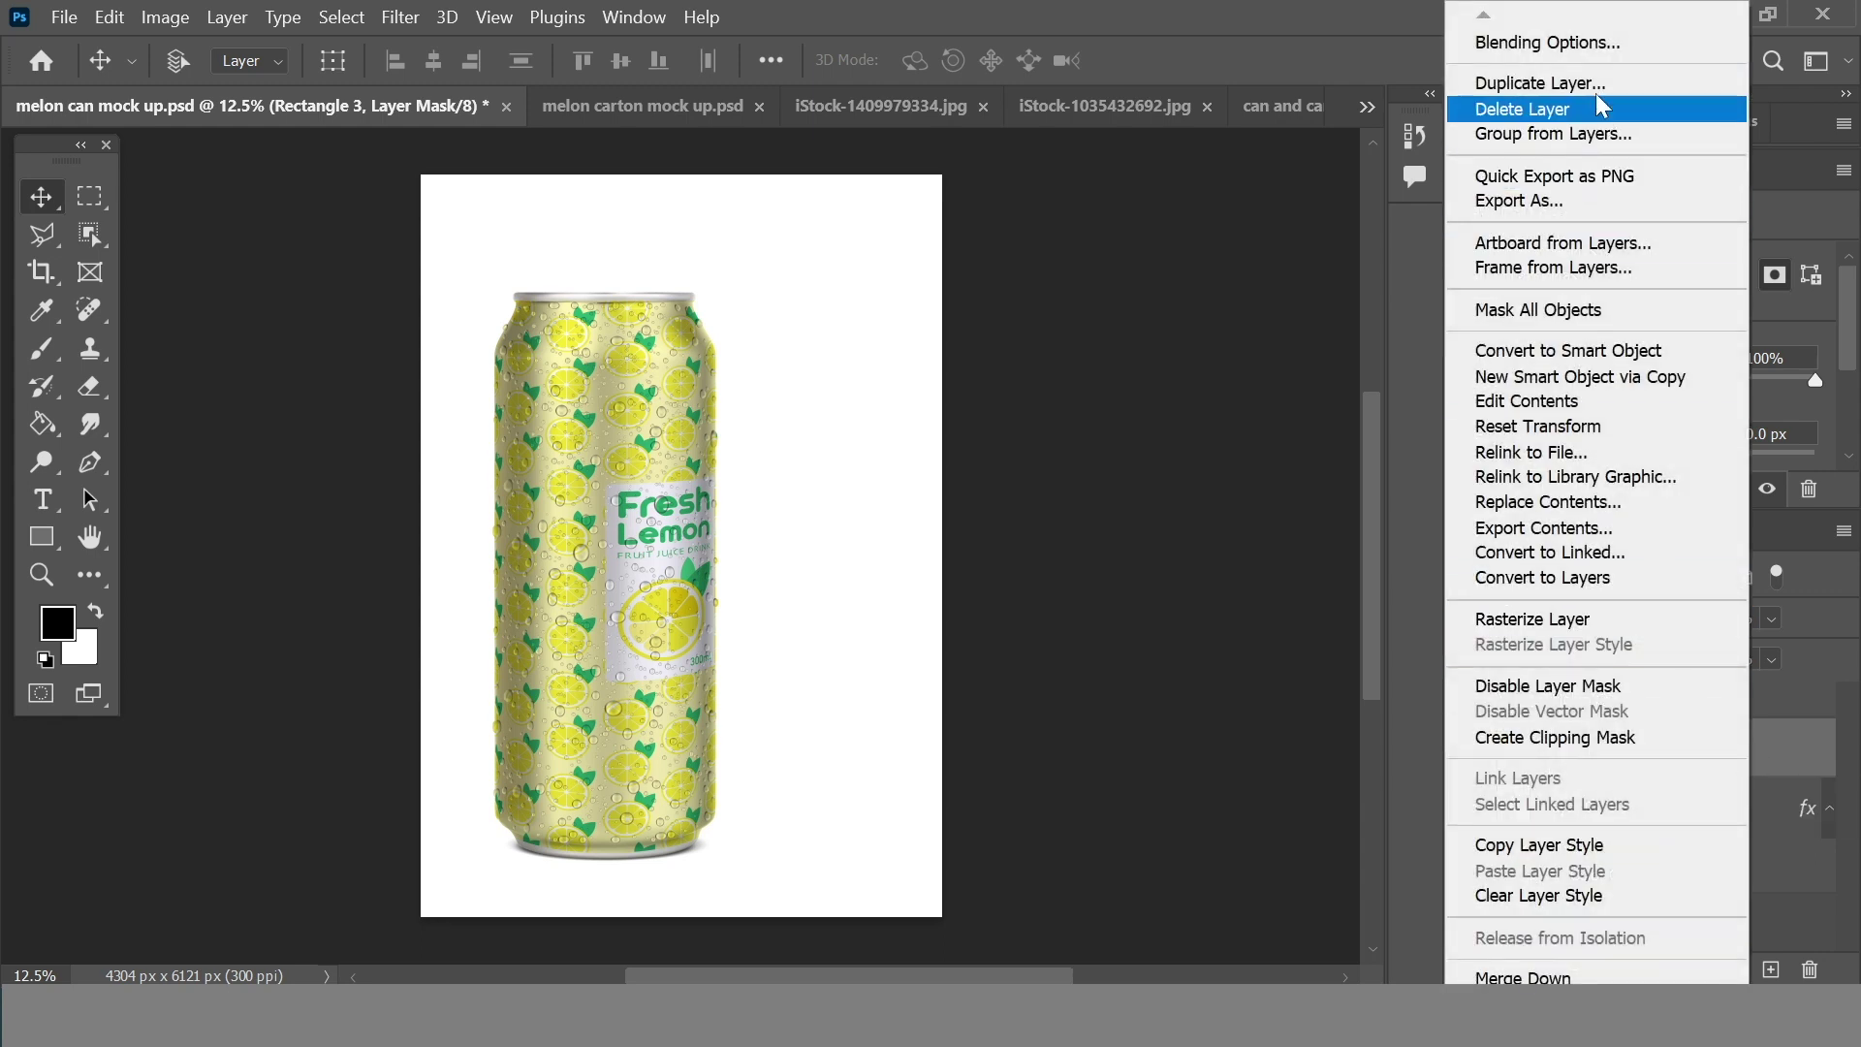
{"action": "left_click", "coordinate": [1346, 405]}
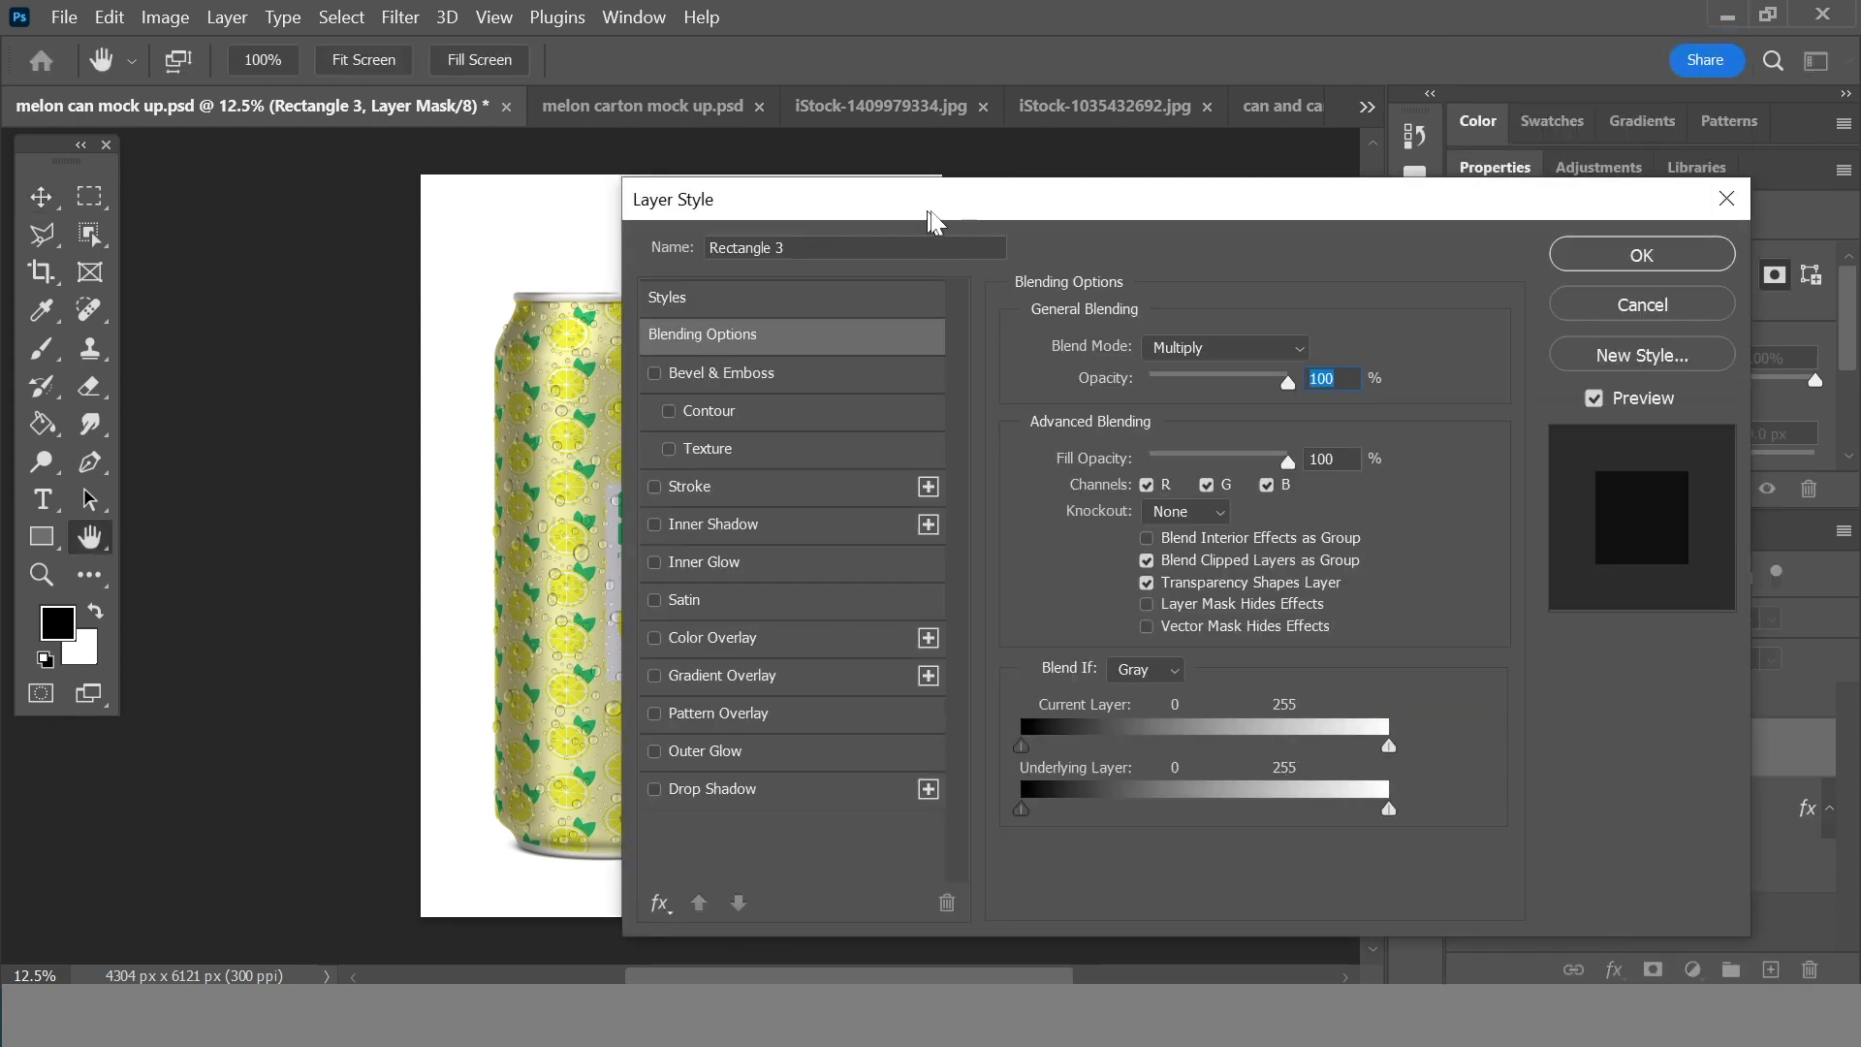
{"action": "left_click_drag", "start_coordinate": [931, 219], "coordinate": [1157, 218]}
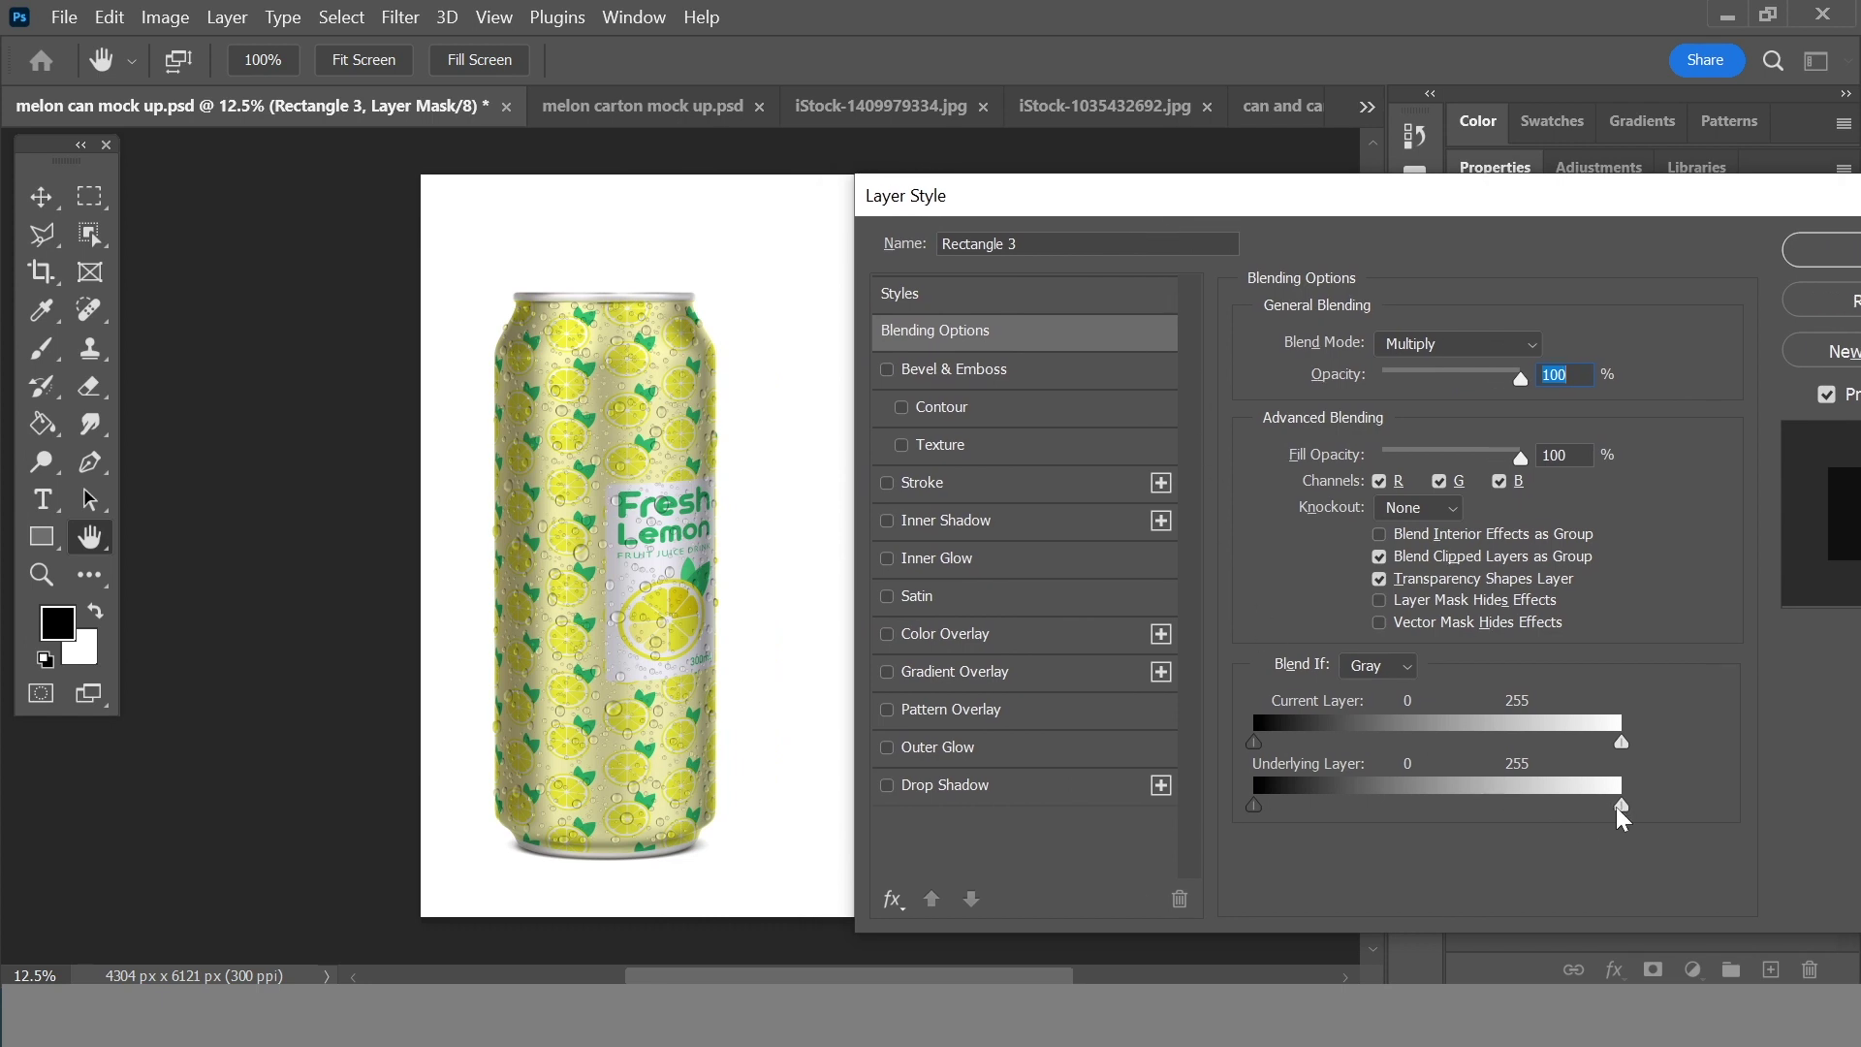
{"action": "mouse_move", "coordinate": [1617, 807]}
{"action": "left_mouse_down"}
{"action": "mouse_move", "coordinate": [1444, 814]}
{"action": "mouse_move", "coordinate": [1600, 825]}
{"action": "left_mouse_up"}
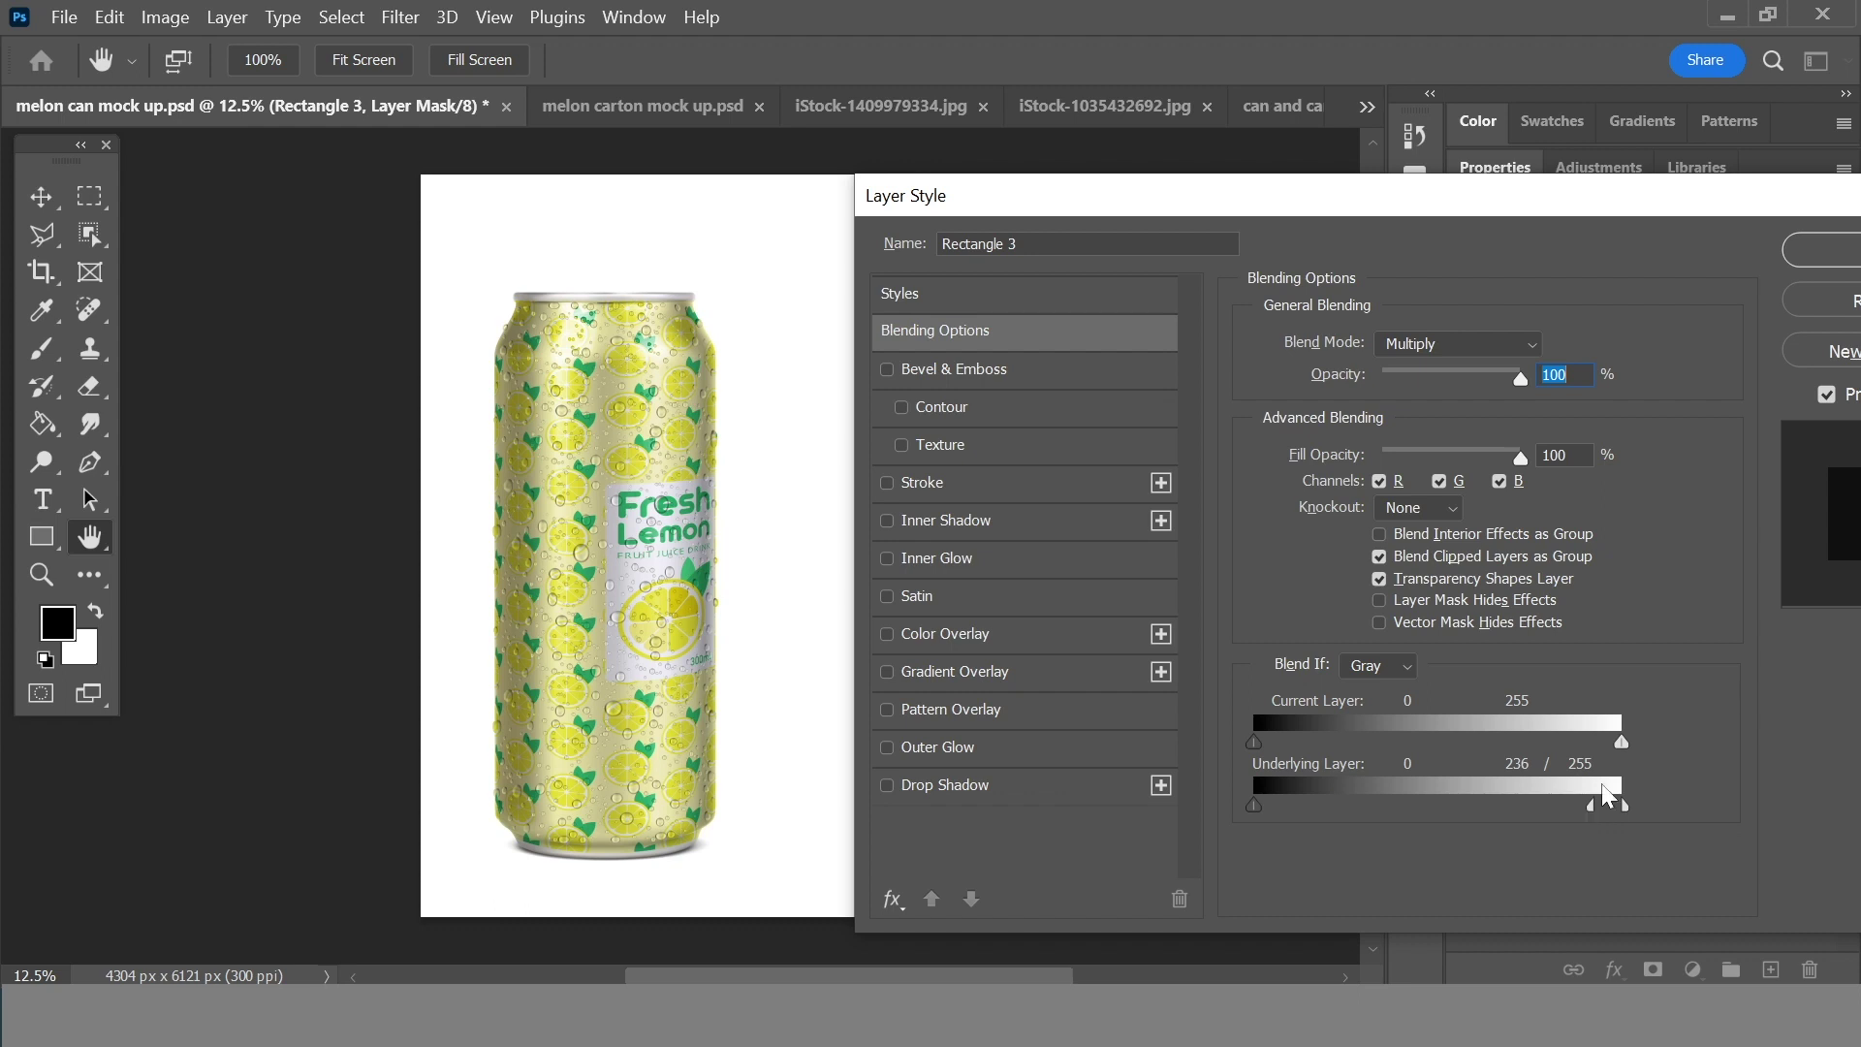
{"action": "left_click", "coordinate": [1811, 254]}
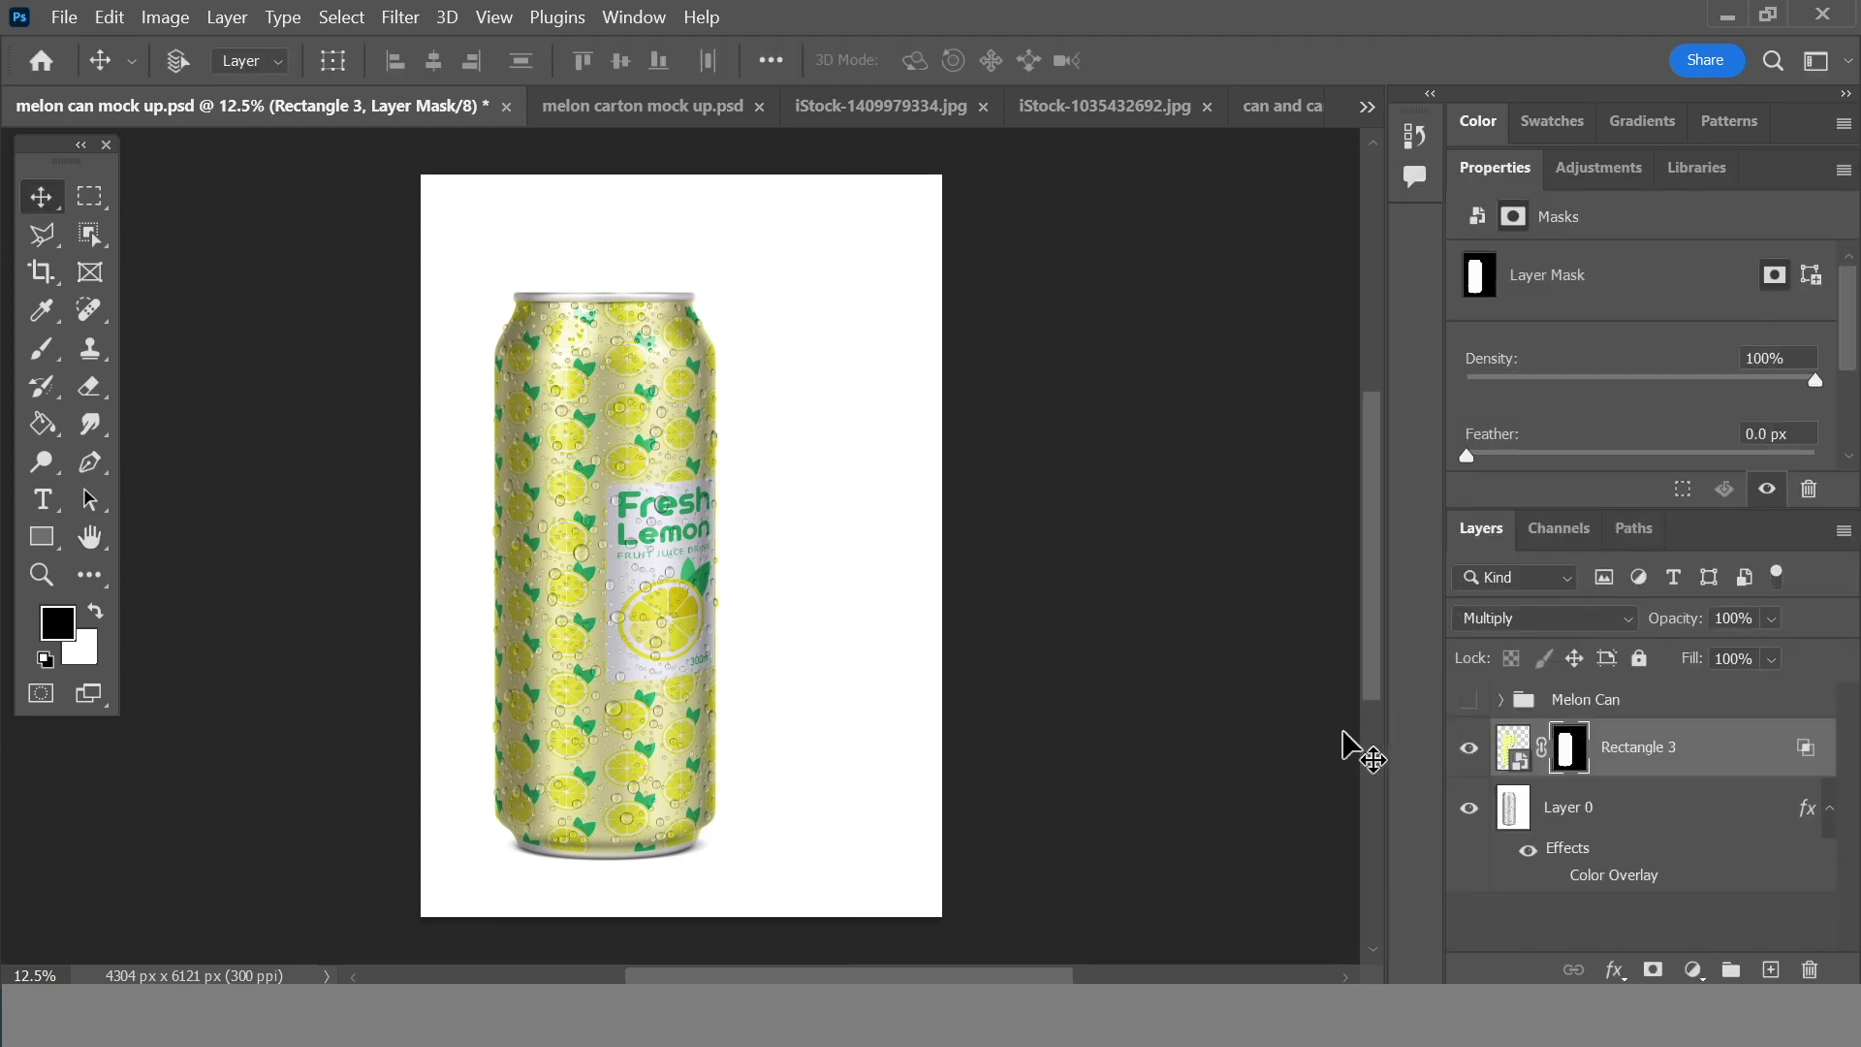
- Toggle the Rectangle 3 lemon artwork off and back on to compare the can
{"action": "left_click", "coordinate": [1469, 748]}
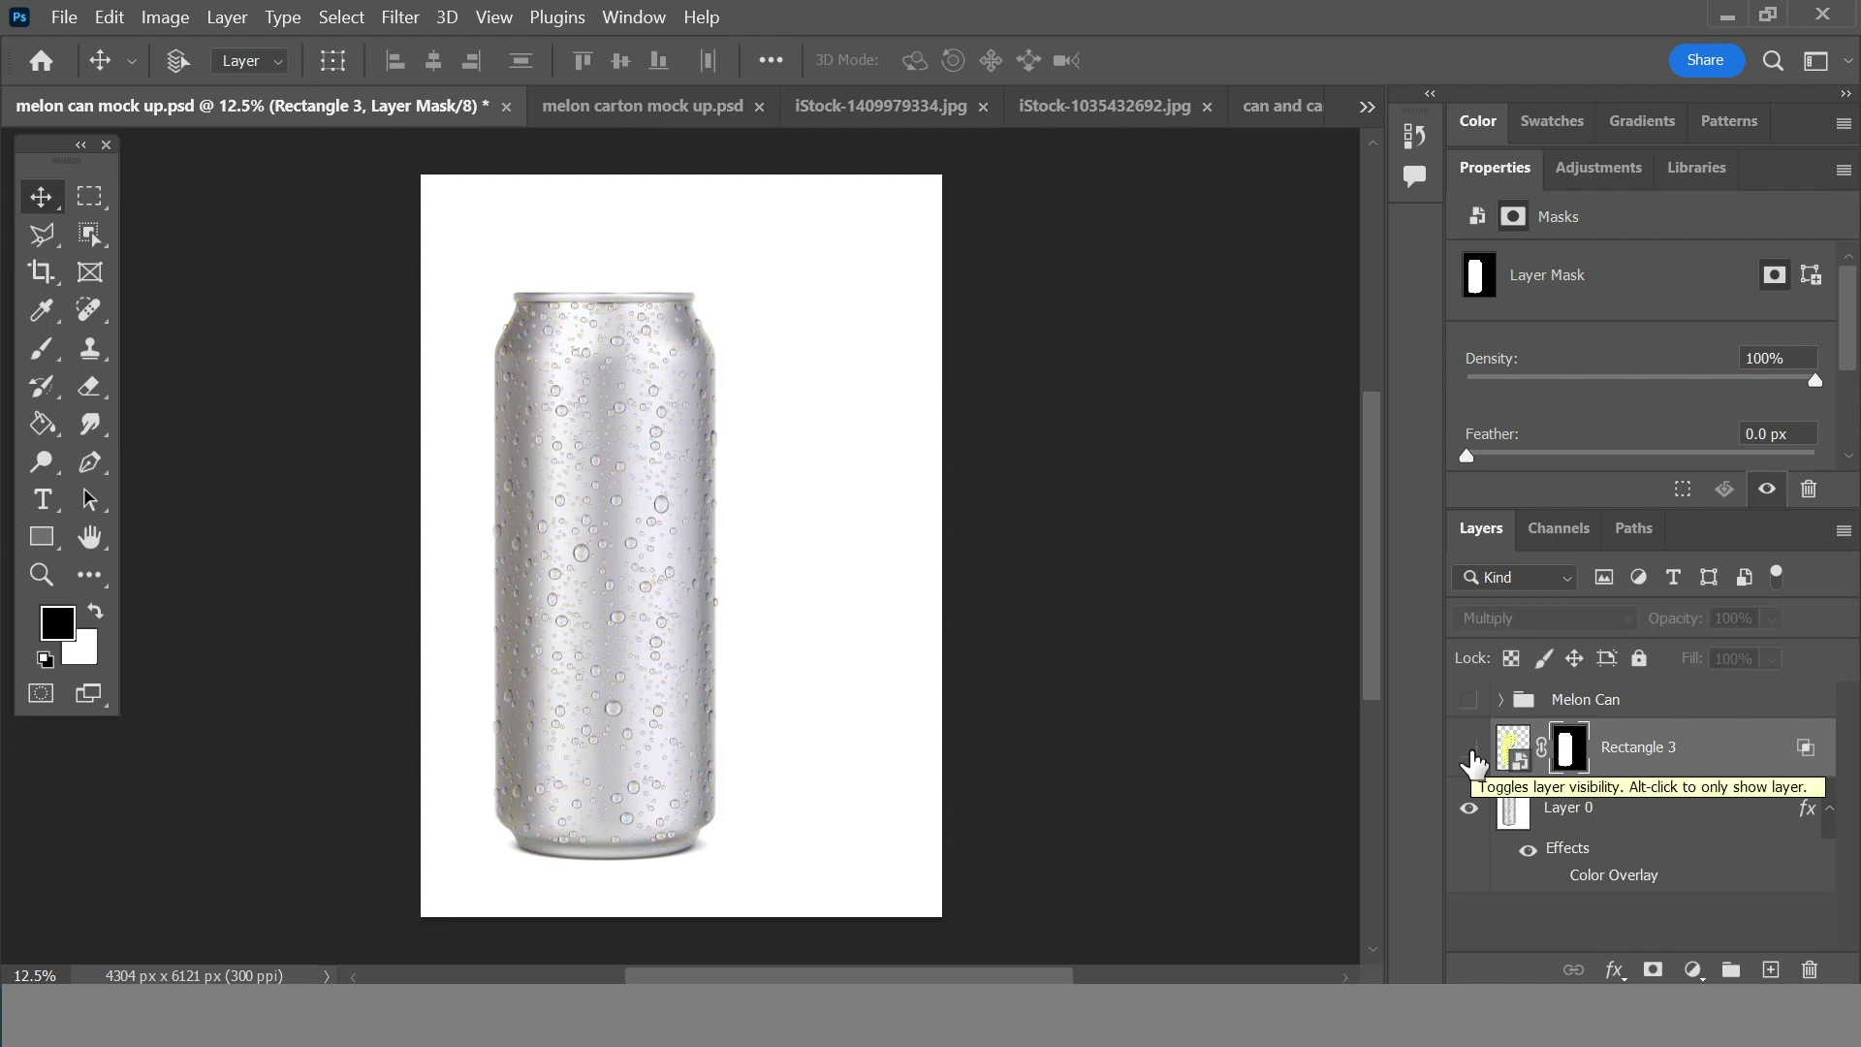
{"action": "left_click", "coordinate": [1469, 748]}
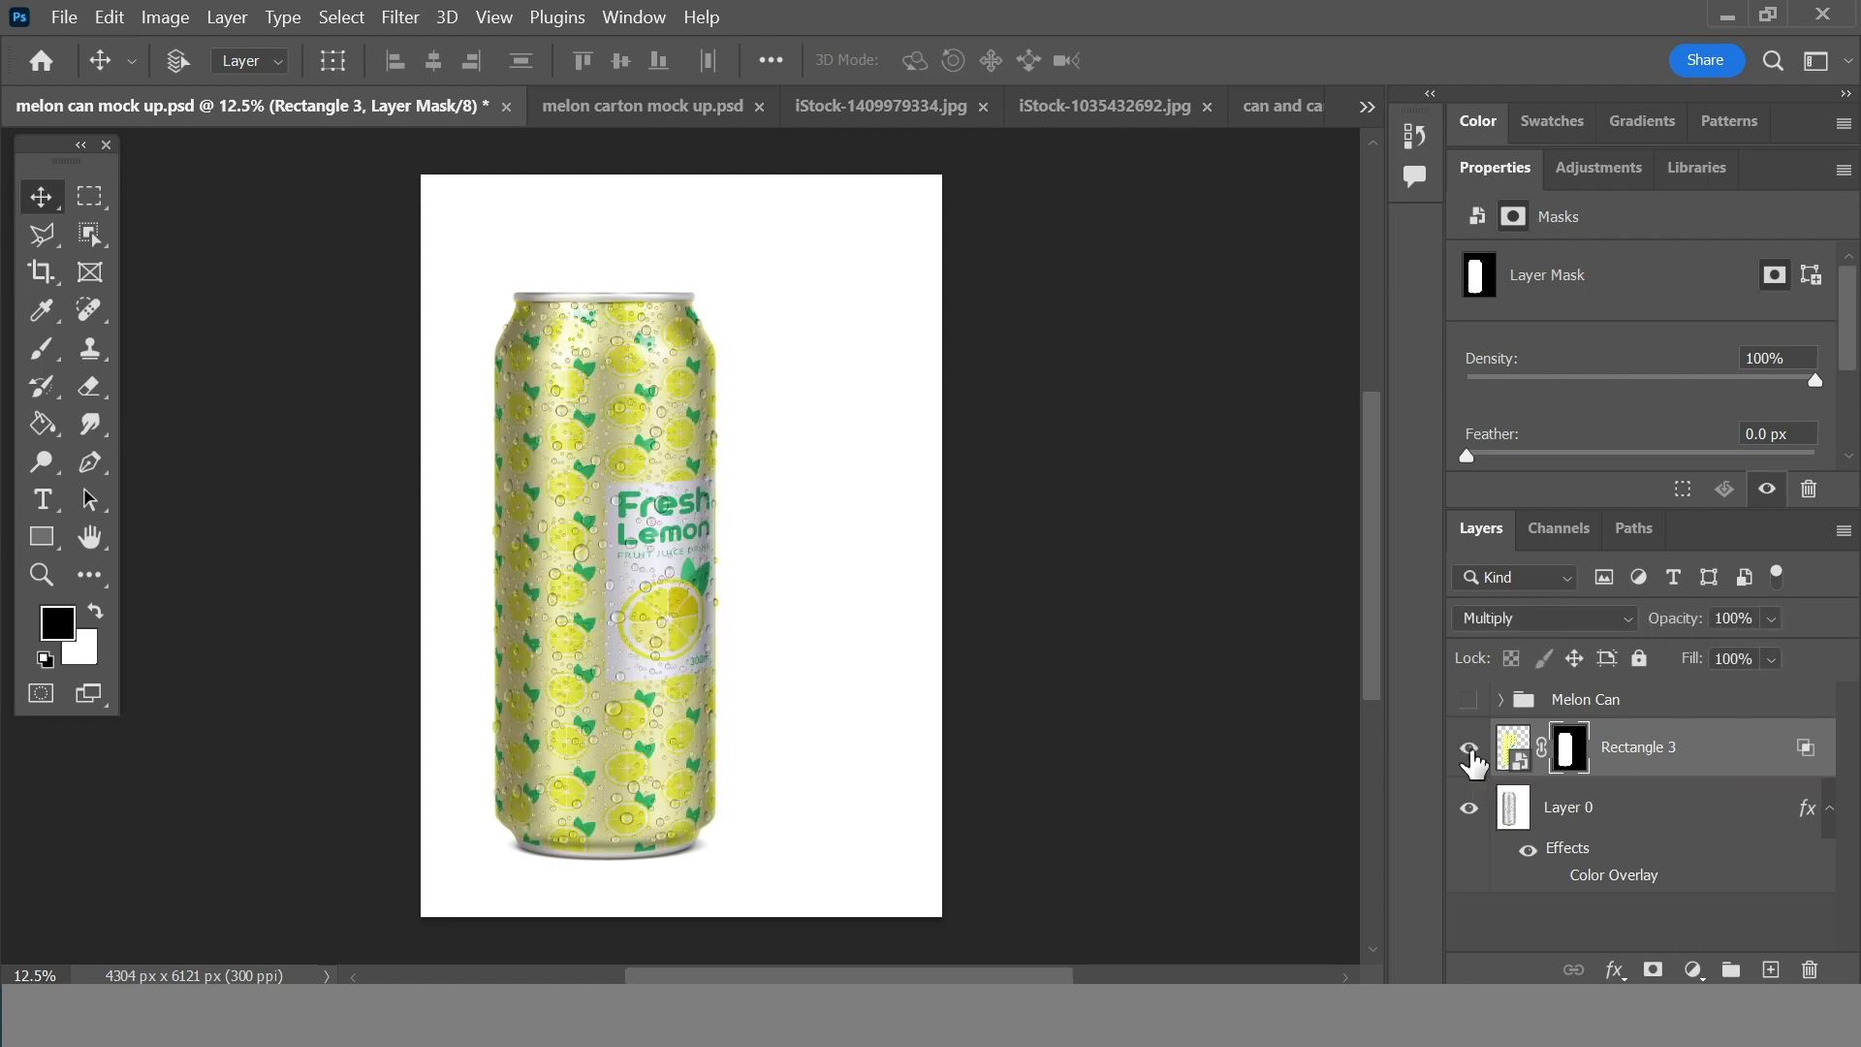